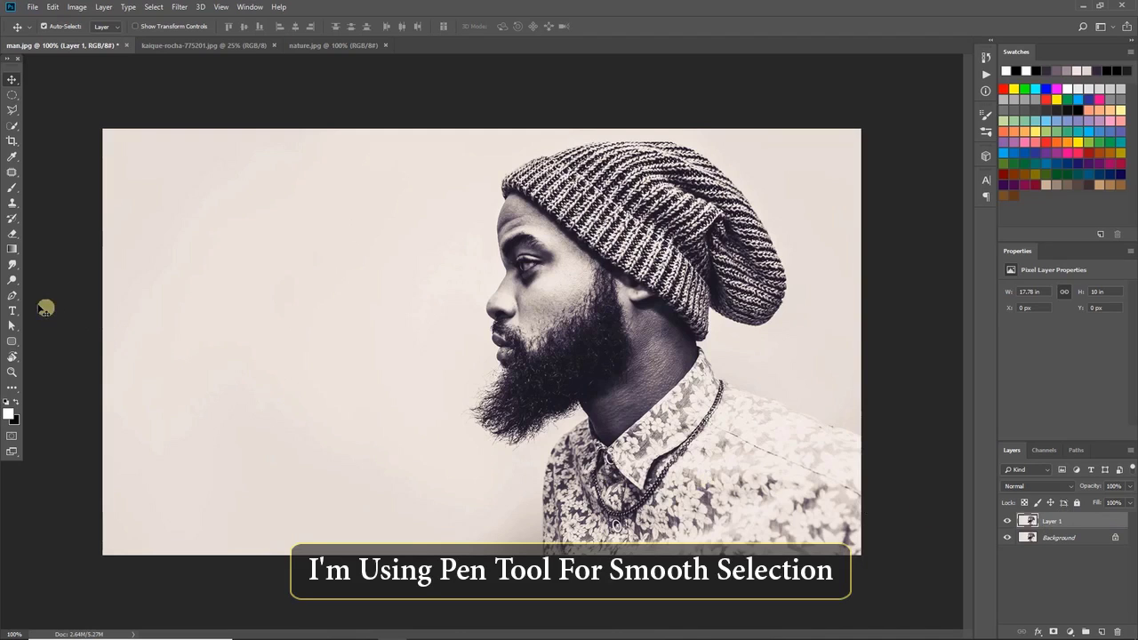
Step: Start a Pen tool path at the photo's lower edge beside the shirt and trace up the shirt's front edge
{"action": "left_click", "coordinate": [12, 296]}
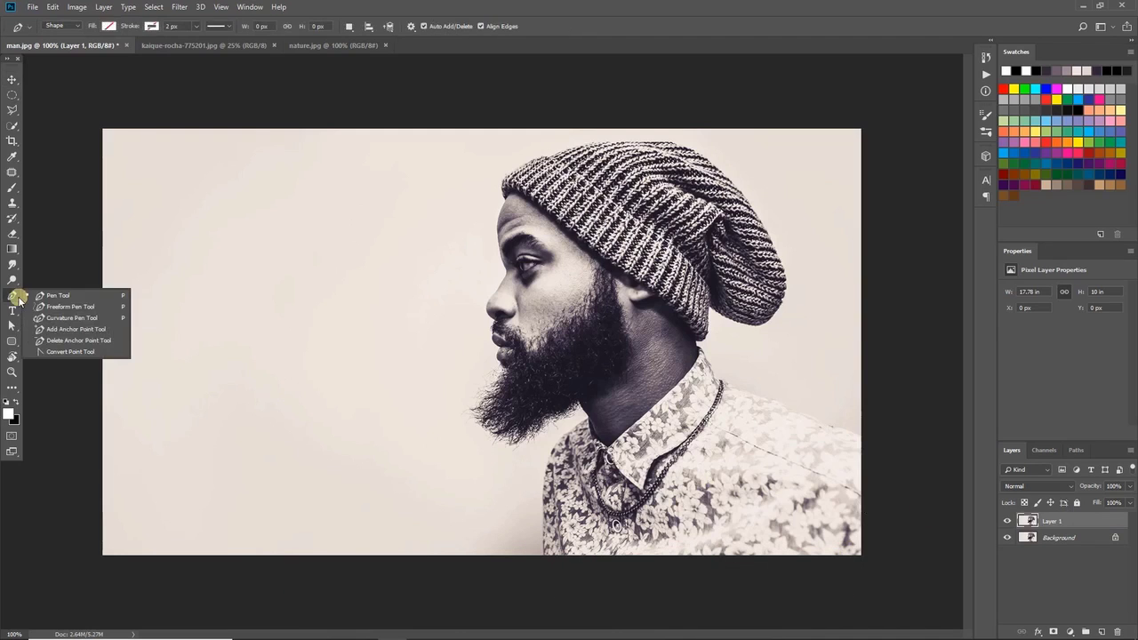
{"action": "left_click", "coordinate": [90, 295]}
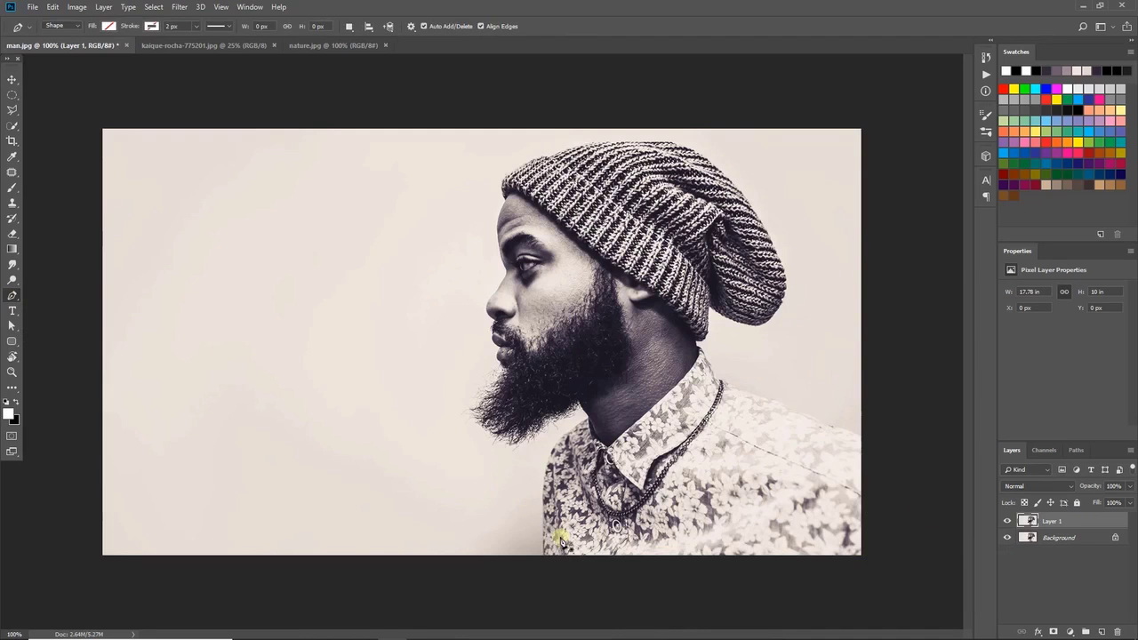
{"action": "scroll", "coordinate": [542, 560], "scroll_direction": "up", "scroll_amount": 9}
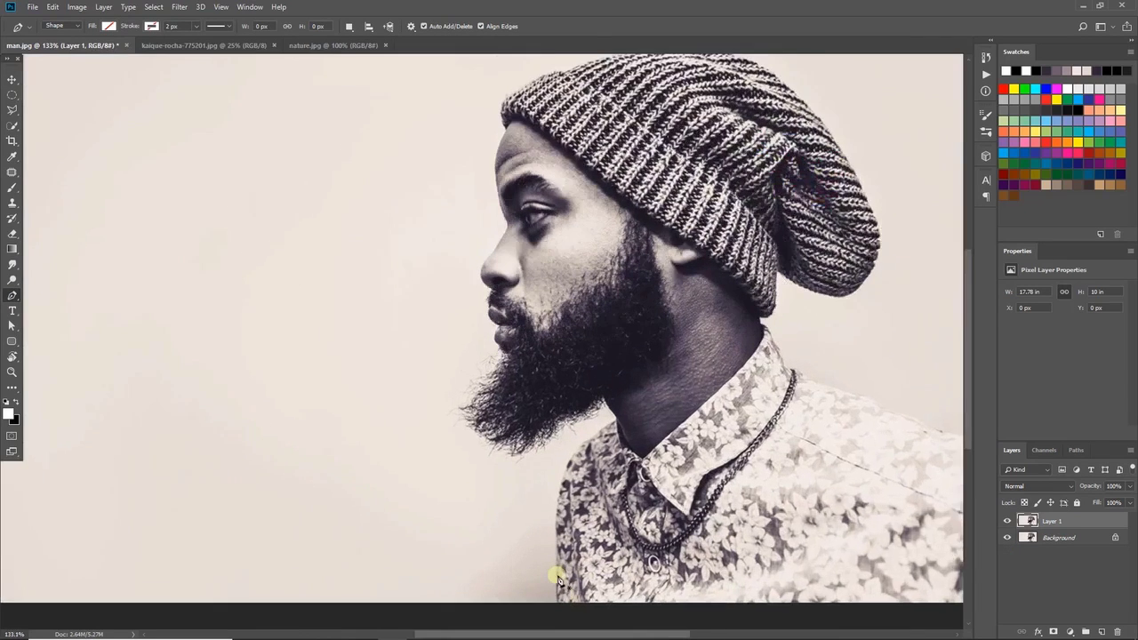
{"action": "left_click_drag", "start_coordinate": [564, 525], "coordinate": [560, 499]}
{"action": "scroll", "coordinate": [560, 500], "scroll_direction": "up", "scroll_amount": 4}
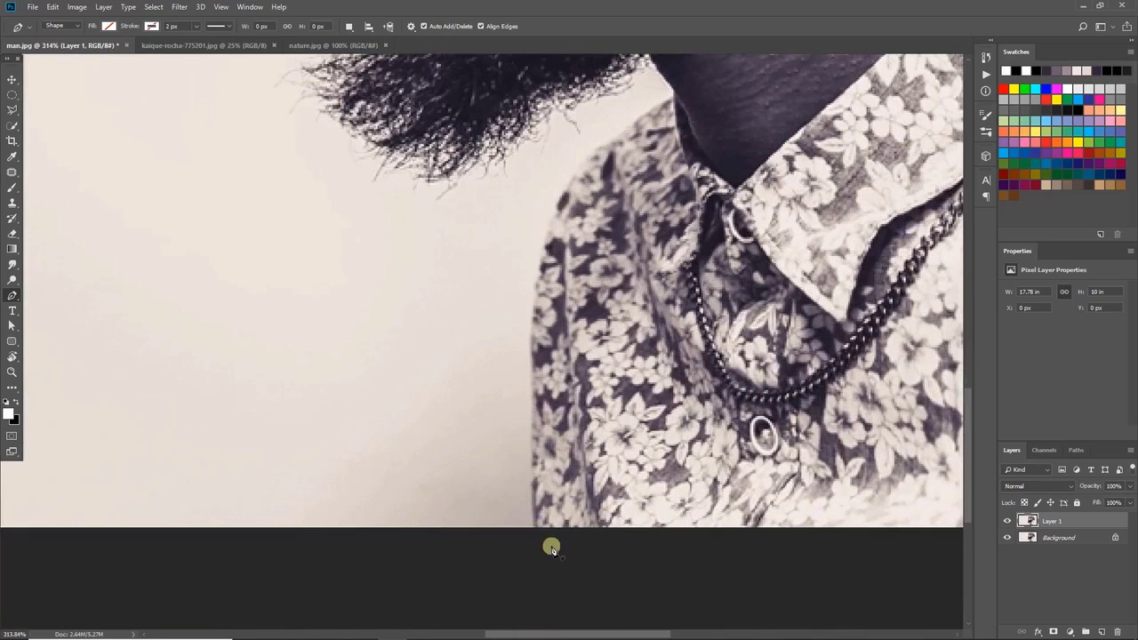
{"action": "left_click", "coordinate": [530, 543]}
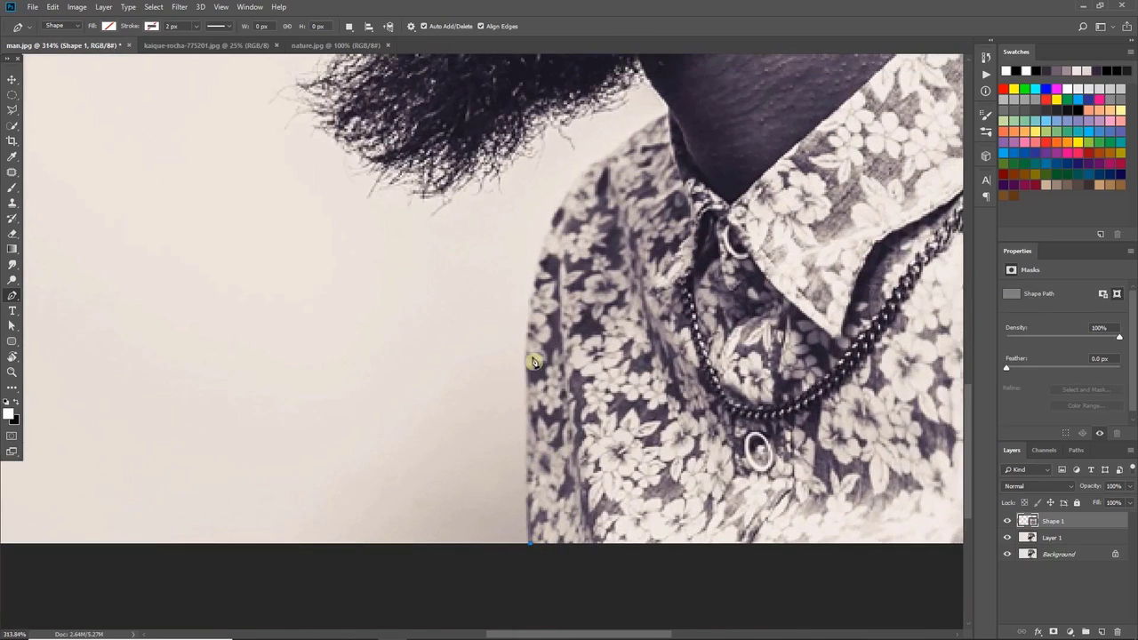
{"action": "left_click_drag", "start_coordinate": [525, 412], "coordinate": [539, 315]}
{"action": "scroll", "coordinate": [528, 355], "scroll_direction": "up", "scroll_amount": 3}
Step: Continue the path along the underside and front of the beard, staying slightly inside the stray hairs
{"action": "mouse_move", "coordinate": [584, 261]}
{"action": "left_mouse_down"}
{"action": "mouse_move", "coordinate": [493, 406]}
{"action": "mouse_move", "coordinate": [586, 324]}
{"action": "mouse_move", "coordinate": [552, 275]}
{"action": "mouse_move", "coordinate": [490, 320]}
{"action": "mouse_move", "coordinate": [448, 324]}
{"action": "mouse_move", "coordinate": [399, 363]}
{"action": "left_mouse_up"}
{"action": "left_click_drag", "start_coordinate": [381, 378], "coordinate": [317, 357]}
{"action": "left_click_drag", "start_coordinate": [272, 318], "coordinate": [269, 276]}
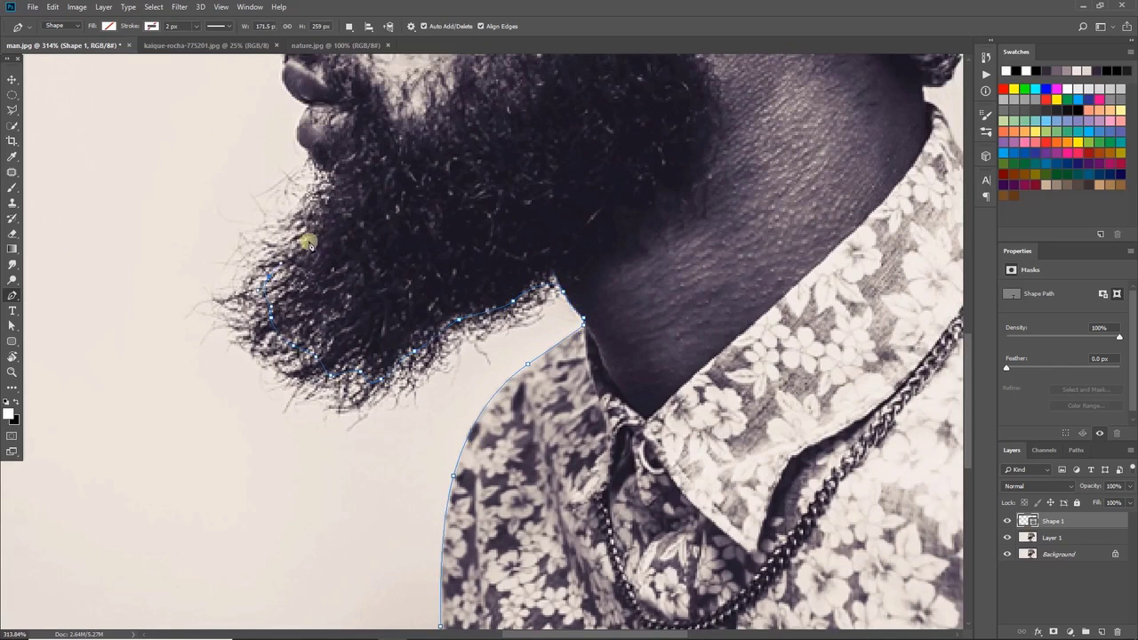
{"action": "left_click_drag", "start_coordinate": [313, 216], "coordinate": [328, 187]}
{"action": "left_click_drag", "start_coordinate": [480, 191], "coordinate": [494, 373]}
Step: Trace the face profile with the path, from the lips over the nose and forehead to the hat's brim
{"action": "scroll", "coordinate": [312, 311], "scroll_direction": "up", "scroll_amount": 2}
{"action": "mouse_move", "coordinate": [327, 338]}
{"action": "left_mouse_down"}
{"action": "mouse_move", "coordinate": [323, 289]}
{"action": "mouse_move", "coordinate": [297, 261]}
{"action": "mouse_move", "coordinate": [294, 200]}
{"action": "left_mouse_up"}
{"action": "left_click", "coordinate": [329, 277]}
{"action": "scroll", "coordinate": [315, 270], "scroll_direction": "up", "scroll_amount": 1}
{"action": "left_click_drag", "start_coordinate": [304, 176], "coordinate": [306, 170]}
{"action": "left_click", "coordinate": [304, 168]}
{"action": "mouse_move", "coordinate": [270, 124]}
{"action": "left_mouse_down"}
{"action": "mouse_move", "coordinate": [267, 94]}
{"action": "mouse_move", "coordinate": [266, 381]}
{"action": "left_mouse_up"}
{"action": "left_click_drag", "start_coordinate": [301, 345], "coordinate": [318, 322]}
{"action": "left_click", "coordinate": [350, 263]}
{"action": "left_click_drag", "start_coordinate": [346, 237], "coordinate": [340, 219]}
{"action": "mouse_move", "coordinate": [321, 134]}
{"action": "left_mouse_down"}
{"action": "mouse_move", "coordinate": [315, 92]}
{"action": "mouse_move", "coordinate": [365, 420]}
{"action": "left_mouse_up"}
{"action": "left_click_drag", "start_coordinate": [316, 306], "coordinate": [324, 273]}
{"action": "left_click", "coordinate": [351, 219]}
Step: Continue the path around the front brim and across the top of the knitted hat
{"action": "mouse_move", "coordinate": [333, 156]}
{"action": "left_mouse_down"}
{"action": "mouse_move", "coordinate": [341, 125]}
{"action": "mouse_move", "coordinate": [303, 393]}
{"action": "left_mouse_up"}
{"action": "mouse_move", "coordinate": [392, 313]}
{"action": "left_mouse_down"}
{"action": "mouse_move", "coordinate": [441, 299]}
{"action": "mouse_move", "coordinate": [238, 356]}
{"action": "left_mouse_up"}
{"action": "left_click", "coordinate": [481, 291]}
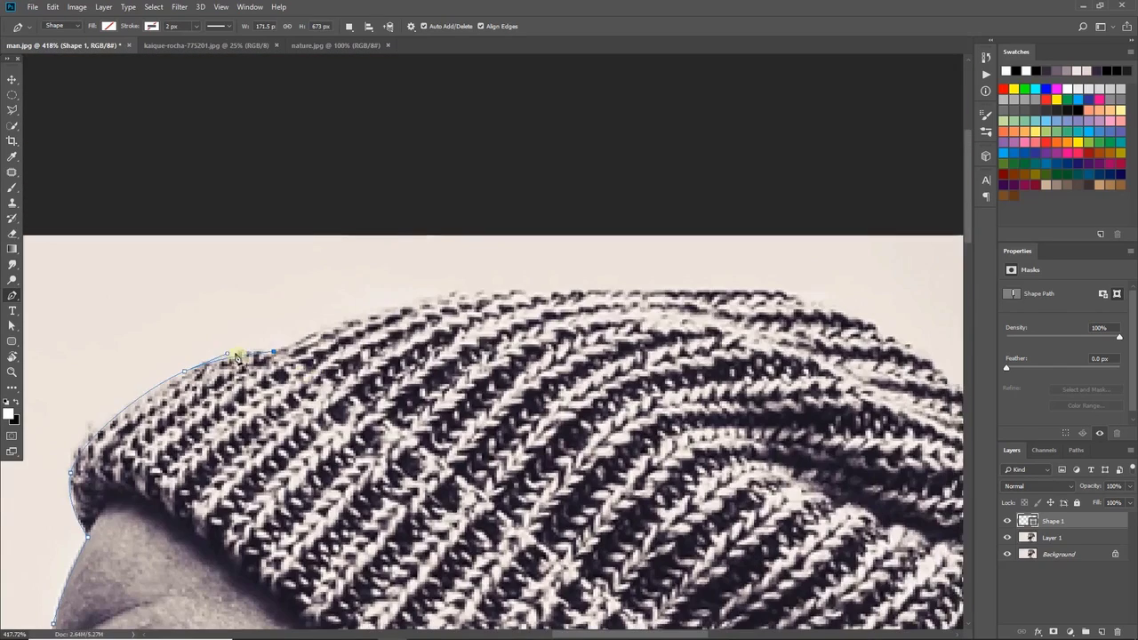
{"action": "mouse_move", "coordinate": [413, 306]}
{"action": "left_mouse_down"}
{"action": "mouse_move", "coordinate": [503, 291]}
{"action": "mouse_move", "coordinate": [429, 300]}
{"action": "left_mouse_up"}
{"action": "scroll", "coordinate": [590, 322], "scroll_direction": "down", "scroll_amount": 1}
{"action": "left_click_drag", "start_coordinate": [590, 323], "coordinate": [440, 303]}
{"action": "left_click_drag", "start_coordinate": [458, 274], "coordinate": [527, 273]}
{"action": "left_click_drag", "start_coordinate": [630, 279], "coordinate": [471, 213]}
{"action": "left_click_drag", "start_coordinate": [571, 275], "coordinate": [512, 157]}
Step: Trace the back and underside of the hat with the path, ending where it meets the nape of the neck
{"action": "left_click_drag", "start_coordinate": [604, 284], "coordinate": [613, 194]}
{"action": "left_click_drag", "start_coordinate": [653, 305], "coordinate": [657, 338]}
{"action": "left_click_drag", "start_coordinate": [647, 429], "coordinate": [619, 472]}
{"action": "left_click_drag", "start_coordinate": [539, 517], "coordinate": [489, 510]}
{"action": "mouse_move", "coordinate": [368, 442]}
{"action": "left_mouse_down"}
{"action": "mouse_move", "coordinate": [335, 406]}
{"action": "mouse_move", "coordinate": [367, 464]}
{"action": "left_mouse_up"}
{"action": "left_click_drag", "start_coordinate": [359, 556], "coordinate": [442, 327]}
{"action": "left_click", "coordinate": [444, 318]}
{"action": "left_click", "coordinate": [405, 349]}
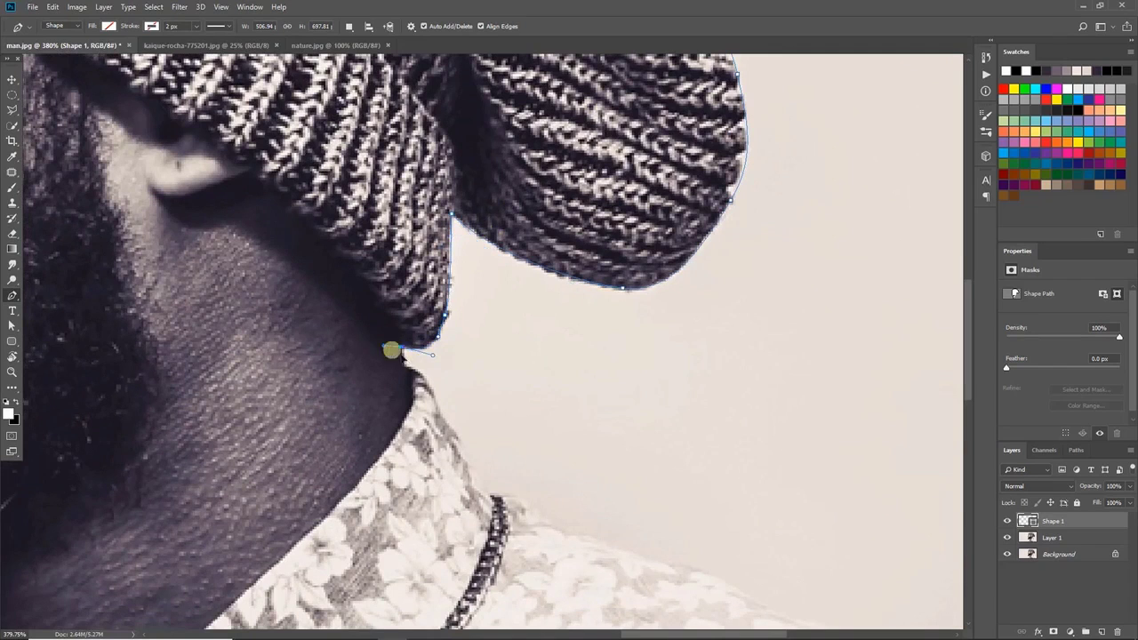
Step: Continue the path down the shirt collar and along the shoulder to the photo's edge behind the man
{"action": "left_click_drag", "start_coordinate": [430, 386], "coordinate": [439, 406]}
{"action": "left_click_drag", "start_coordinate": [483, 468], "coordinate": [409, 321]}
{"action": "left_click", "coordinate": [413, 345]}
{"action": "left_click_drag", "start_coordinate": [460, 361], "coordinate": [475, 373]}
{"action": "left_click_drag", "start_coordinate": [528, 394], "coordinate": [549, 400]}
{"action": "left_click_drag", "start_coordinate": [648, 412], "coordinate": [374, 258]}
{"action": "left_click_drag", "start_coordinate": [427, 308], "coordinate": [561, 364]}
{"action": "left_click_drag", "start_coordinate": [632, 386], "coordinate": [650, 396]}
{"action": "left_click", "coordinate": [689, 407]}
Step: Run the path around the shirt's lower corner and just below the photo's edge, closing it at the starting point
{"action": "scroll", "coordinate": [713, 471], "scroll_direction": "down", "scroll_amount": 3}
{"action": "left_click_drag", "start_coordinate": [716, 498], "coordinate": [727, 205]}
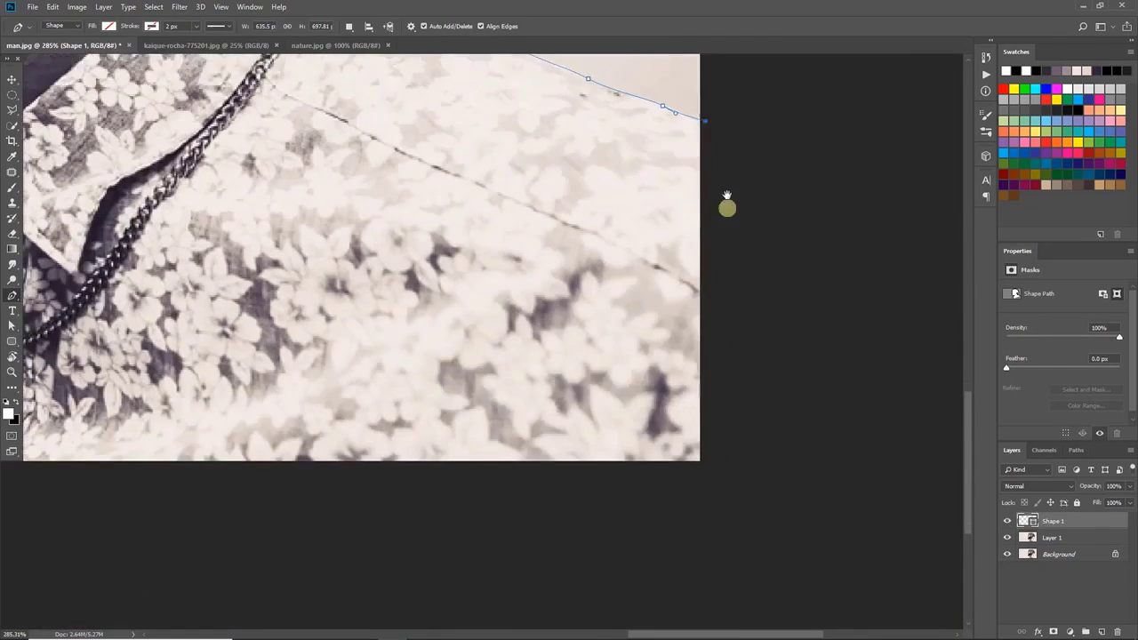
{"action": "left_click", "coordinate": [704, 419]}
{"action": "scroll", "coordinate": [699, 424], "scroll_direction": "down", "scroll_amount": 3}
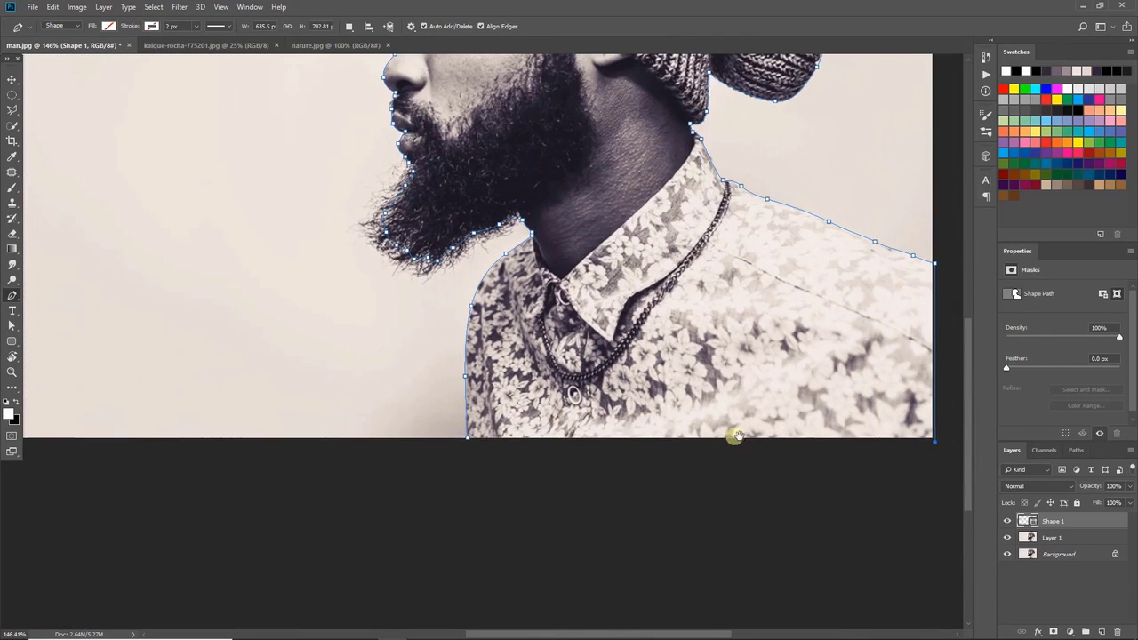
{"action": "left_click", "coordinate": [488, 452]}
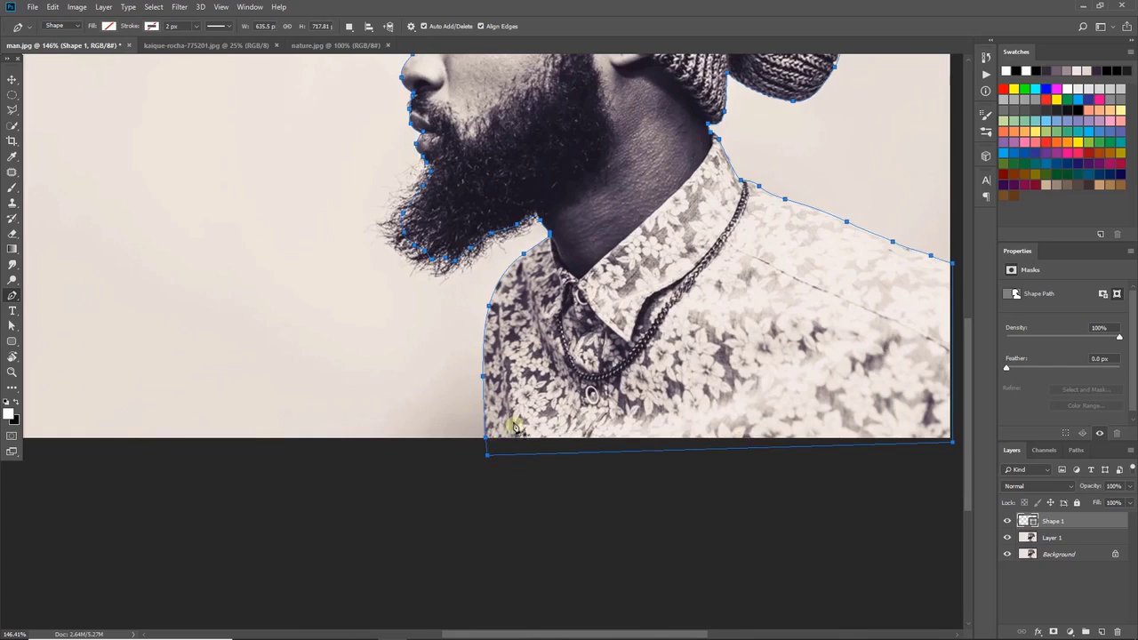
{"action": "scroll", "coordinate": [507, 427], "scroll_direction": "down", "scroll_amount": 2}
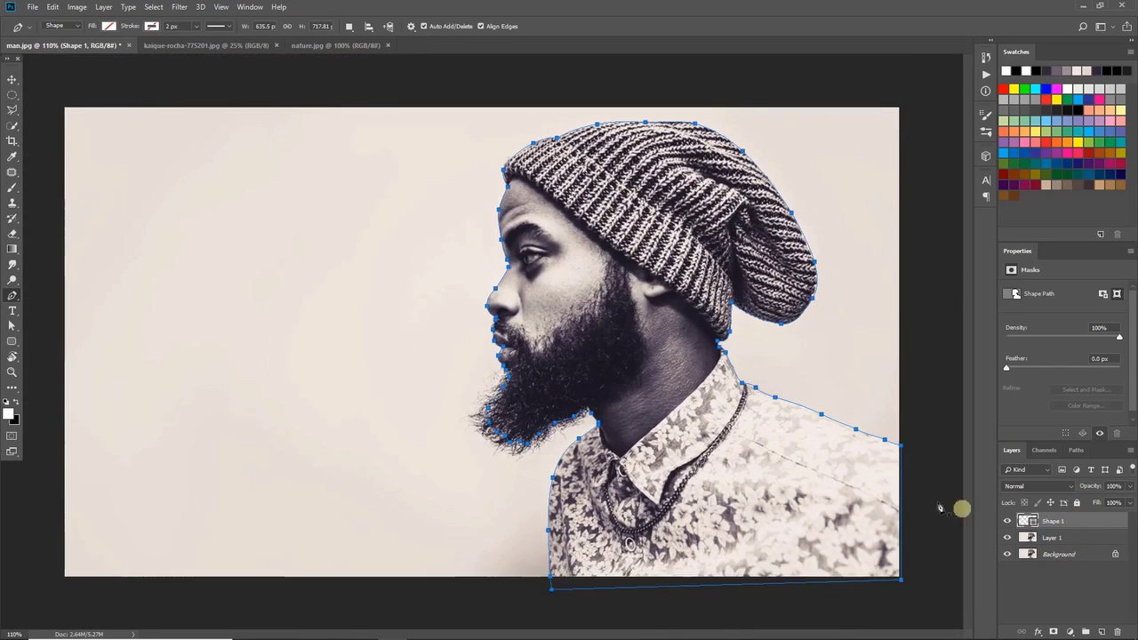
Step: Convert the closed path into a new anti-aliased selection
{"action": "right_click", "coordinate": [772, 430]}
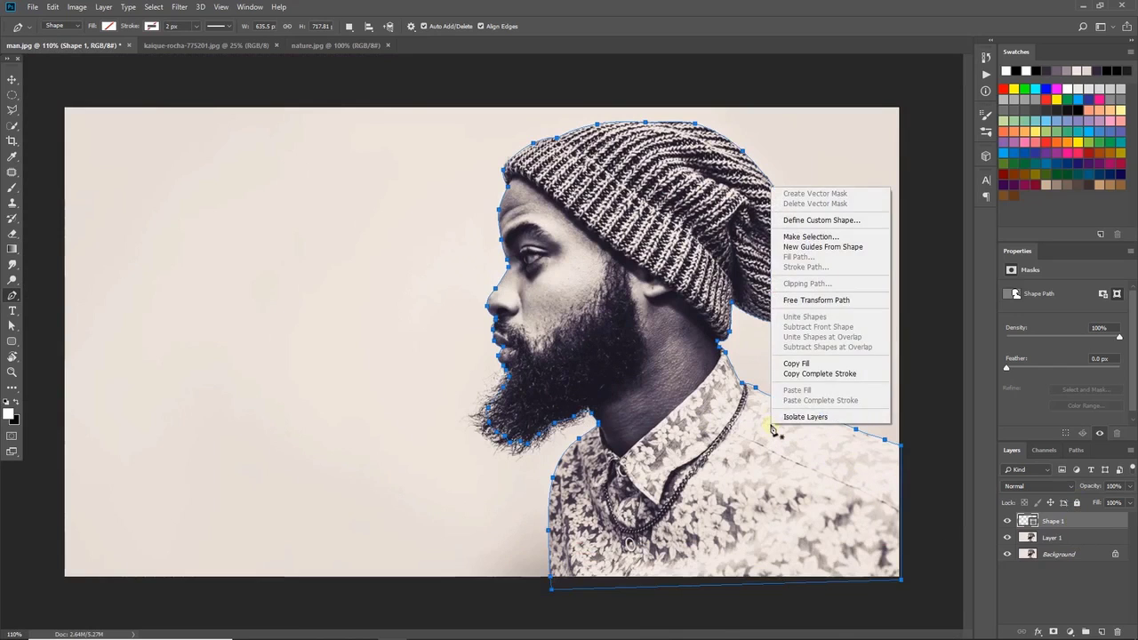
{"action": "left_click", "coordinate": [855, 237]}
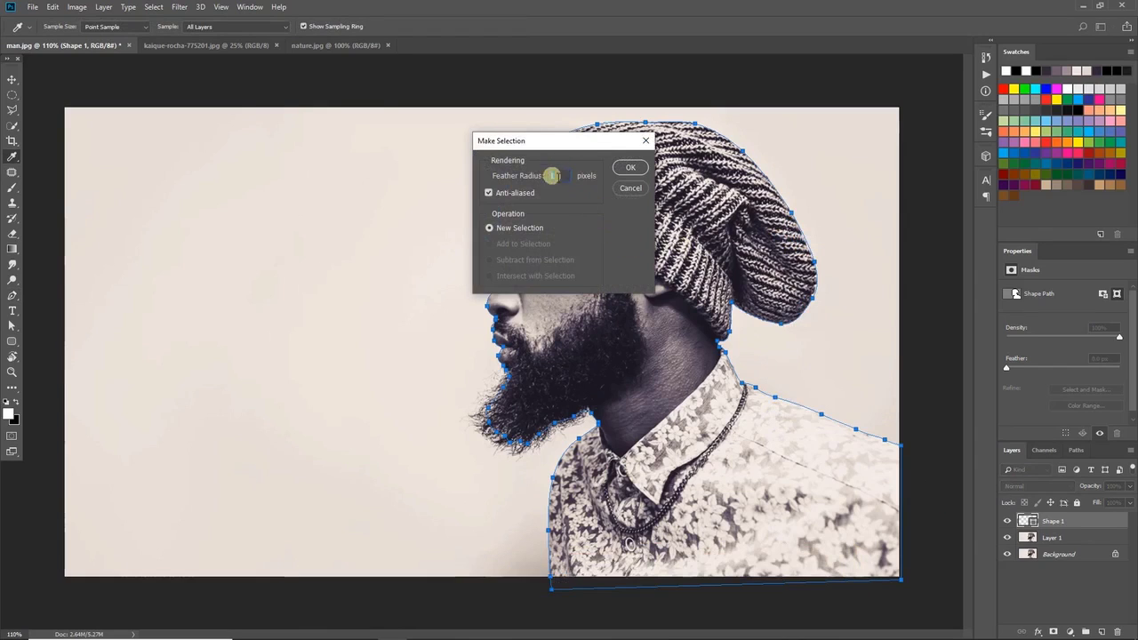
{"action": "left_click", "coordinate": [626, 172]}
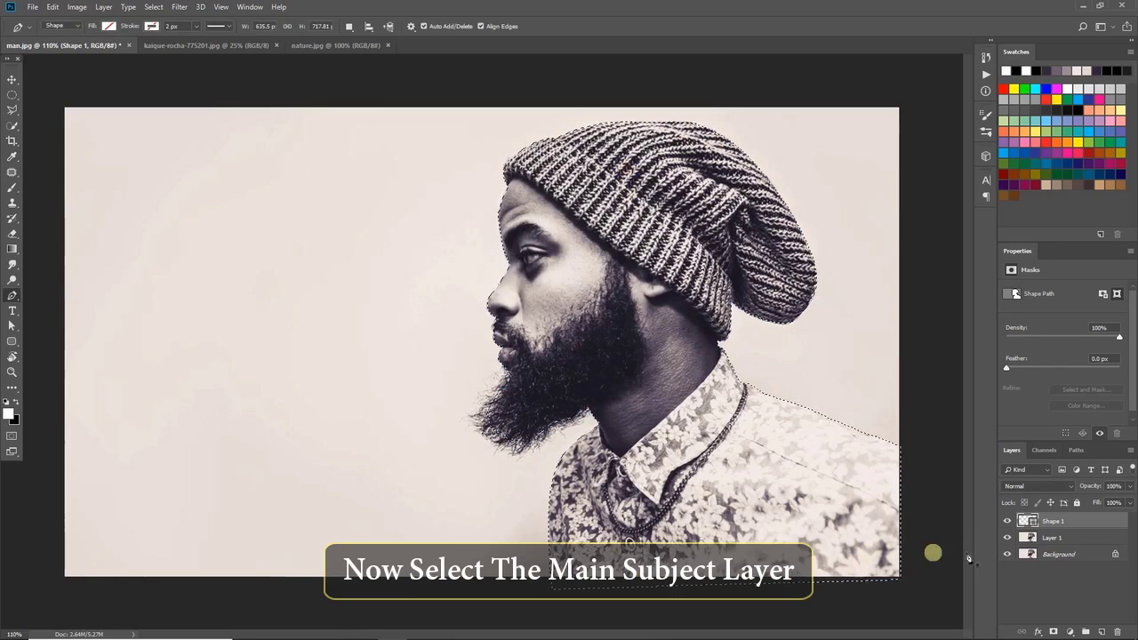
Step: Make Layer 1 the active layer and open its selection in Select and Mask
{"action": "left_click", "coordinate": [1078, 538]}
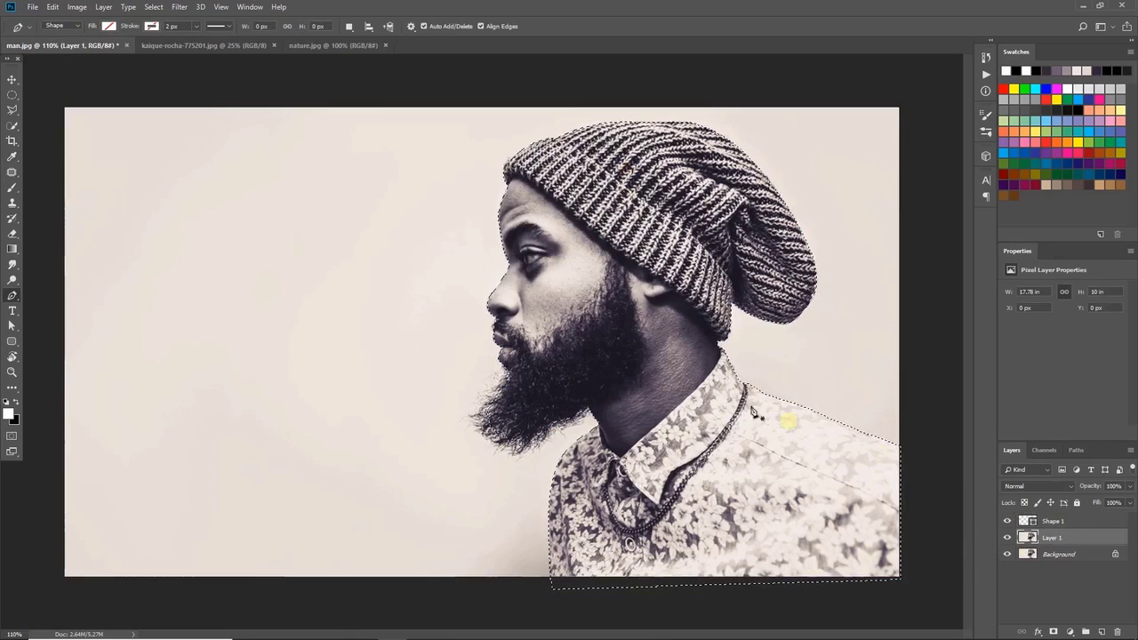
{"action": "key", "text": "v"}
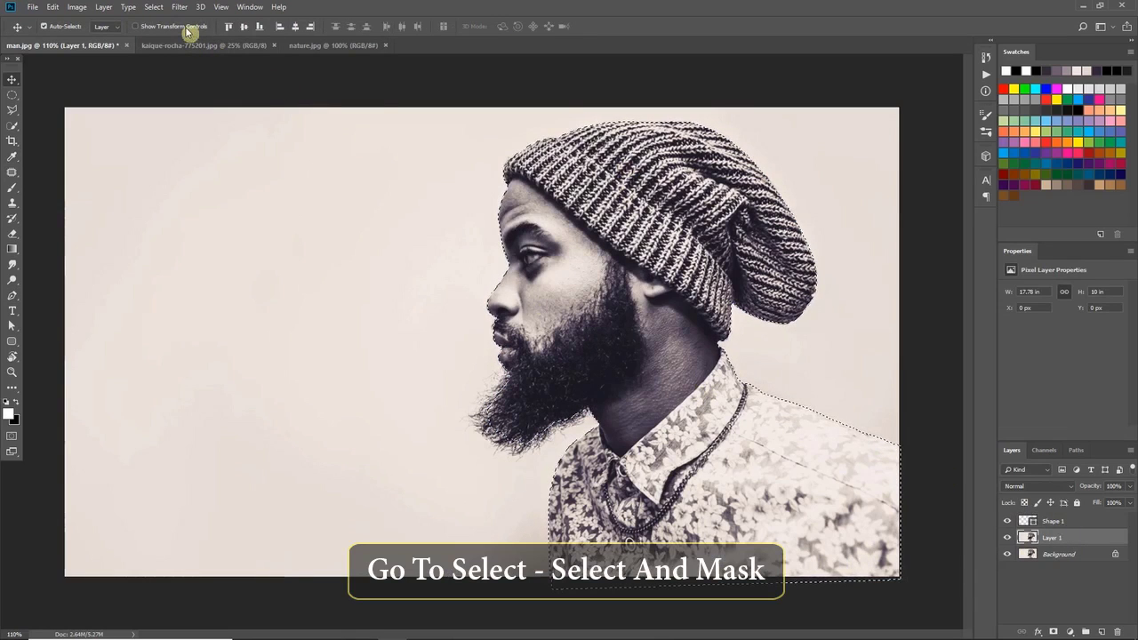
{"action": "left_click", "coordinate": [154, 7]}
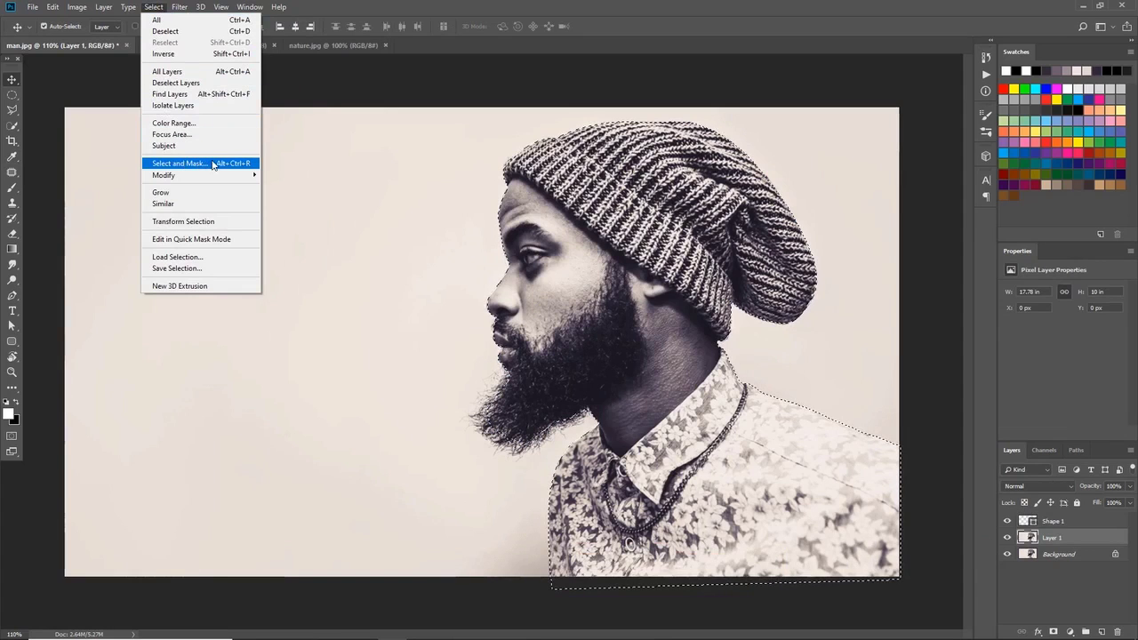
{"action": "left_click", "coordinate": [209, 164]}
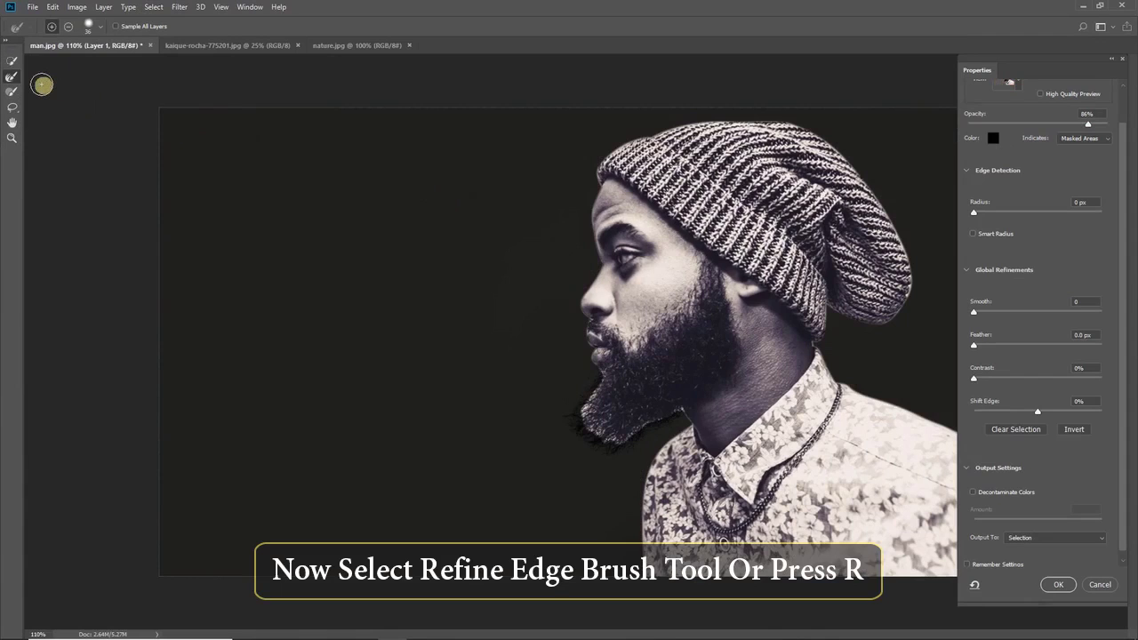
Step: Paint along the beard's outer edge with the Refine Edge Brush to include the fine hairs in the selection
{"action": "left_click", "coordinate": [10, 76]}
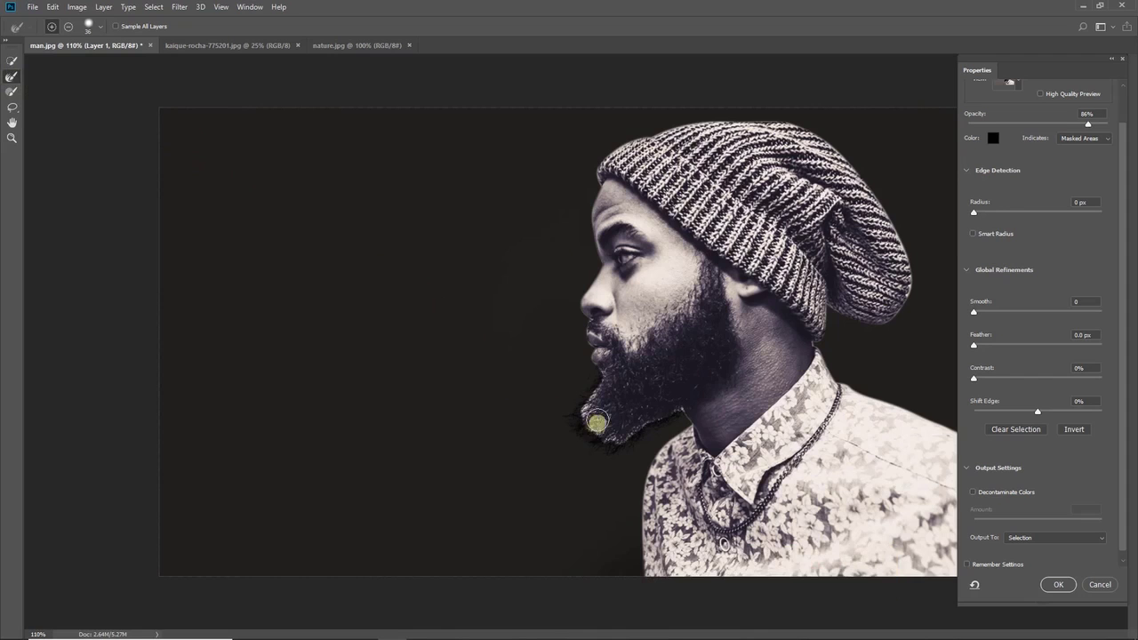
{"action": "key", "text": "ctrl+plus"}
{"action": "key", "text": "ctrl+plus"}
{"action": "key", "text": "ctrl+plus"}
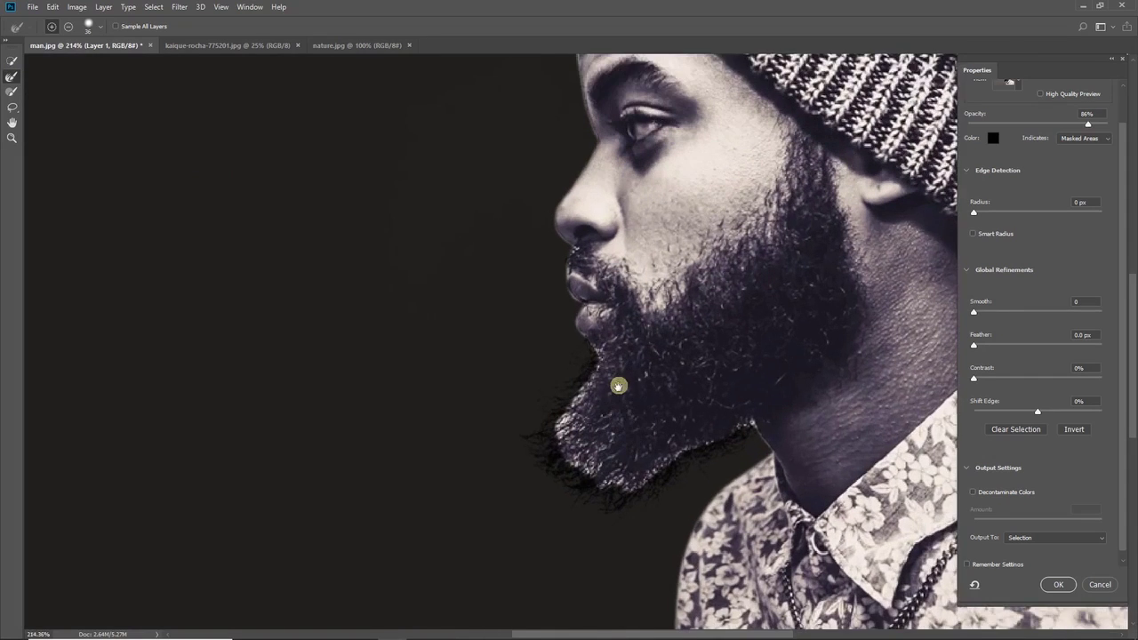
{"action": "mouse_move", "coordinate": [612, 397]}
{"action": "left_mouse_down"}
{"action": "mouse_move", "coordinate": [574, 336]}
{"action": "mouse_move", "coordinate": [543, 376]}
{"action": "mouse_move", "coordinate": [554, 381]}
{"action": "mouse_move", "coordinate": [518, 409]}
{"action": "mouse_move", "coordinate": [546, 437]}
{"action": "mouse_move", "coordinate": [540, 426]}
{"action": "mouse_move", "coordinate": [602, 458]}
{"action": "mouse_move", "coordinate": [658, 409]}
{"action": "mouse_move", "coordinate": [727, 386]}
{"action": "mouse_move", "coordinate": [569, 457]}
{"action": "mouse_move", "coordinate": [569, 420]}
{"action": "mouse_move", "coordinate": [521, 406]}
{"action": "left_mouse_up"}
{"action": "scroll", "coordinate": [620, 446], "scroll_direction": "down", "scroll_amount": 1}
{"action": "scroll", "coordinate": [628, 414], "scroll_direction": "down", "scroll_amount": 1}
{"action": "mouse_move", "coordinate": [628, 415]}
{"action": "left_mouse_down"}
{"action": "mouse_move", "coordinate": [536, 421]}
{"action": "mouse_move", "coordinate": [474, 475]}
{"action": "left_mouse_up"}
{"action": "scroll", "coordinate": [474, 475], "scroll_direction": "down", "scroll_amount": 1}
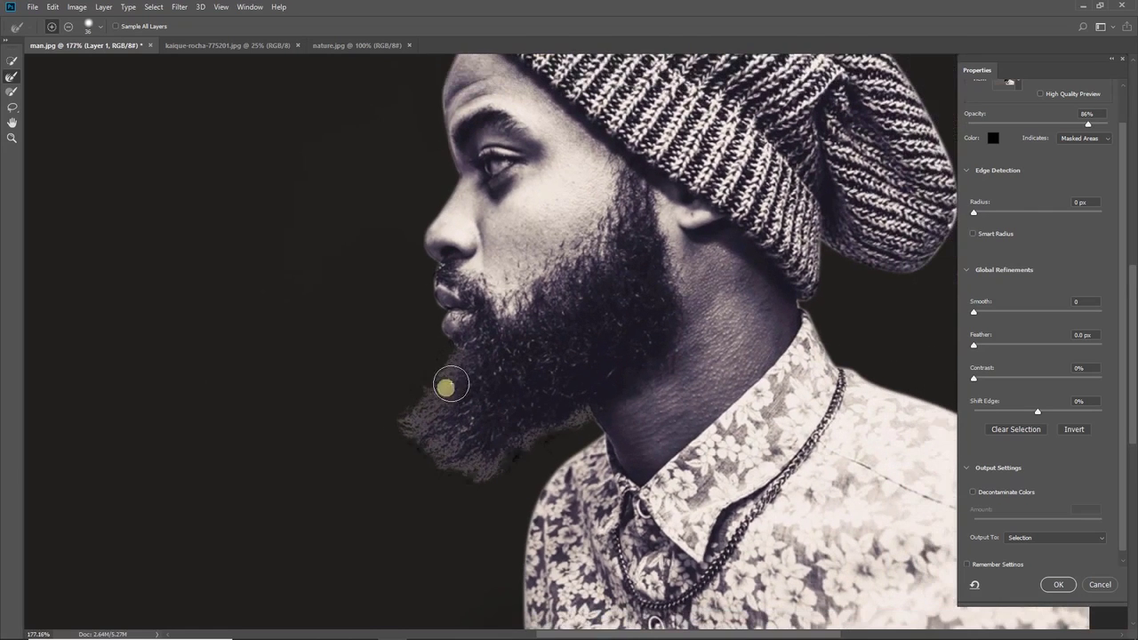
{"action": "scroll", "coordinate": [483, 386], "scroll_direction": "down", "scroll_amount": 2}
{"action": "scroll", "coordinate": [676, 426], "scroll_direction": "down", "scroll_amount": 1}
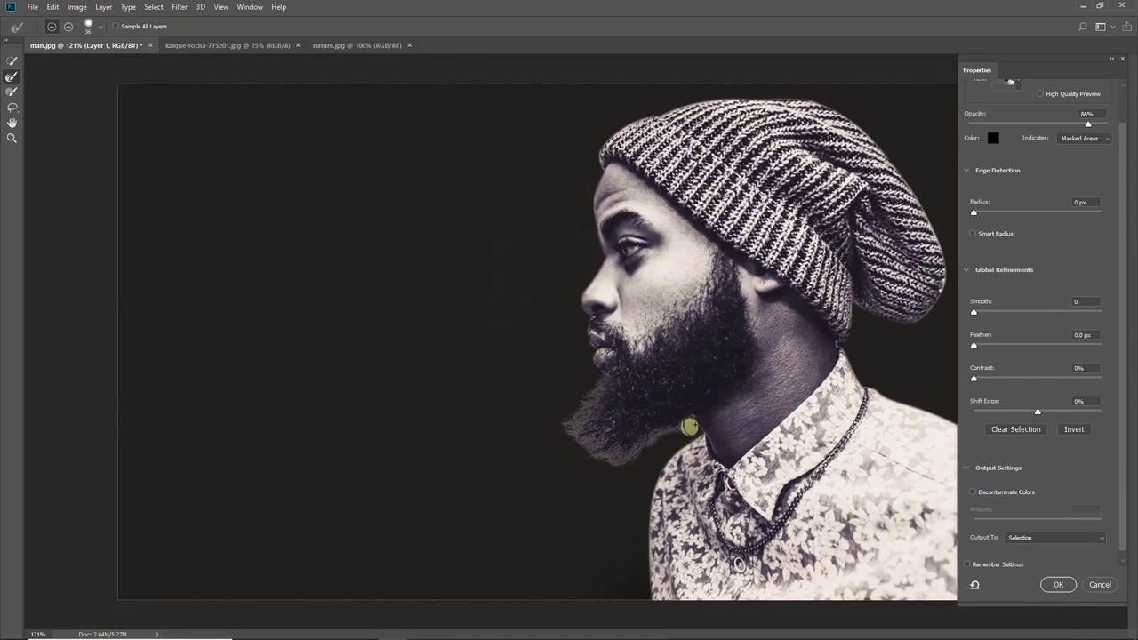
Step: Review the available preview view modes and keep Overlay
{"action": "scroll", "coordinate": [1127, 458], "scroll_direction": "up", "scroll_amount": 3}
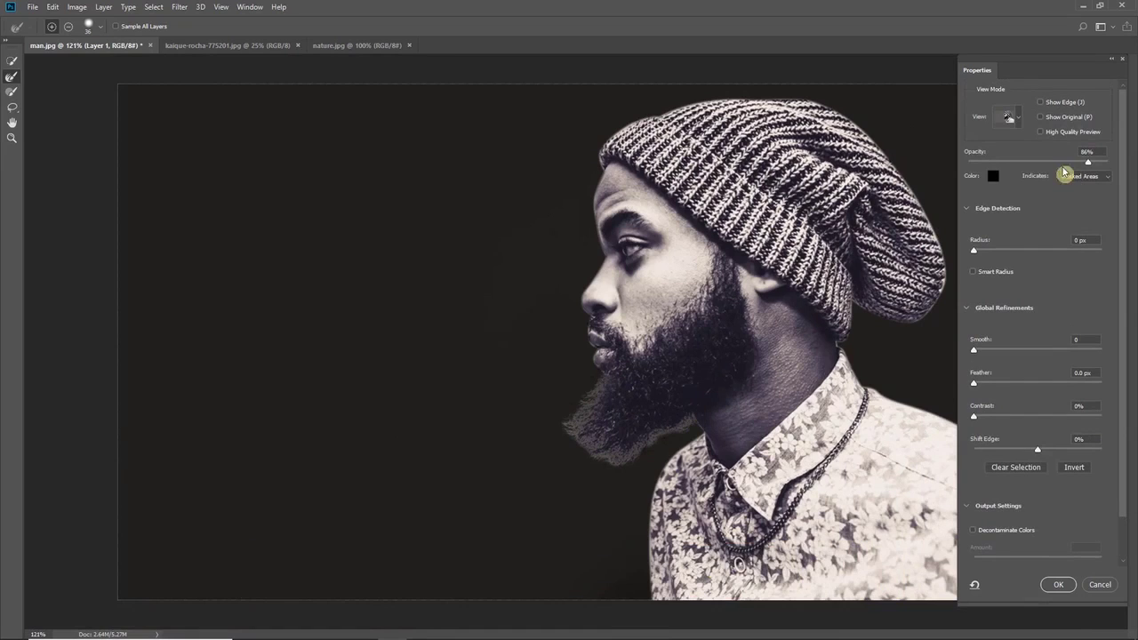
{"action": "left_click", "coordinate": [1018, 119]}
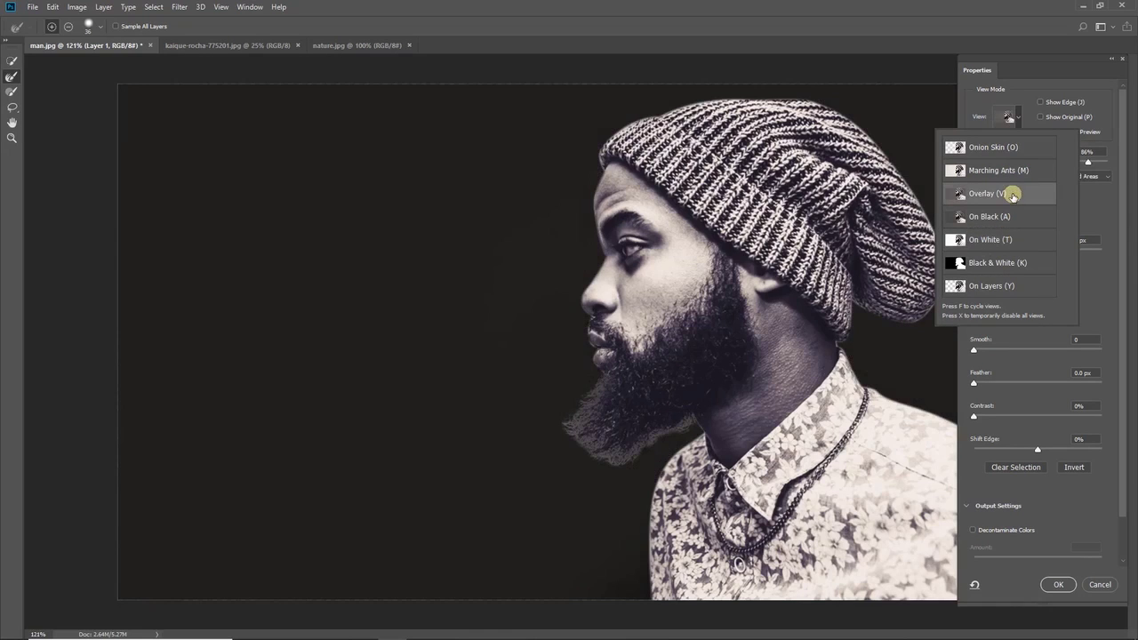
{"action": "left_click", "coordinate": [1092, 276]}
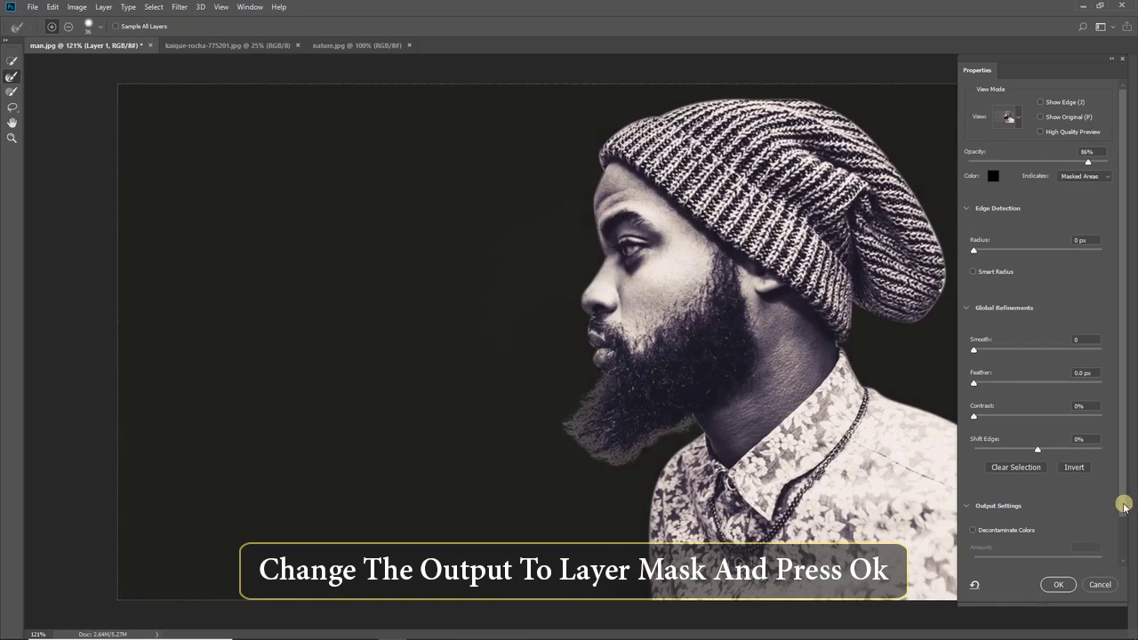
Step: Output the refined selection as a Layer Mask and apply it
{"action": "left_click_drag", "start_coordinate": [1120, 498], "coordinate": [1120, 548]}
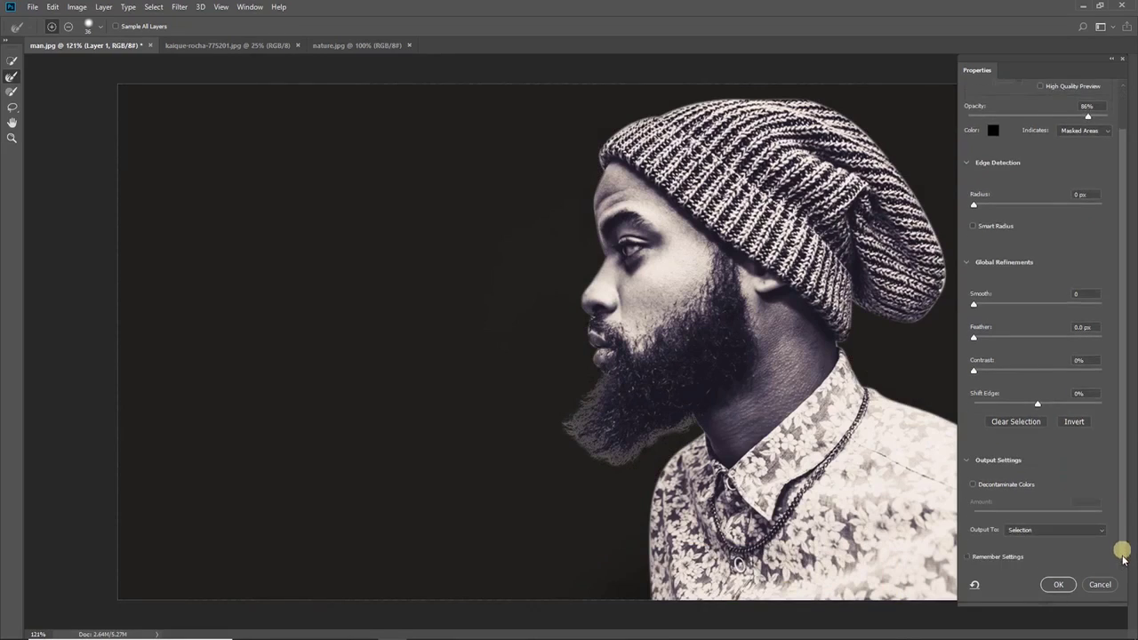
{"action": "left_click", "coordinate": [1100, 531]}
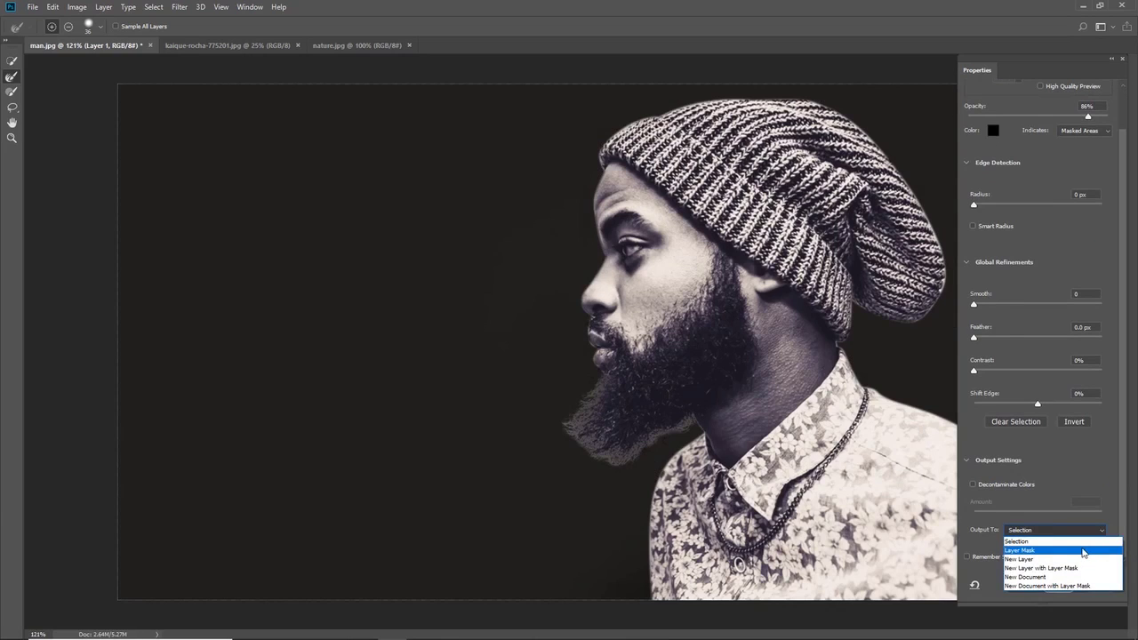
{"action": "left_click", "coordinate": [1083, 551]}
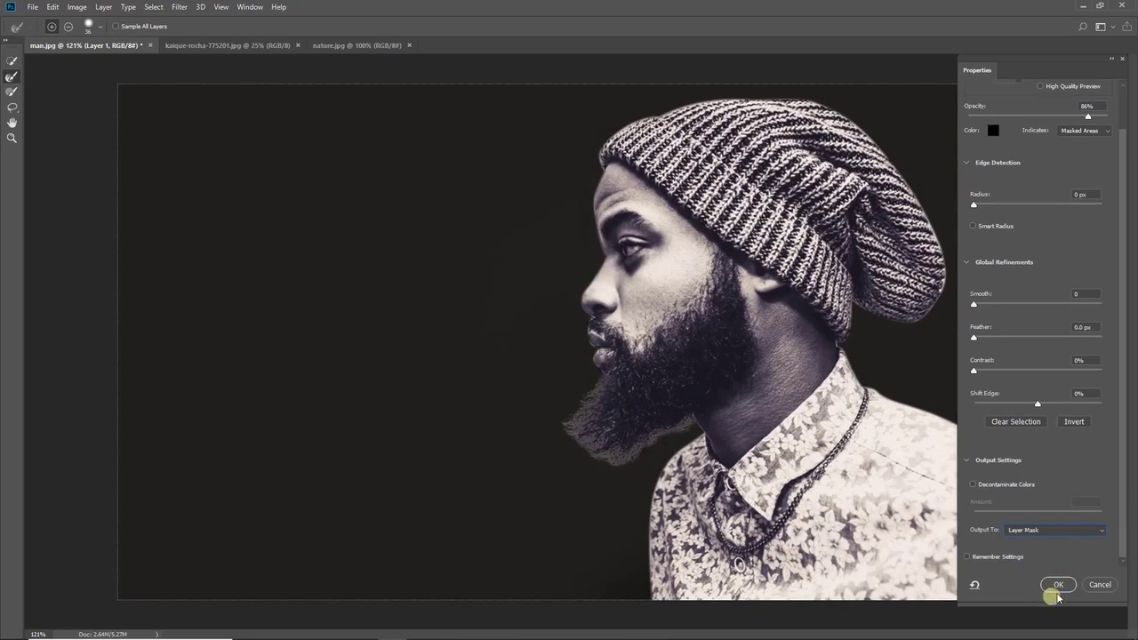
{"action": "left_click", "coordinate": [1059, 585]}
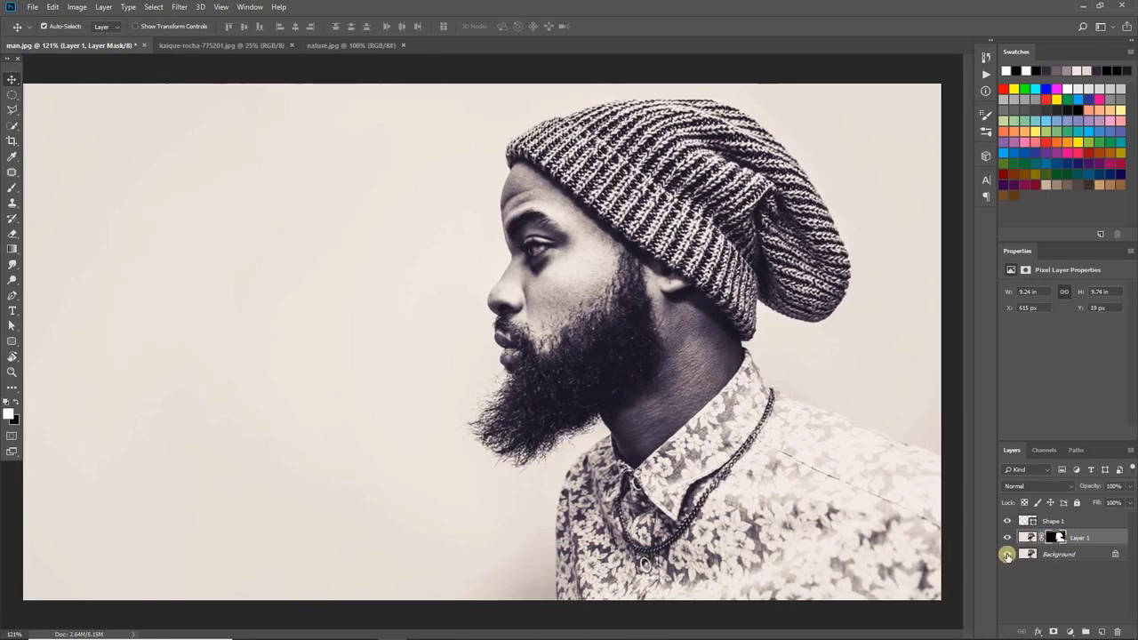
Step: Check the cutout by toggling the visibility of the Background layer and Layer 1, then show both again
{"action": "left_click", "coordinate": [1007, 555]}
{"action": "left_click", "coordinate": [1008, 537]}
{"action": "left_click", "coordinate": [1008, 537]}
{"action": "left_click", "coordinate": [1009, 537]}
{"action": "left_click", "coordinate": [1008, 537]}
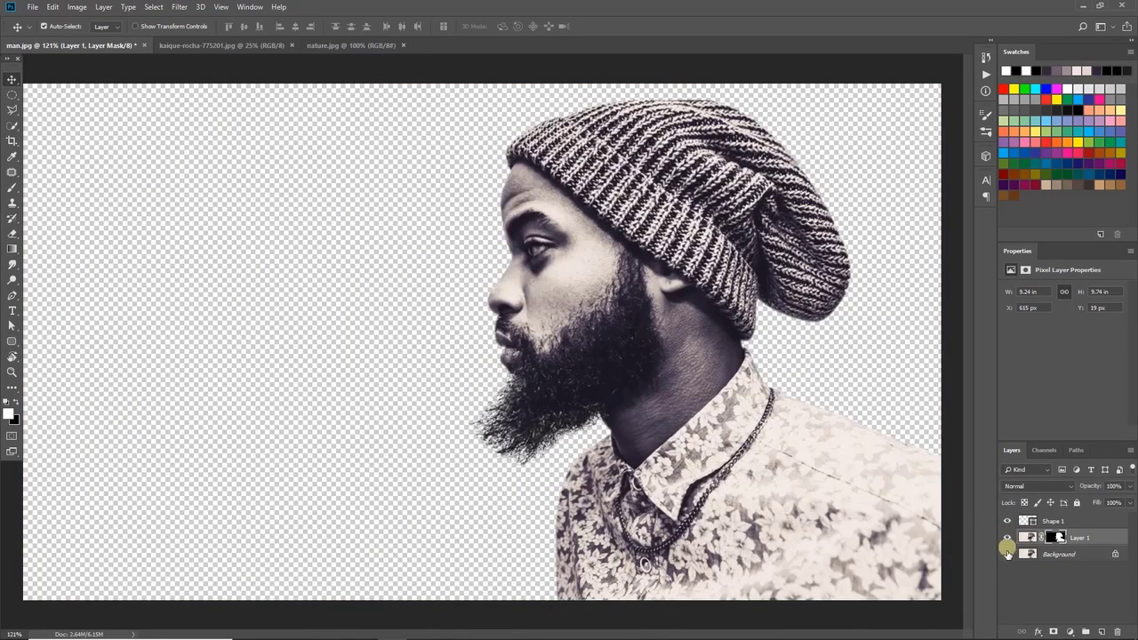
{"action": "left_click", "coordinate": [1007, 554]}
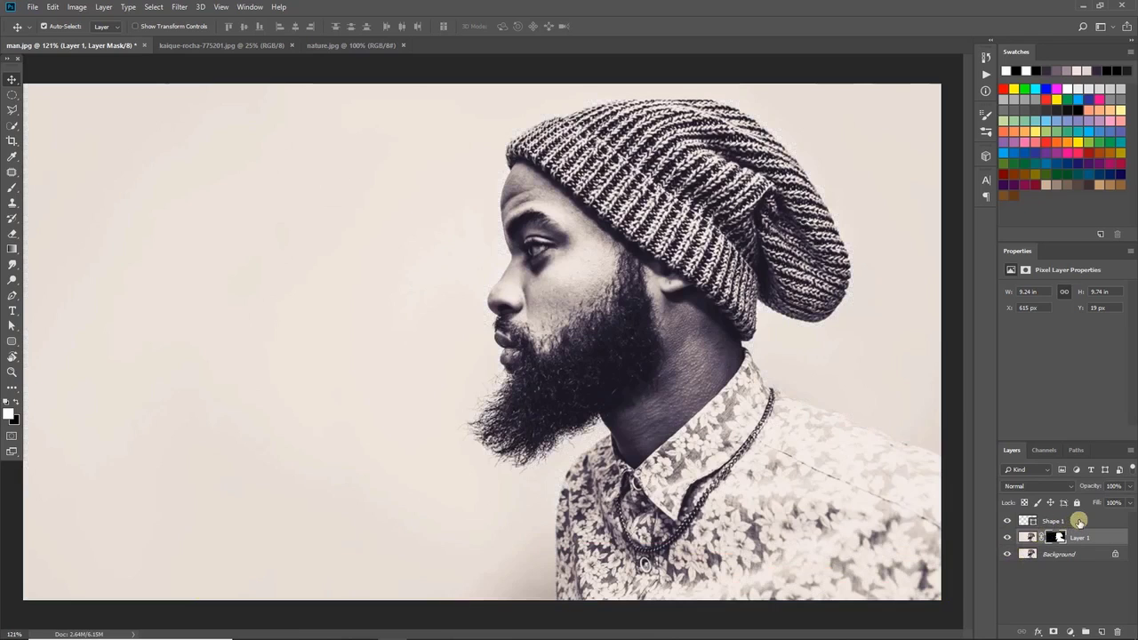
Step: Delete the Shape 1 layer
{"action": "left_click", "coordinate": [1079, 522]}
{"action": "left_click_drag", "start_coordinate": [1082, 537], "coordinate": [1118, 631]}
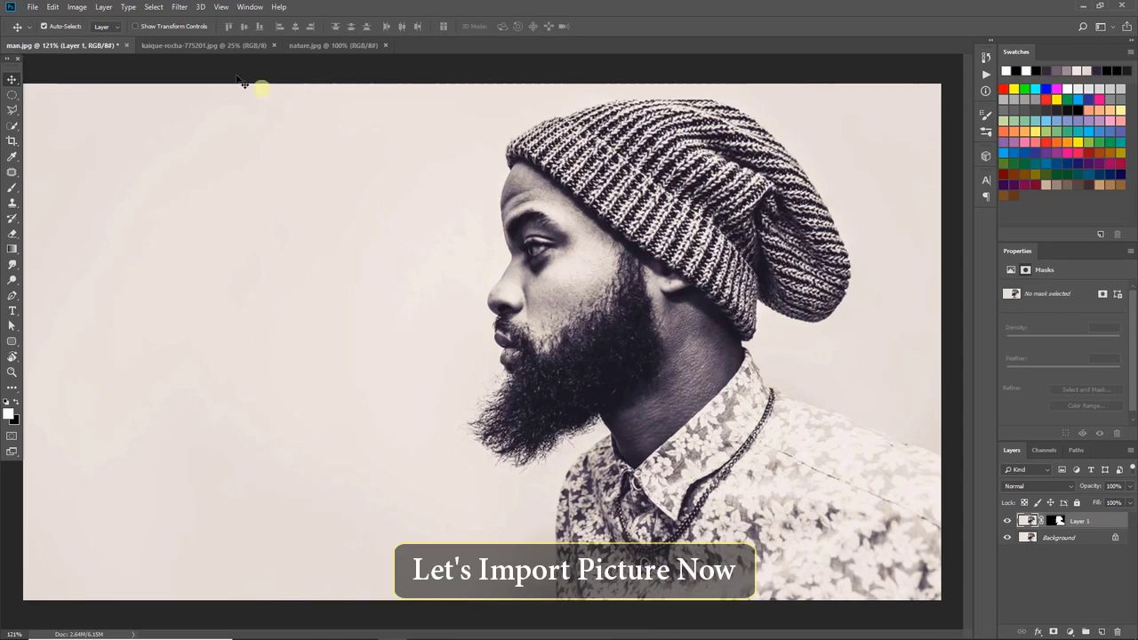
Step: Copy the wooden forest bridge photo into man.jpg as a new layer and position it over the portrait
{"action": "left_click", "coordinate": [209, 45]}
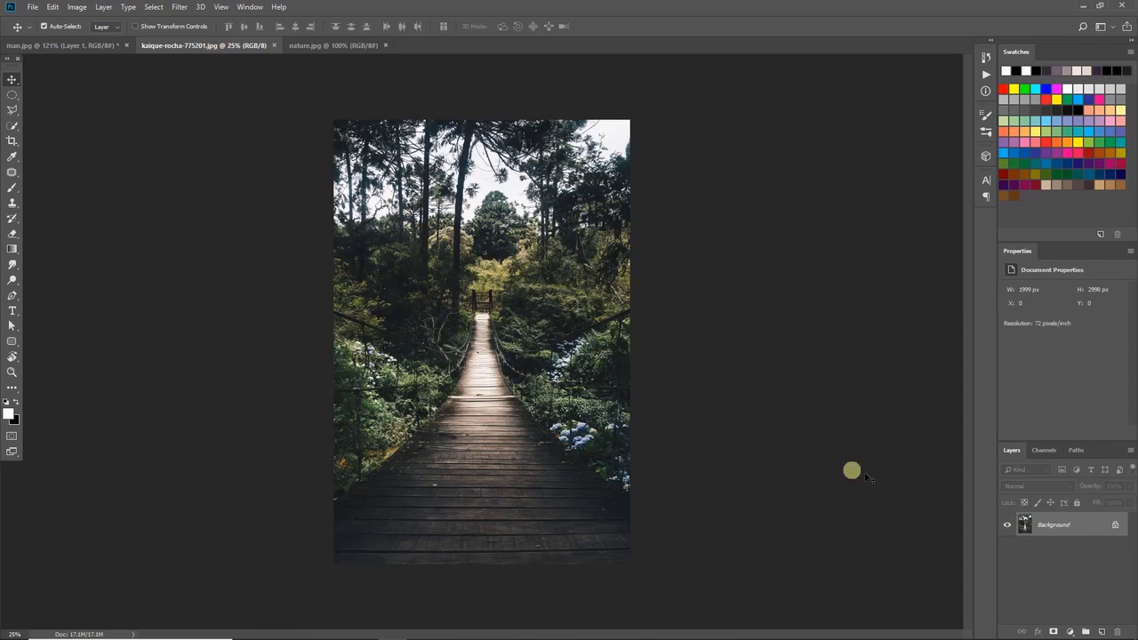
{"action": "left_click_drag", "start_coordinate": [1086, 526], "coordinate": [609, 389]}
{"action": "left_click_drag", "start_coordinate": [151, 126], "coordinate": [307, 259]}
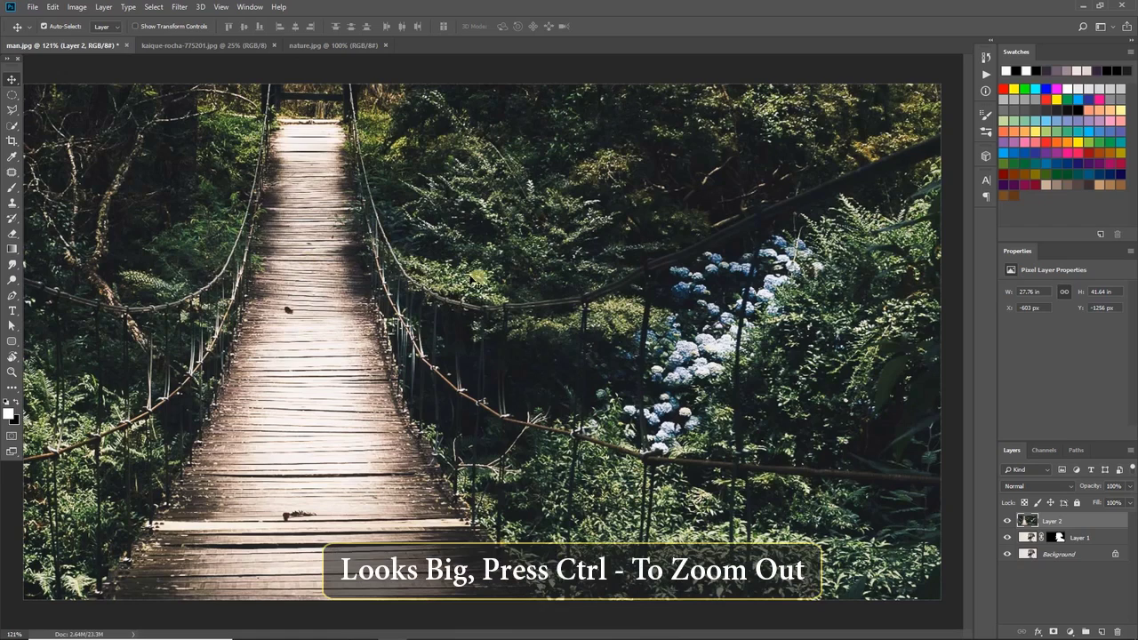
Step: Scale the bridge layer down proportionally to about 11.28 in wide and move it over the man's portrait
{"action": "key", "text": "ctrl+minus"}
{"action": "key", "text": "ctrl+minus"}
{"action": "key", "text": "ctrl+minus"}
{"action": "key", "text": "ctrl+minus"}
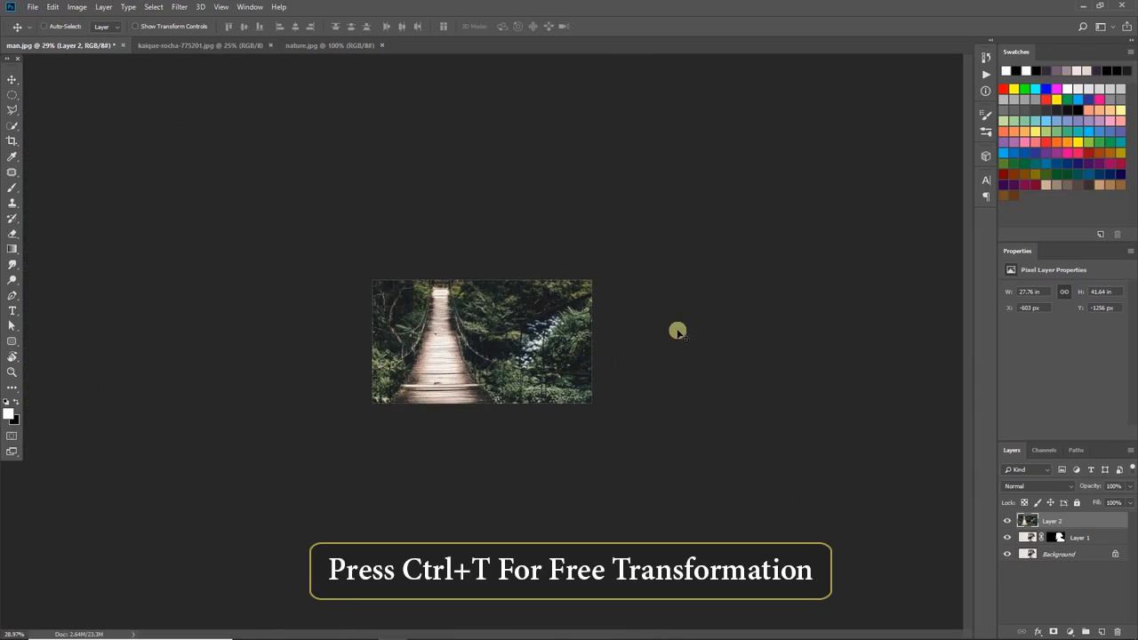
{"action": "key", "text": "ctrl+t"}
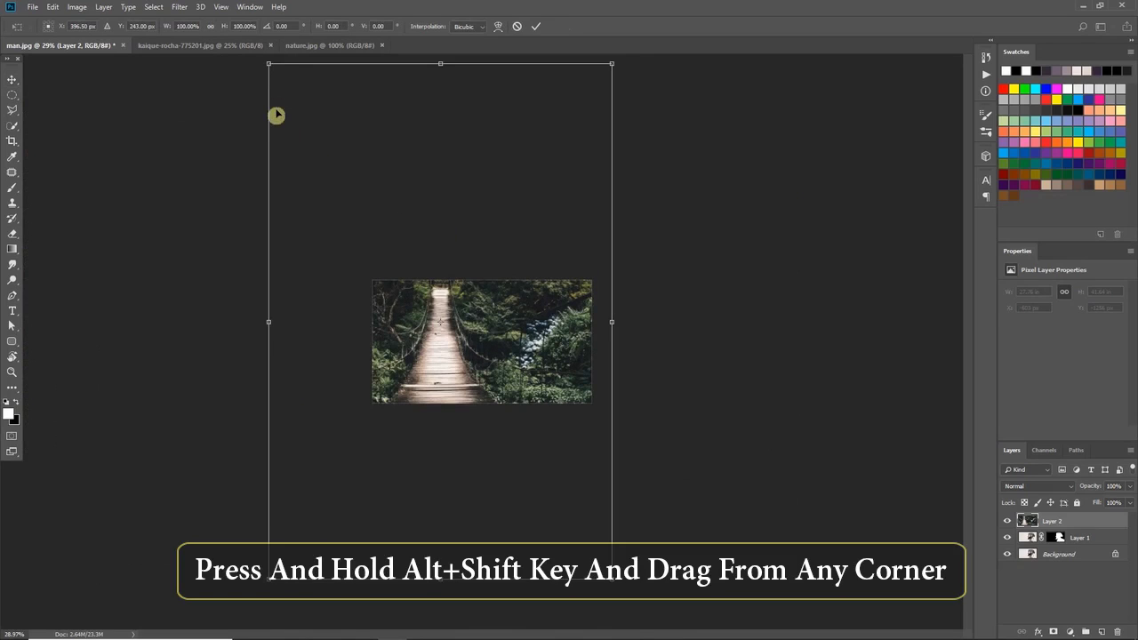
{"action": "left_click_drag", "start_coordinate": [268, 63], "coordinate": [370, 217]}
{"action": "left_click_drag", "start_coordinate": [440, 318], "coordinate": [553, 359]}
{"action": "scroll", "coordinate": [537, 333], "scroll_direction": "up", "scroll_amount": 8}
{"action": "scroll", "coordinate": [600, 327], "scroll_direction": "up", "scroll_amount": 1}
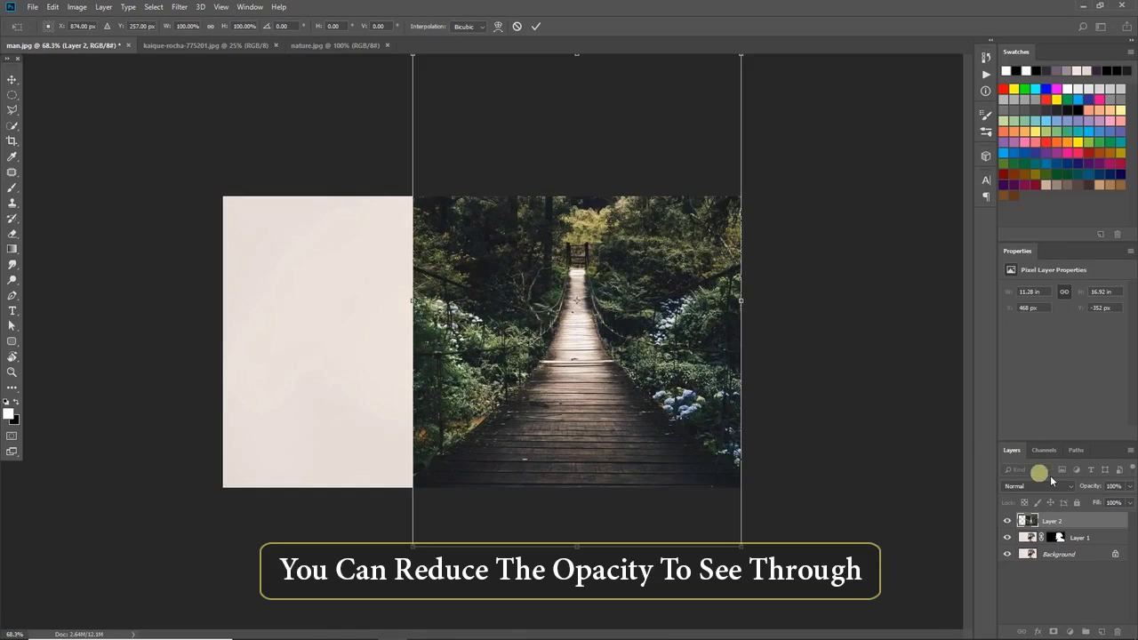
Step: Lower Layer 2's opacity to 79% and fine-tune the bridge photo's size and position over the man, about 10.93 in wide
{"action": "left_click_drag", "start_coordinate": [1088, 487], "coordinate": [1069, 487]}
{"action": "left_click_drag", "start_coordinate": [453, 78], "coordinate": [424, 87]}
{"action": "left_click_drag", "start_coordinate": [567, 295], "coordinate": [568, 289]}
{"action": "key", "text": "Return"}
{"action": "scroll", "coordinate": [682, 345], "scroll_direction": "up", "scroll_amount": 2}
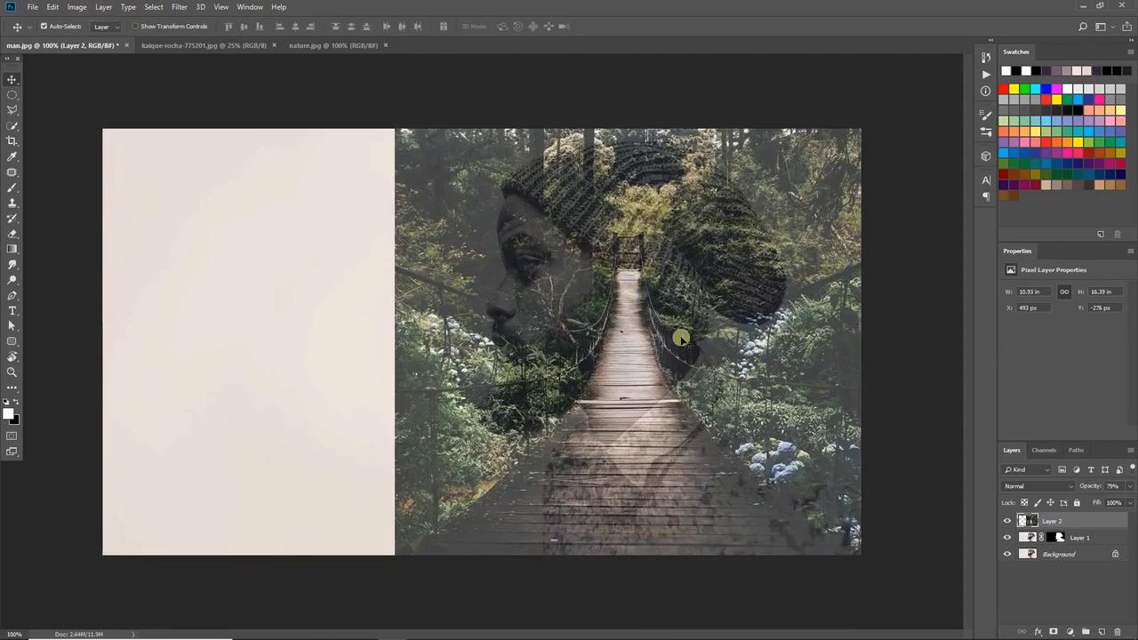
Step: Scale the bridge layer down to about 91.6% around its centre and restore its opacity to 100%
{"action": "key", "text": "ctrl+t"}
{"action": "scroll", "coordinate": [626, 343], "scroll_direction": "down", "scroll_amount": 1}
{"action": "left_click_drag", "start_coordinate": [411, 608], "coordinate": [480, 585]}
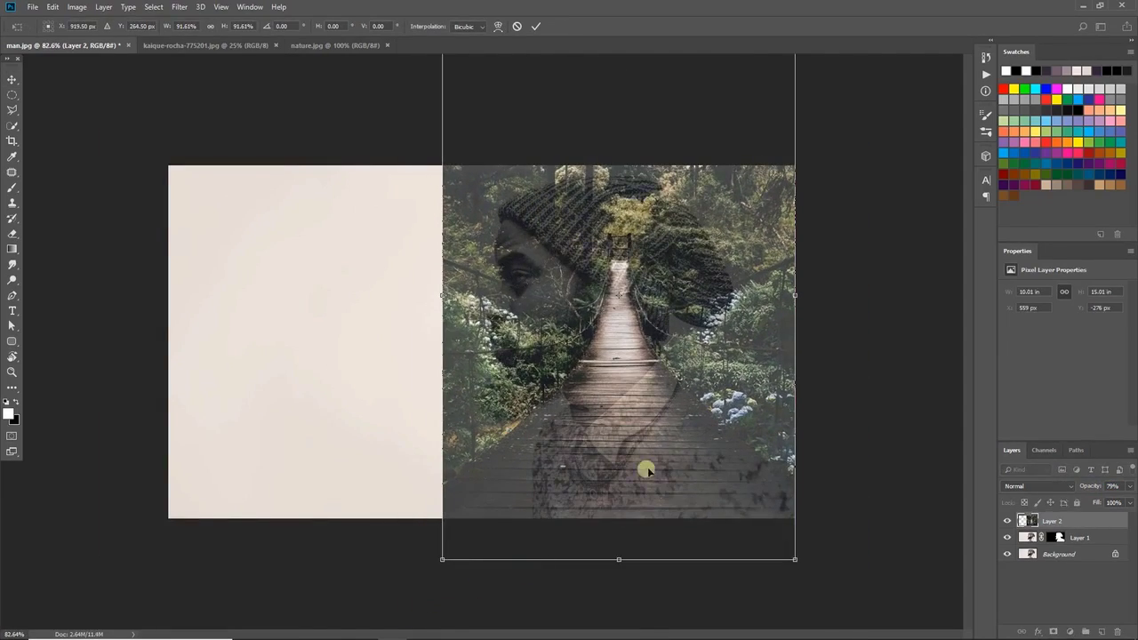
{"action": "key", "text": "Return"}
{"action": "left_click_drag", "start_coordinate": [1085, 492], "coordinate": [1116, 489]}
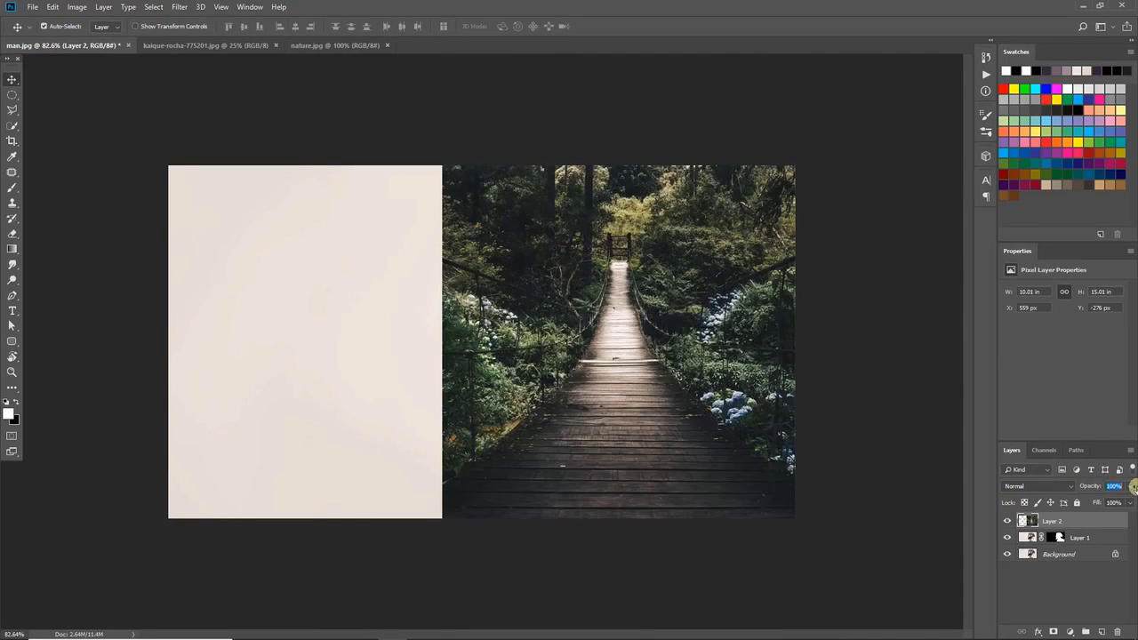
Step: Clip Layer 2 to the man's cutout in Layer 1 and add a white layer mask to Layer 2
{"action": "right_click", "coordinate": [1098, 523]}
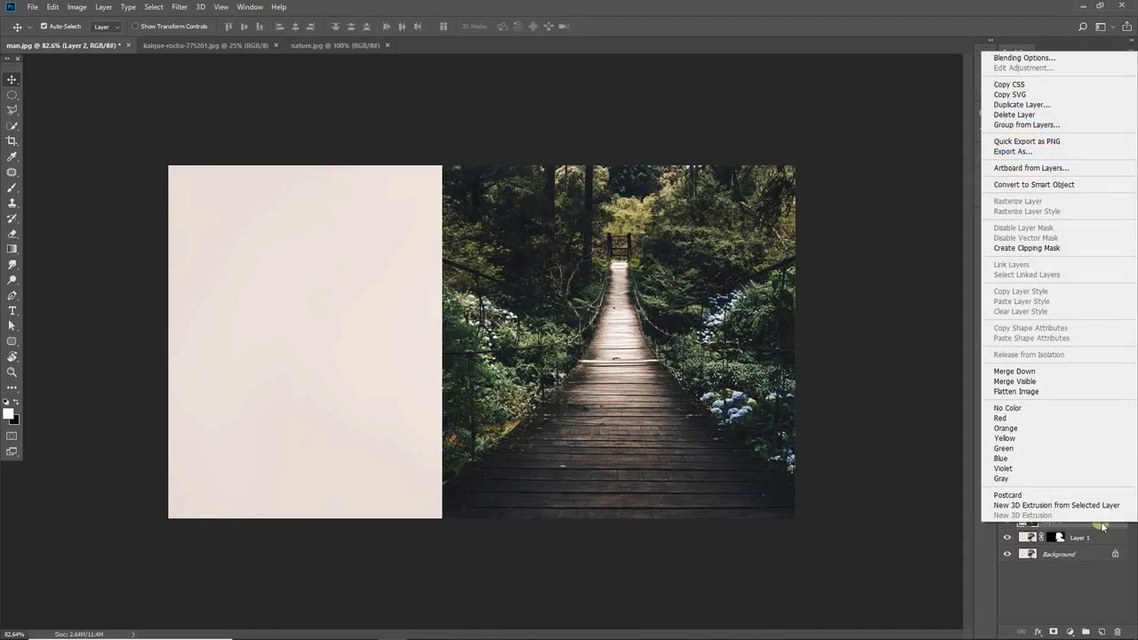
{"action": "left_click", "coordinate": [1084, 249]}
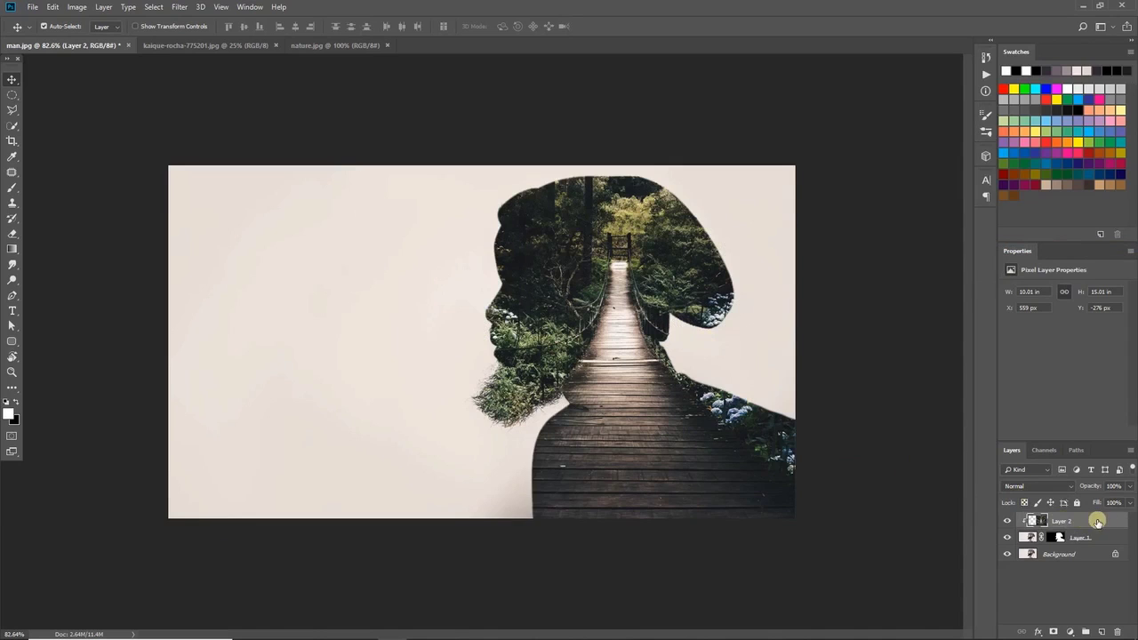
{"action": "left_click", "coordinate": [1054, 632]}
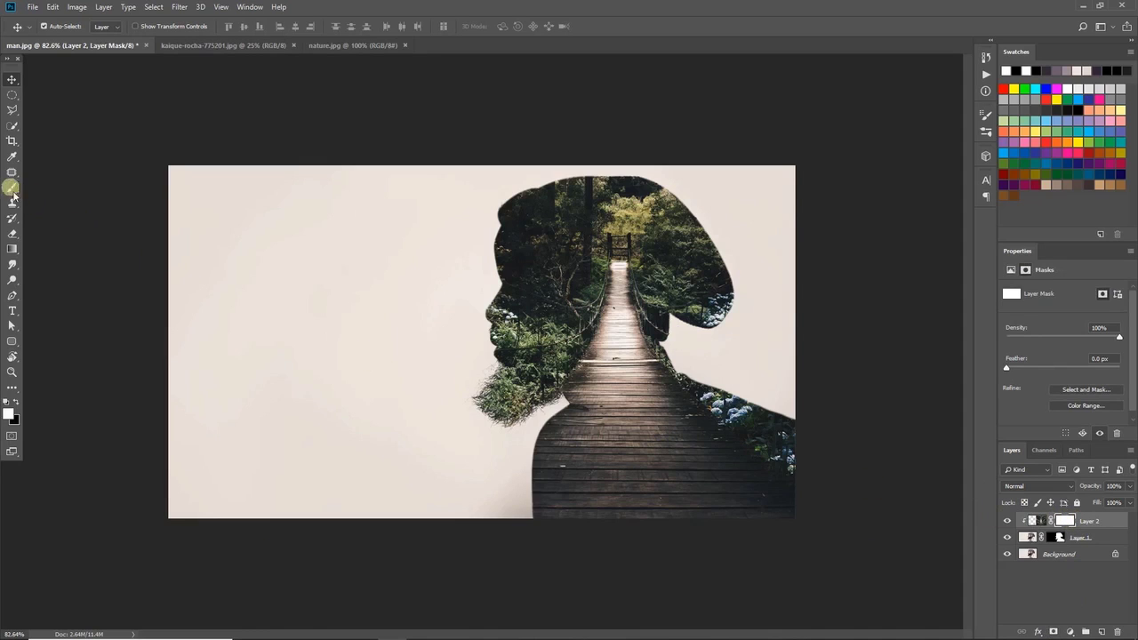
Step: Choose the Brush tool and set the foreground colour to black (000000)
{"action": "left_click_drag", "start_coordinate": [16, 189], "coordinate": [91, 187]}
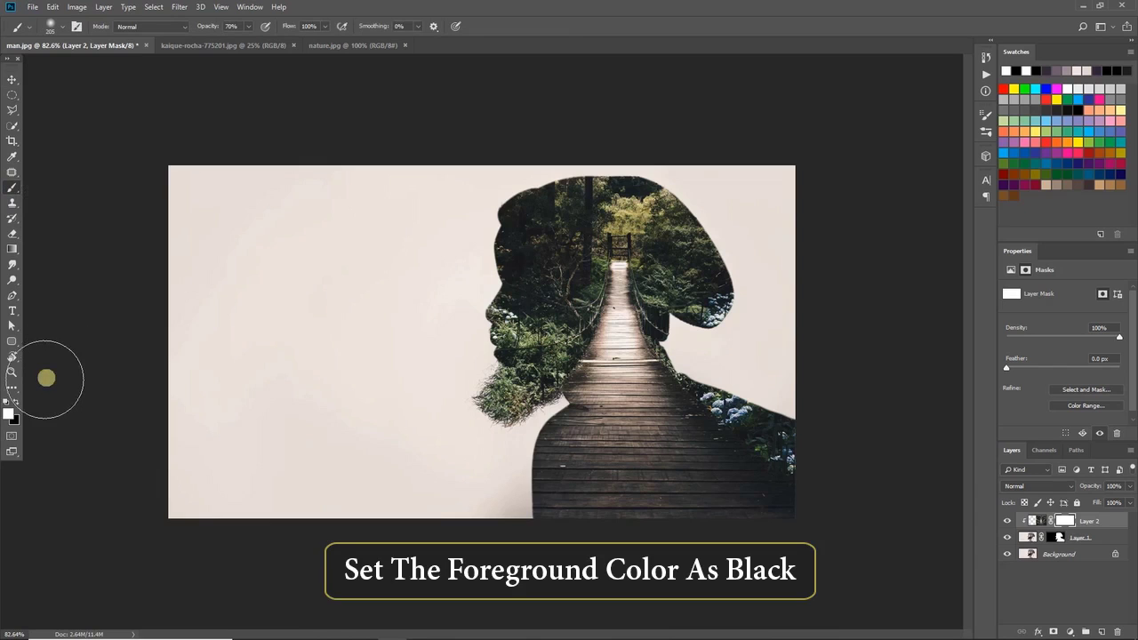
{"action": "left_click", "coordinate": [10, 414]}
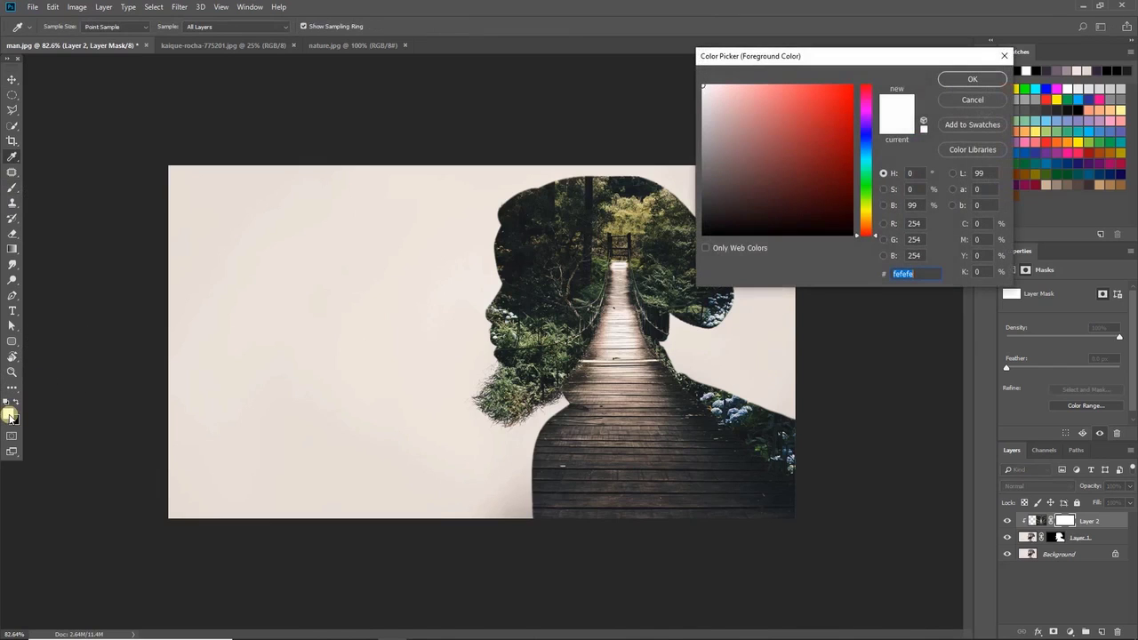
{"action": "left_click_drag", "start_coordinate": [718, 208], "coordinate": [696, 238]}
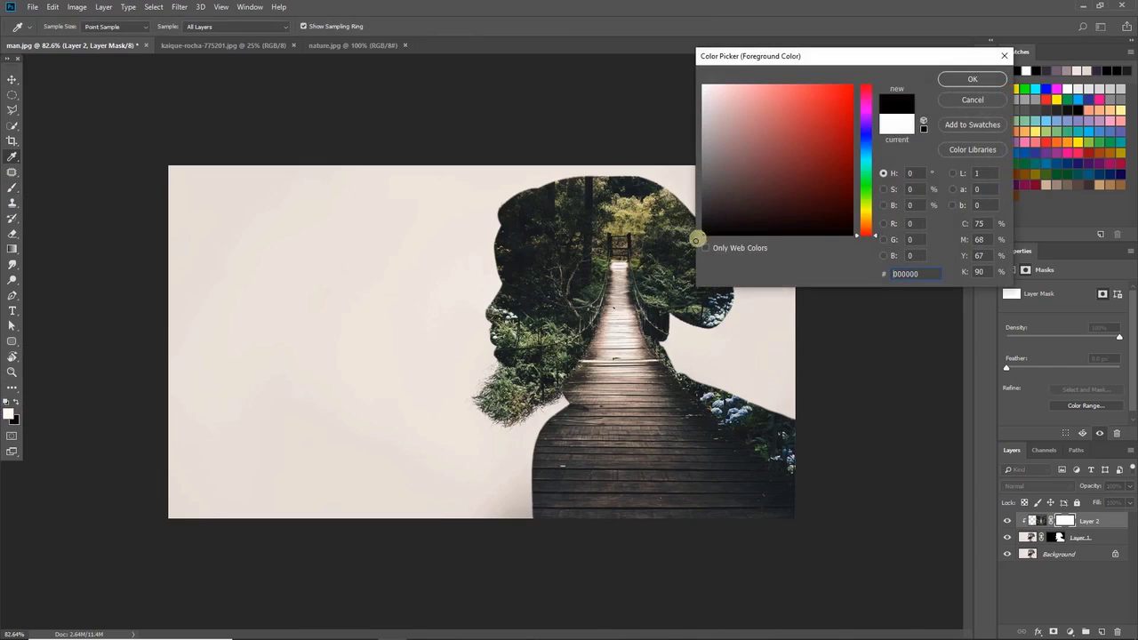
{"action": "left_click", "coordinate": [954, 78]}
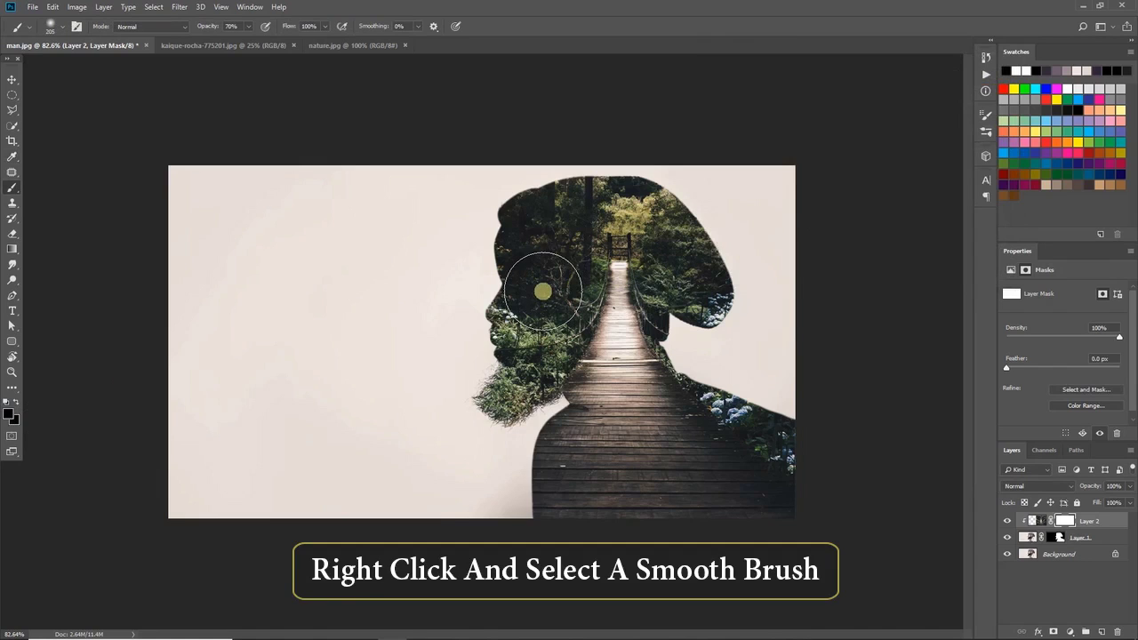
Step: Choose the Soft Round Pressure Size brush and set its opacity to 61%
{"action": "right_click", "coordinate": [436, 261]}
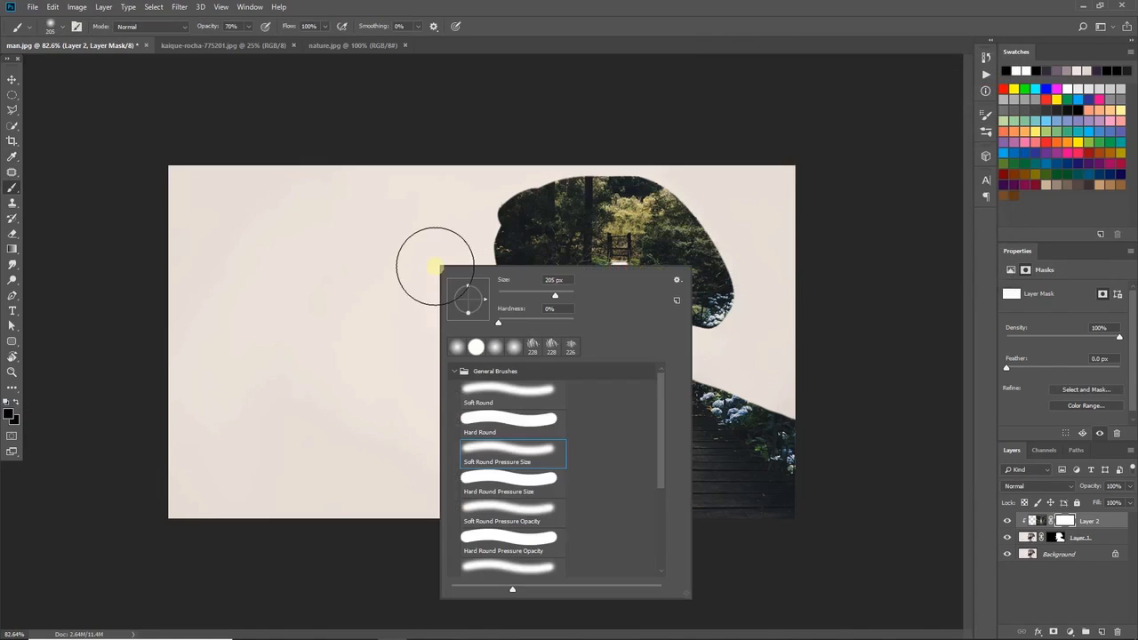
{"action": "double_click", "coordinate": [511, 453]}
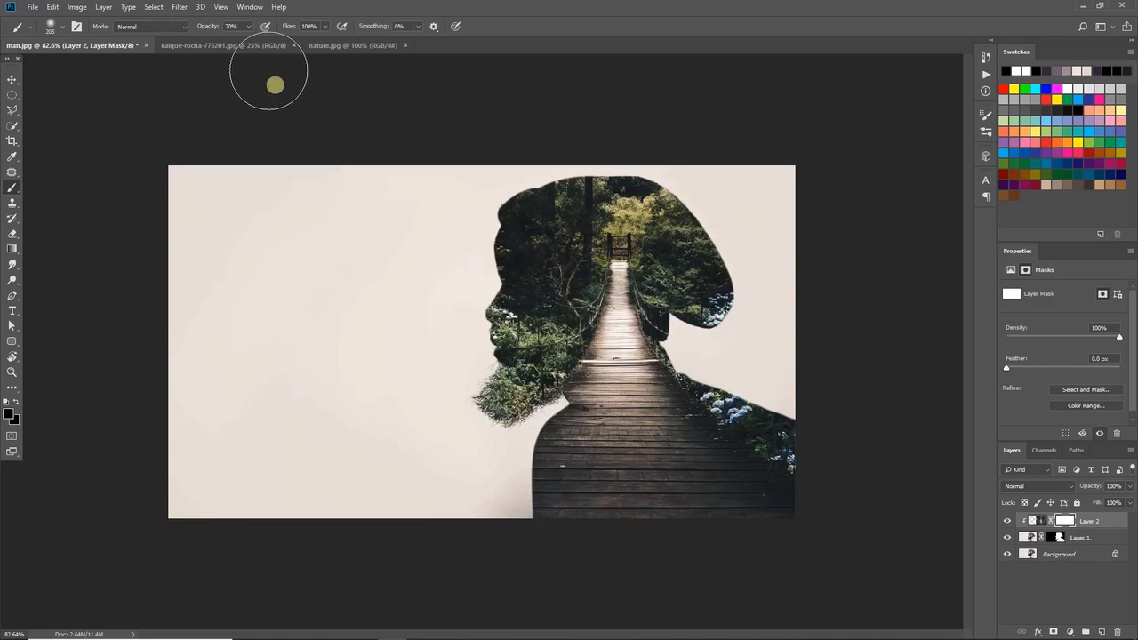
{"action": "left_click", "coordinate": [249, 28]}
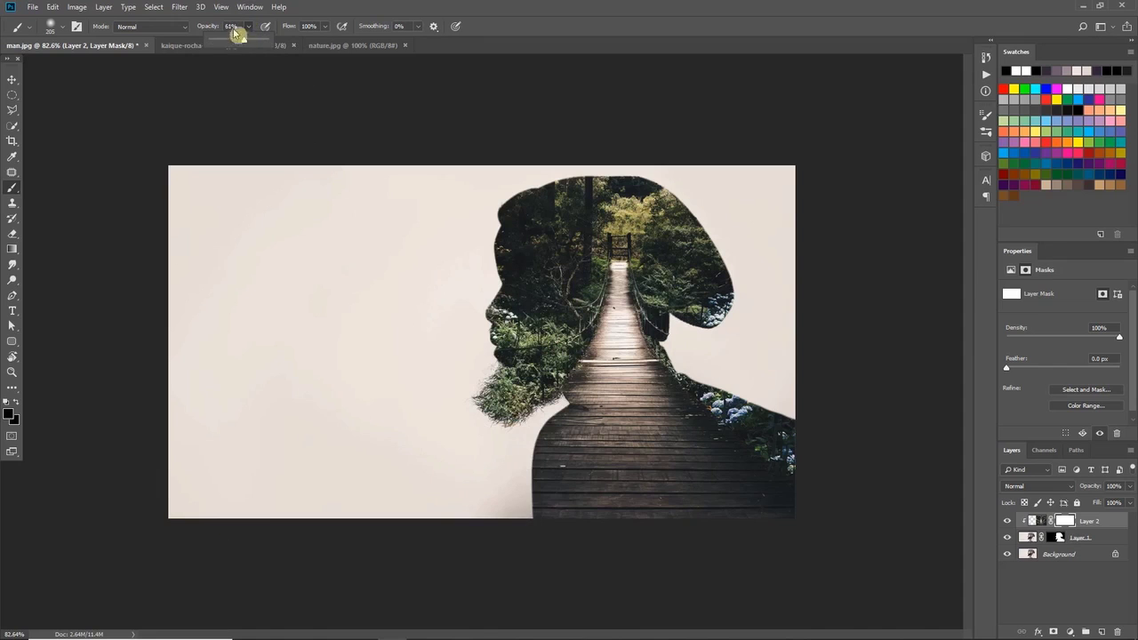
{"action": "left_click", "coordinate": [444, 113]}
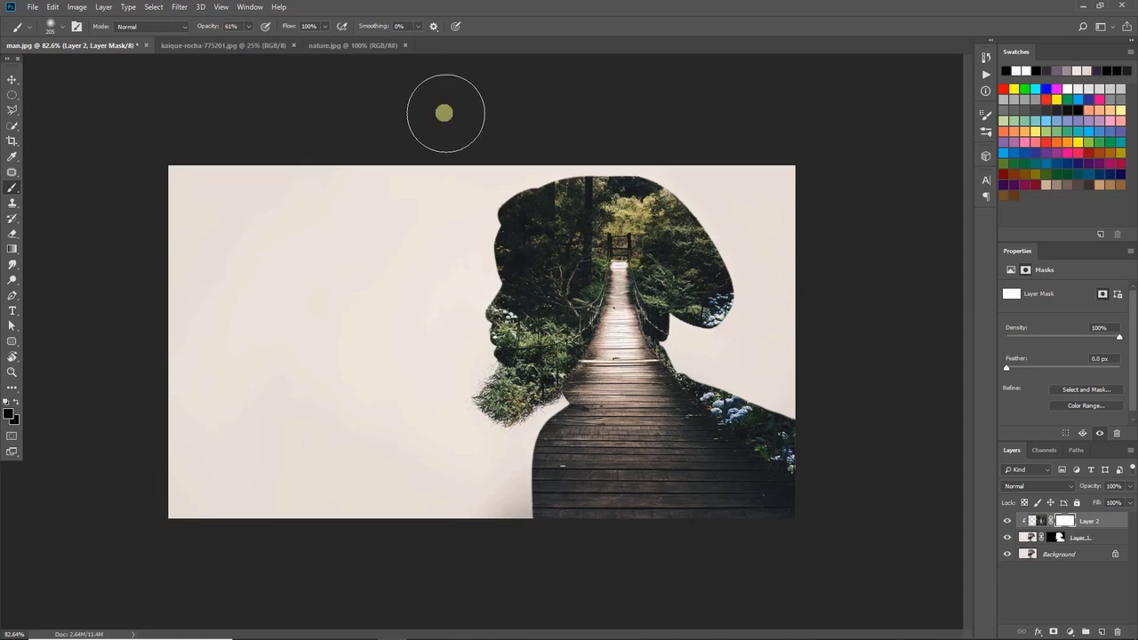
Step: Reveal the man's face by painting black on Layer 2's mask with a brush of about 156 px
{"action": "key", "text": "ctrl+plus"}
{"action": "right_click", "coordinate": [549, 278], "text": "alt"}
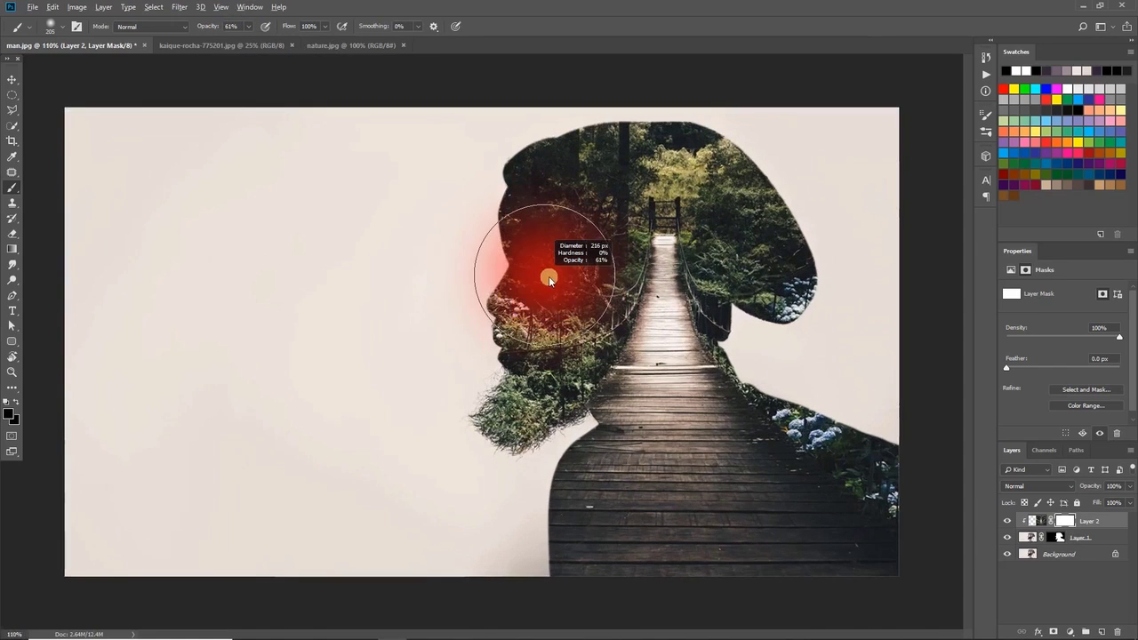
{"action": "mouse_move", "coordinate": [537, 266]}
{"action": "left_mouse_down"}
{"action": "mouse_move", "coordinate": [526, 255]}
{"action": "mouse_move", "coordinate": [521, 287]}
{"action": "mouse_move", "coordinate": [496, 310]}
{"action": "mouse_move", "coordinate": [510, 318]}
{"action": "mouse_move", "coordinate": [476, 331]}
{"action": "mouse_move", "coordinate": [487, 376]}
{"action": "mouse_move", "coordinate": [478, 391]}
{"action": "mouse_move", "coordinate": [554, 297]}
{"action": "mouse_move", "coordinate": [543, 246]}
{"action": "mouse_move", "coordinate": [567, 280]}
{"action": "mouse_move", "coordinate": [544, 283]}
{"action": "mouse_move", "coordinate": [555, 266]}
{"action": "mouse_move", "coordinate": [523, 232]}
{"action": "mouse_move", "coordinate": [551, 281]}
{"action": "mouse_move", "coordinate": [591, 283]}
{"action": "mouse_move", "coordinate": [546, 308]}
{"action": "mouse_move", "coordinate": [521, 339]}
{"action": "mouse_move", "coordinate": [554, 279]}
{"action": "mouse_move", "coordinate": [581, 261]}
{"action": "mouse_move", "coordinate": [579, 271]}
{"action": "mouse_move", "coordinate": [617, 269]}
{"action": "mouse_move", "coordinate": [619, 281]}
{"action": "left_mouse_up"}
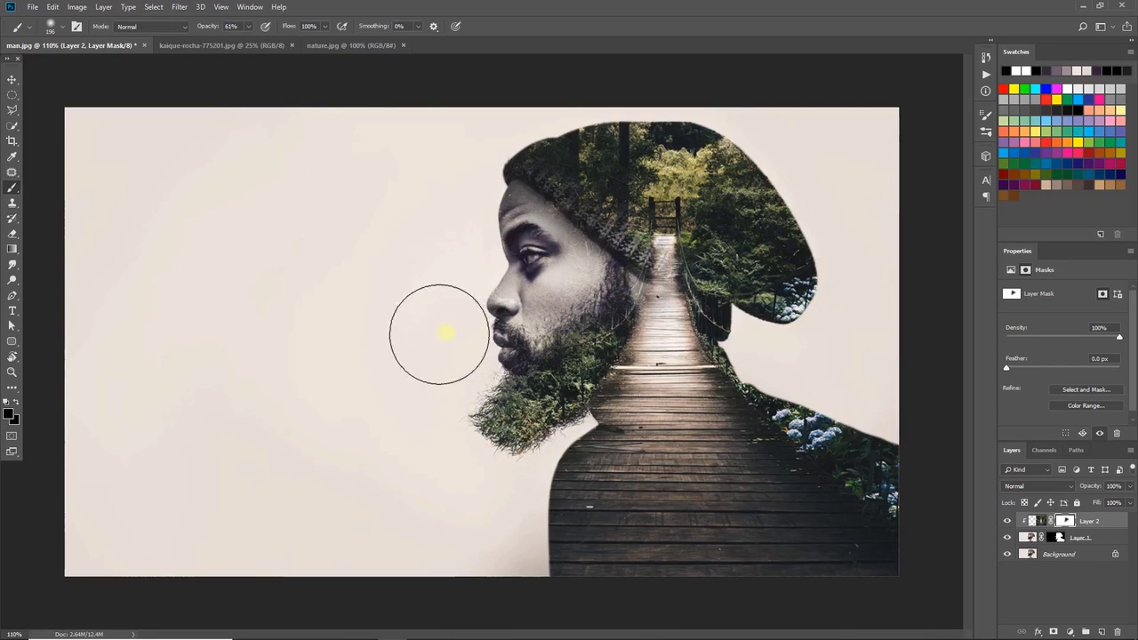
Step: Set the background colour to white (ffffff)
{"action": "left_click", "coordinate": [16, 417]}
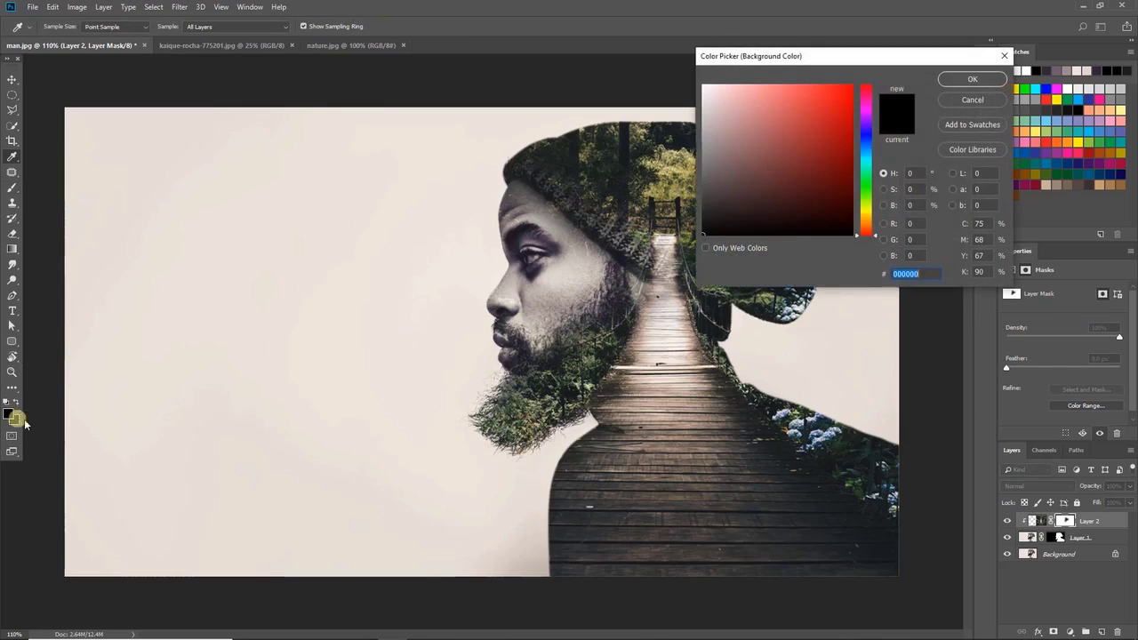
{"action": "left_click", "coordinate": [703, 86]}
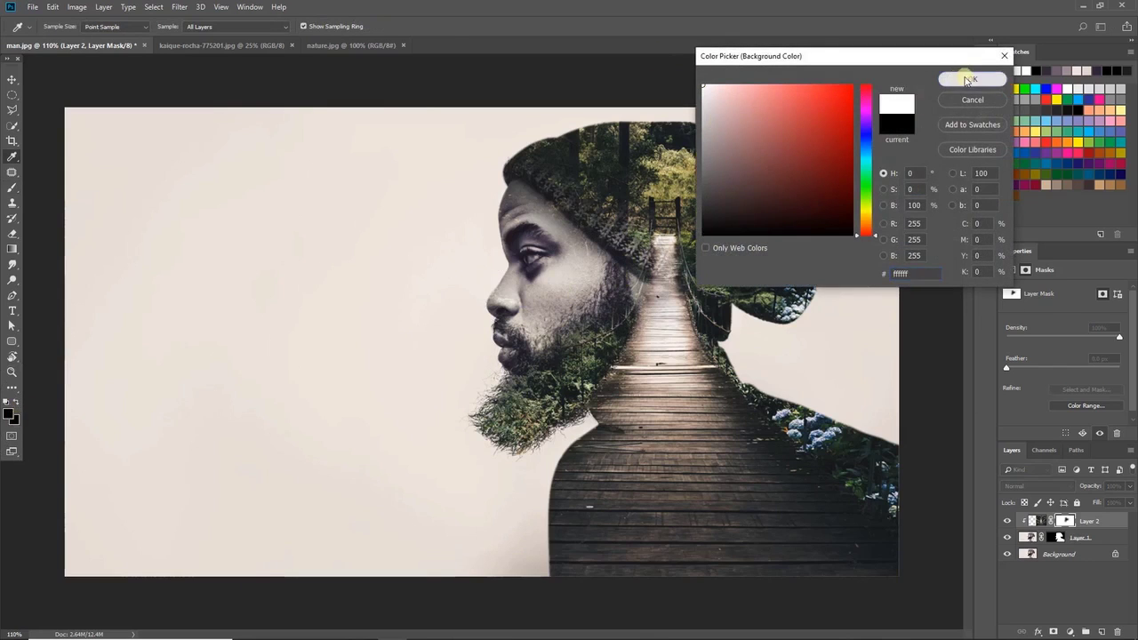
{"action": "left_click", "coordinate": [961, 80]}
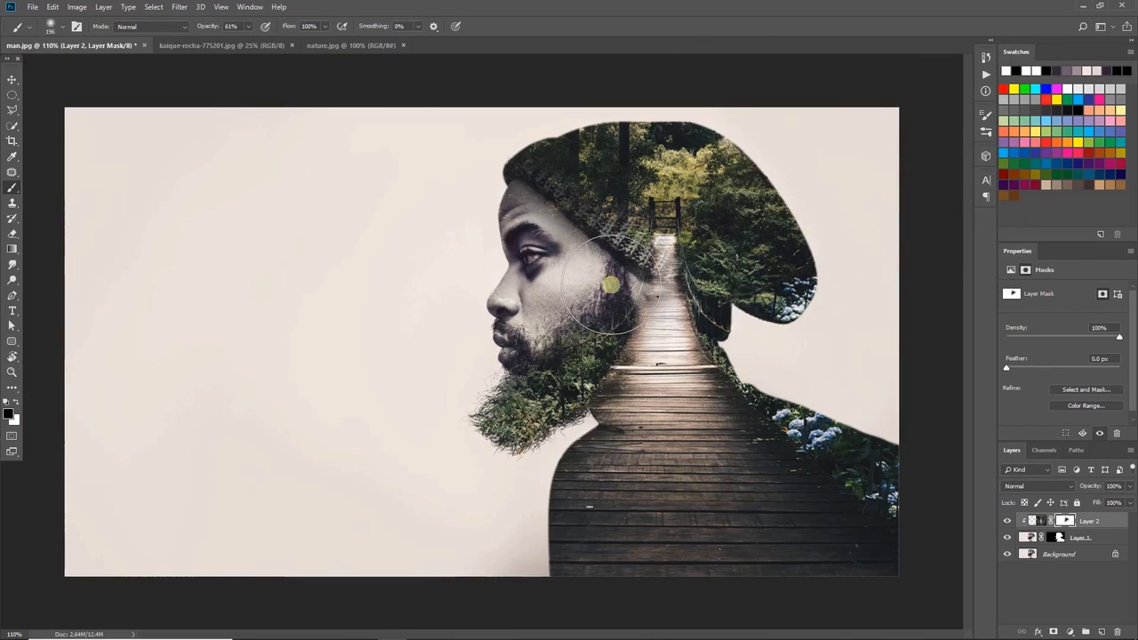
Step: Refine Layer 2's mask around the cheek and beard, painting white to restore the forest and black to reveal the face
{"action": "key", "text": "x"}
{"action": "mouse_move", "coordinate": [614, 283]}
{"action": "left_mouse_down"}
{"action": "mouse_move", "coordinate": [637, 297]}
{"action": "mouse_move", "coordinate": [631, 262]}
{"action": "mouse_move", "coordinate": [598, 409]}
{"action": "mouse_move", "coordinate": [555, 399]}
{"action": "mouse_move", "coordinate": [613, 472]}
{"action": "mouse_move", "coordinate": [564, 483]}
{"action": "mouse_move", "coordinate": [482, 415]}
{"action": "mouse_move", "coordinate": [510, 433]}
{"action": "mouse_move", "coordinate": [612, 389]}
{"action": "left_mouse_up"}
{"action": "mouse_move", "coordinate": [603, 266]}
{"action": "left_mouse_down"}
{"action": "mouse_move", "coordinate": [617, 303]}
{"action": "mouse_move", "coordinate": [605, 298]}
{"action": "left_mouse_up"}
{"action": "key", "text": "x"}
{"action": "mouse_move", "coordinate": [516, 338]}
{"action": "left_mouse_down"}
{"action": "mouse_move", "coordinate": [495, 338]}
{"action": "mouse_move", "coordinate": [572, 261]}
{"action": "mouse_move", "coordinate": [538, 246]}
{"action": "mouse_move", "coordinate": [622, 191]}
{"action": "mouse_move", "coordinate": [587, 146]}
{"action": "mouse_move", "coordinate": [609, 172]}
{"action": "mouse_move", "coordinate": [645, 266]}
{"action": "left_mouse_up"}
{"action": "key", "text": "x"}
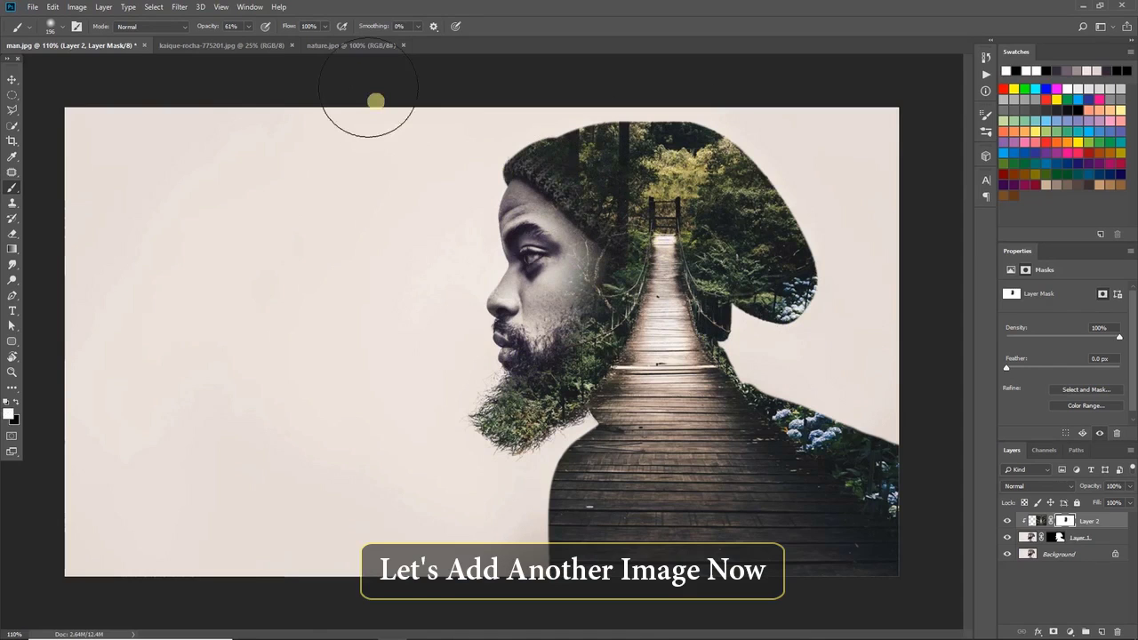
Step: Copy the foggy forest photo from nature.jpg into man.jpg beneath Layer 1 and set its opacity to 20%
{"action": "left_click", "coordinate": [346, 45]}
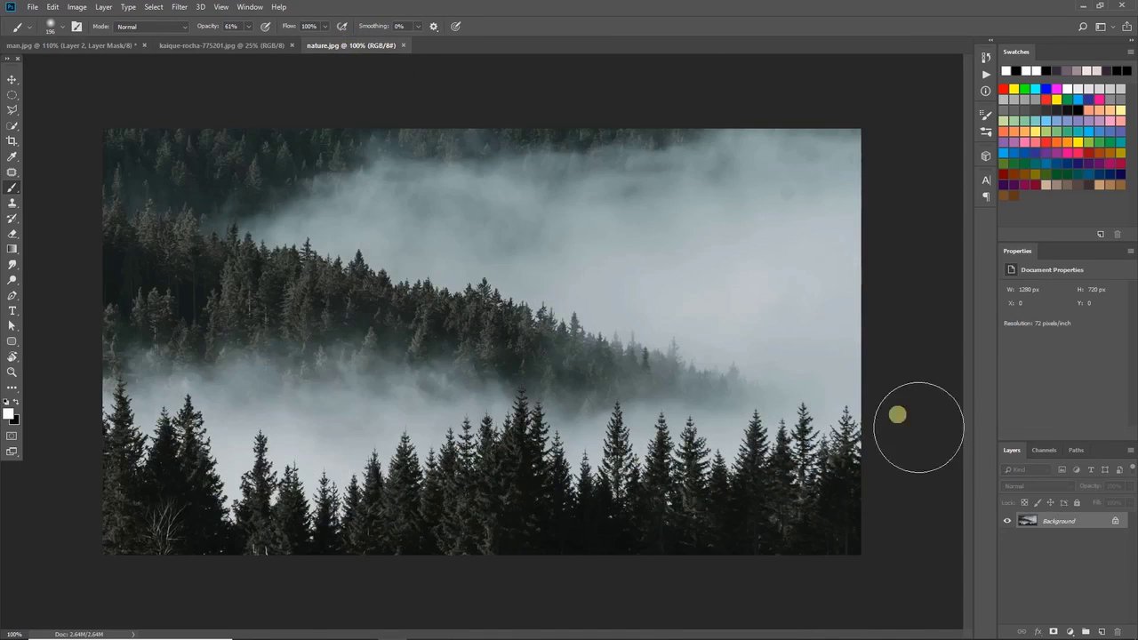
{"action": "left_click_drag", "start_coordinate": [1092, 523], "coordinate": [292, 241]}
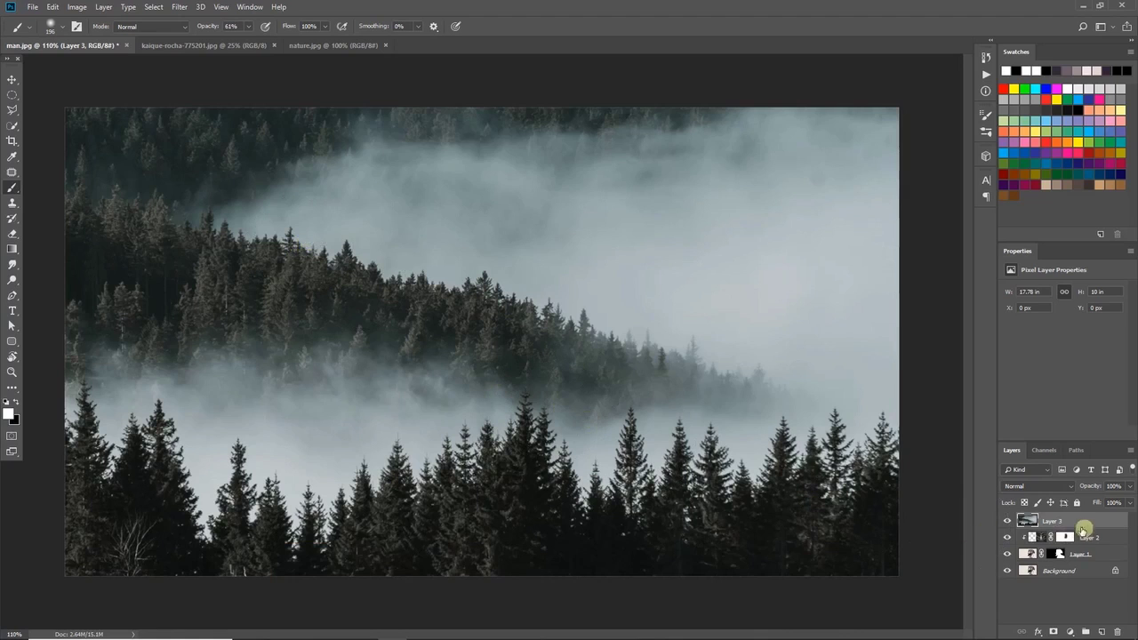
{"action": "left_click_drag", "start_coordinate": [1103, 520], "coordinate": [1104, 561]}
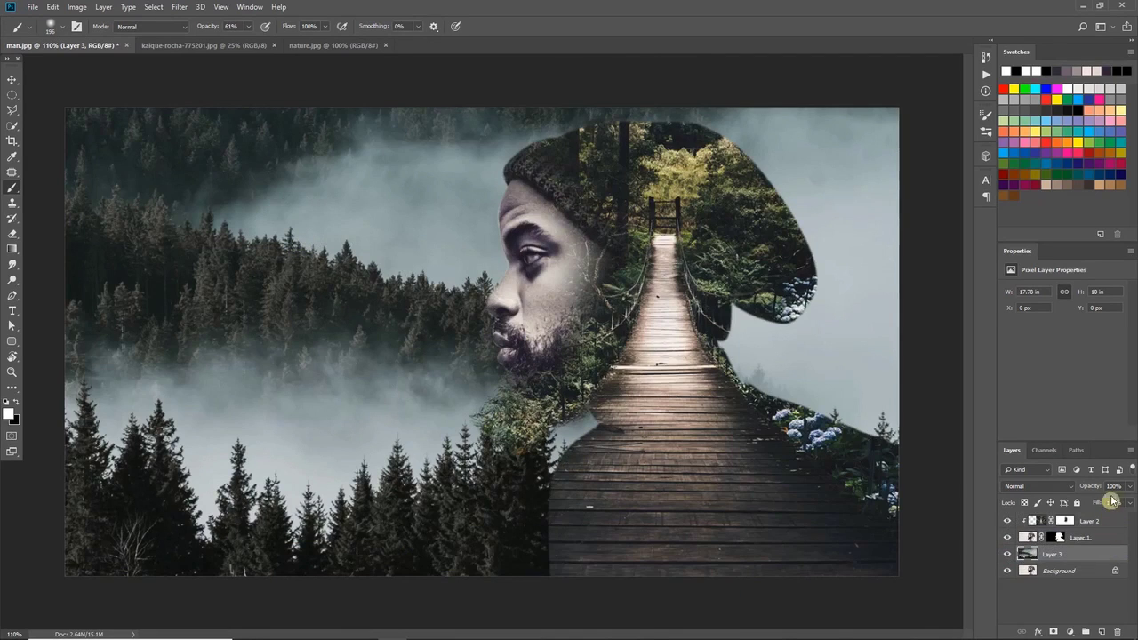
{"action": "left_click", "coordinate": [1115, 545]}
{"action": "type", "text": "20"}
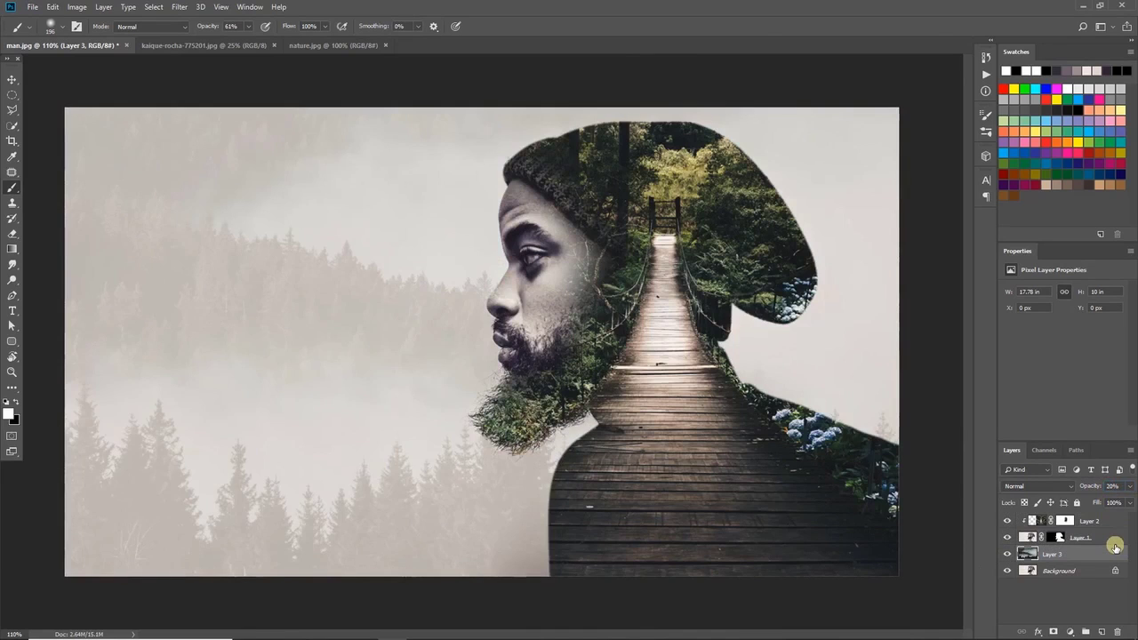
Step: Add a new layer beneath the foggy forest layer and fill it with white
{"action": "left_click", "coordinate": [1100, 632]}
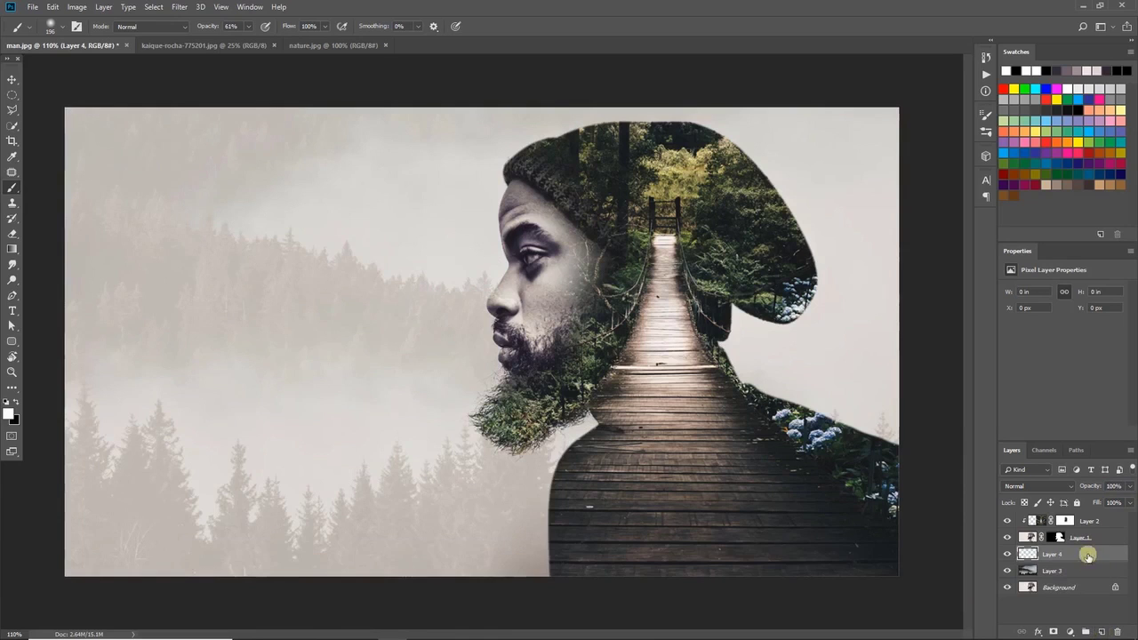
{"action": "left_click_drag", "start_coordinate": [1089, 558], "coordinate": [1091, 577]}
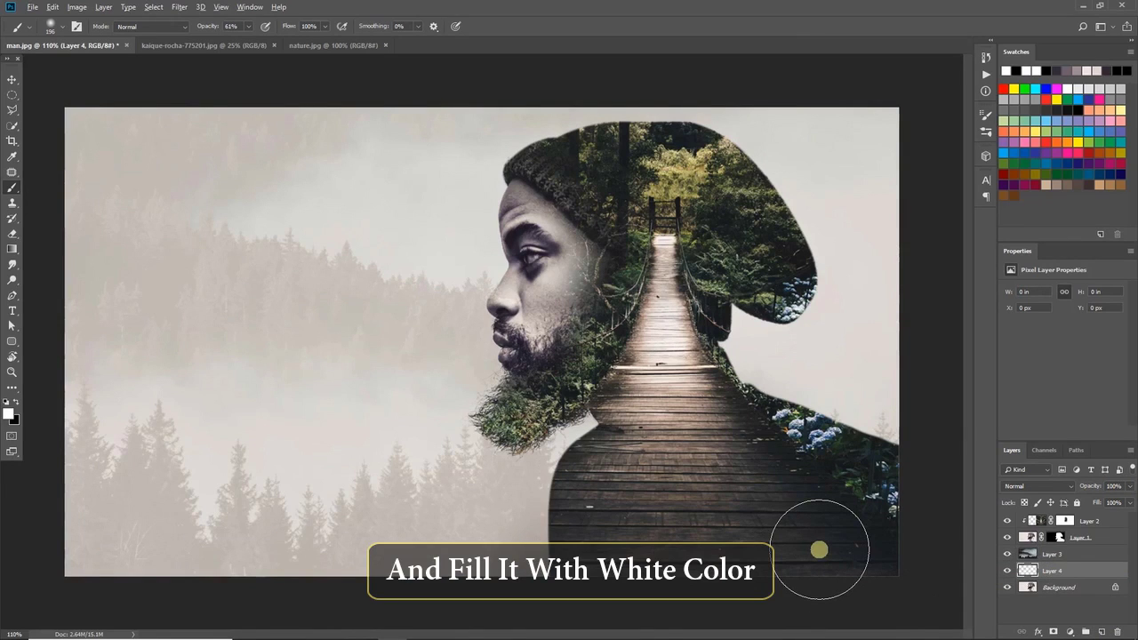
{"action": "key", "text": "alt+BackSpace"}
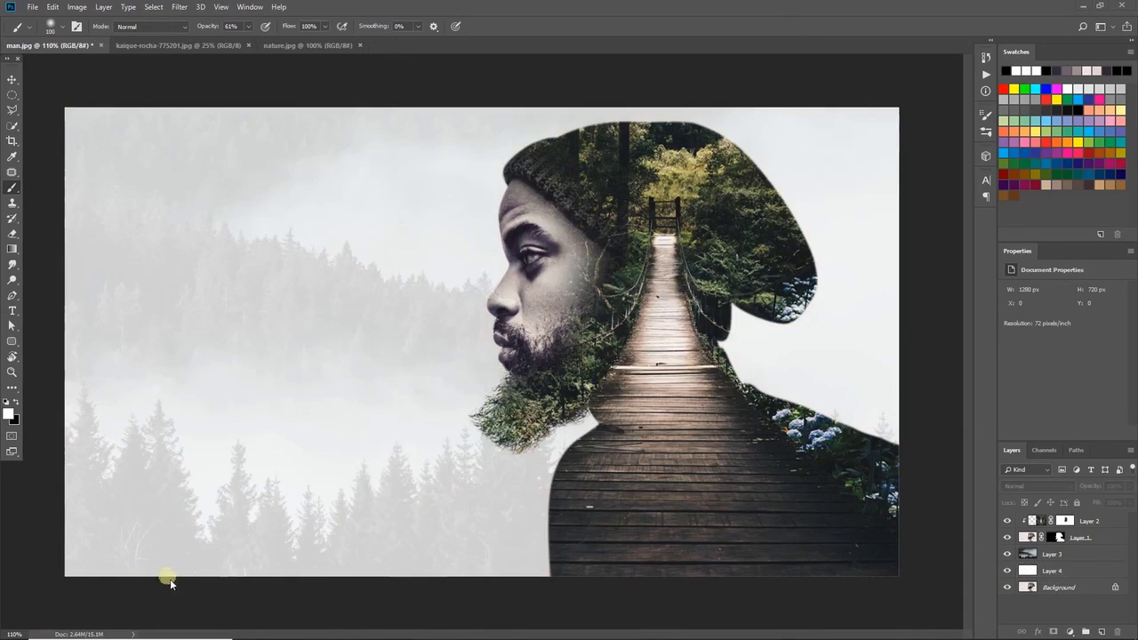
Step: Add the horizontal text "MEMORIES" in Bauhaus 93 on the empty area beside the man
{"action": "left_click", "coordinate": [13, 310]}
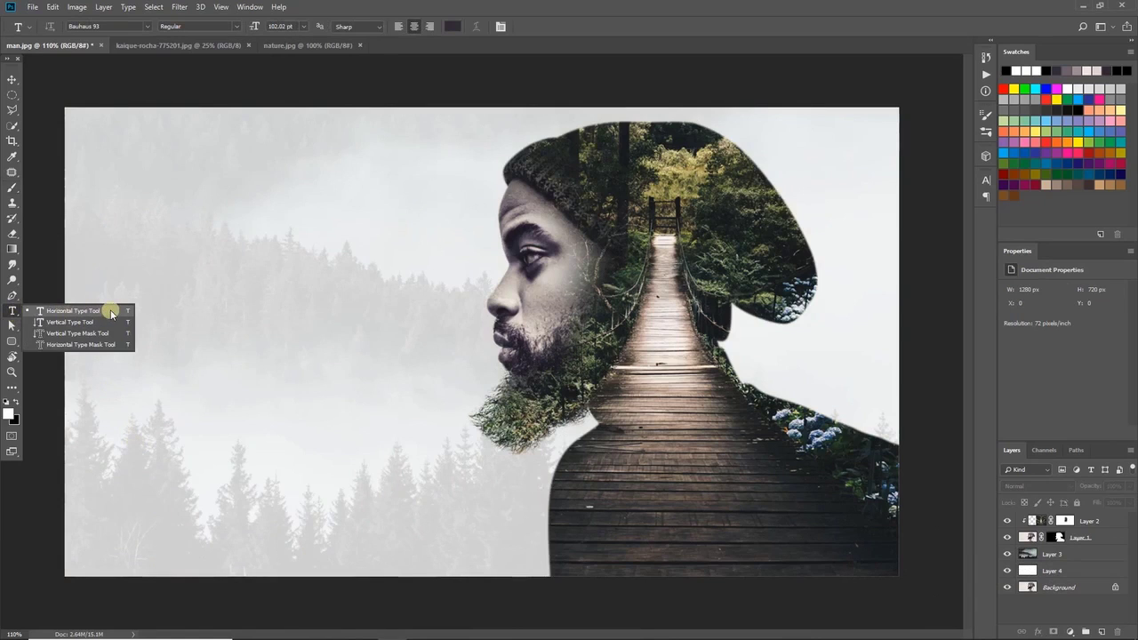
{"action": "left_click", "coordinate": [74, 310]}
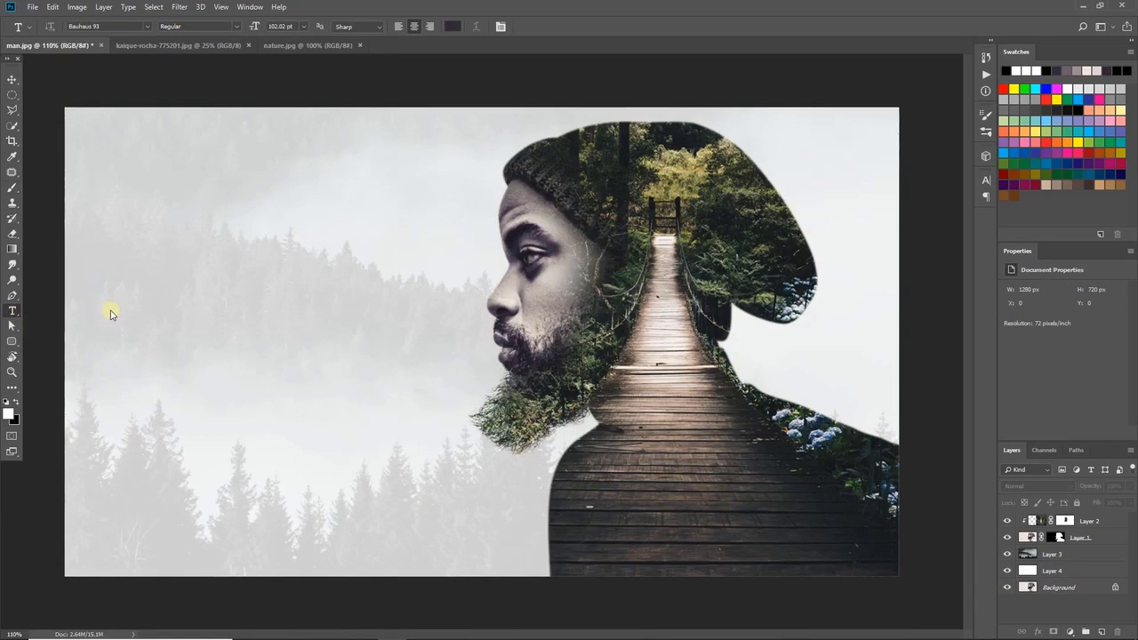
{"action": "left_click", "coordinate": [166, 400]}
{"action": "type", "text": "MEMORI"}
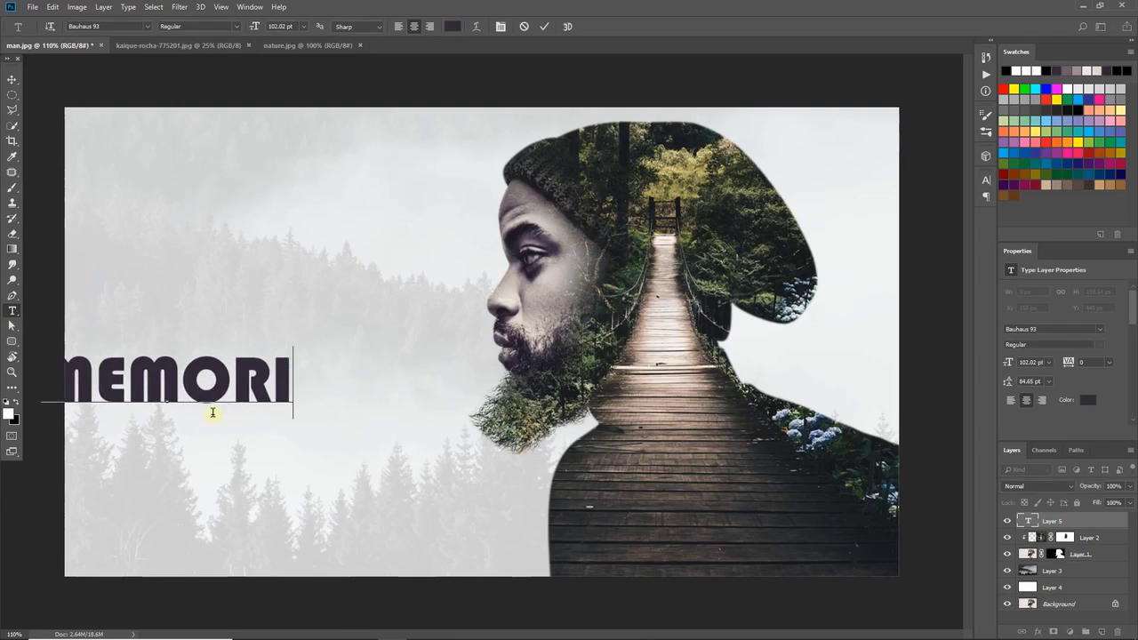
{"action": "type", "text": "ES"}
{"action": "key", "text": "ctrl+Return"}
Step: Move the MEMORIES text over the lower-left trees of the image and enlarge it to about 113 pt
{"action": "key", "text": "v"}
{"action": "left_click_drag", "start_coordinate": [234, 389], "coordinate": [327, 468]}
{"action": "key", "text": "ctrl+t"}
{"action": "left_click_drag", "start_coordinate": [418, 418], "coordinate": [436, 402]}
{"action": "key", "text": "Return"}
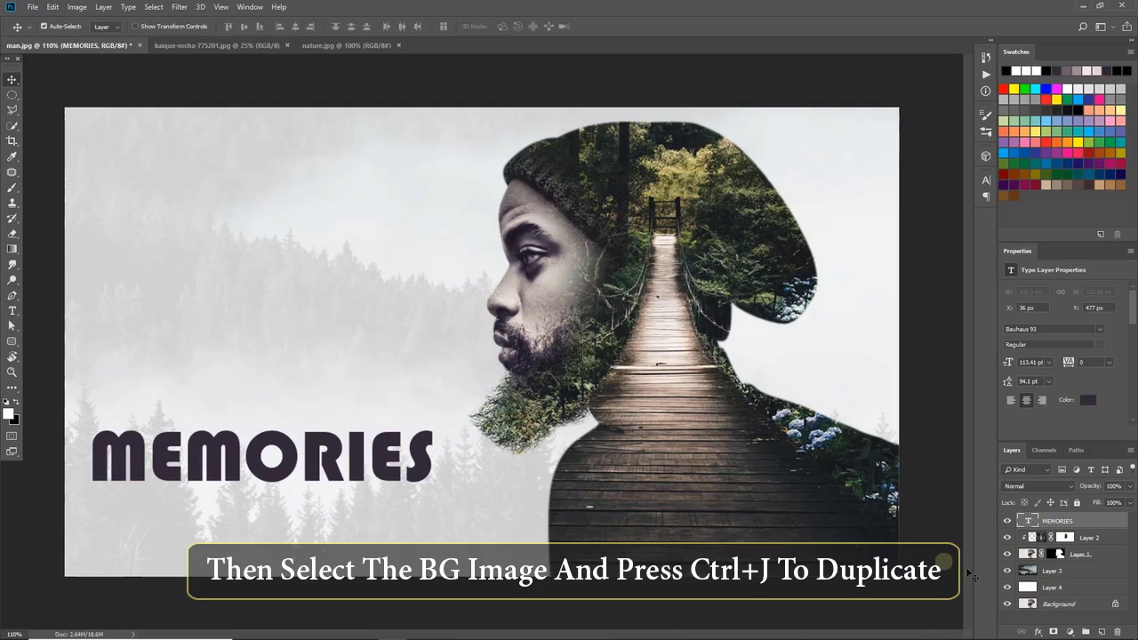
Step: Duplicate the foggy forest layer, Layer 3
{"action": "left_click", "coordinate": [1083, 570]}
{"action": "key", "text": "ctrl+j"}
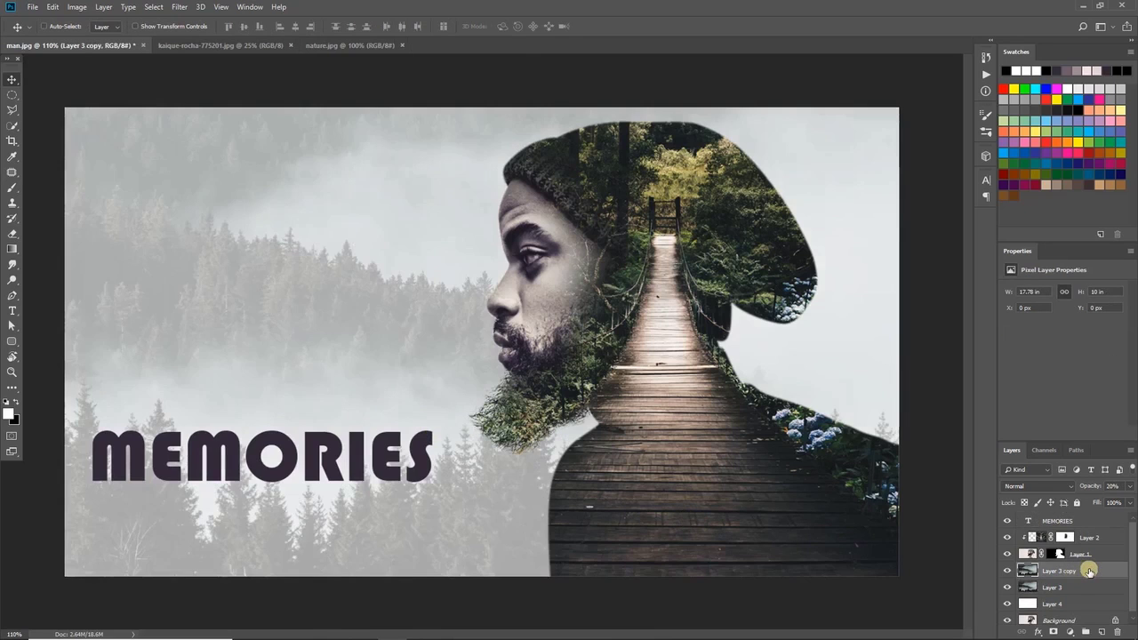
Step: Move Layer 3 copy above the MEMORIES text, raise its opacity to 99% and clip it to the text
{"action": "left_click_drag", "start_coordinate": [1088, 570], "coordinate": [1087, 516]}
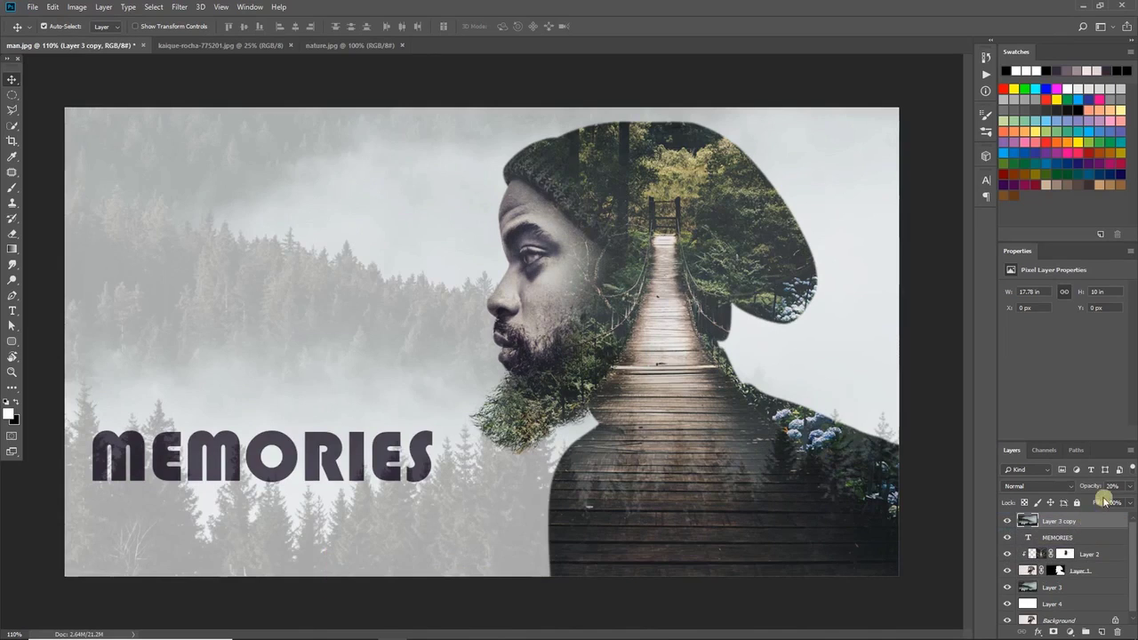
{"action": "left_click_drag", "start_coordinate": [1091, 487], "coordinate": [1134, 486]}
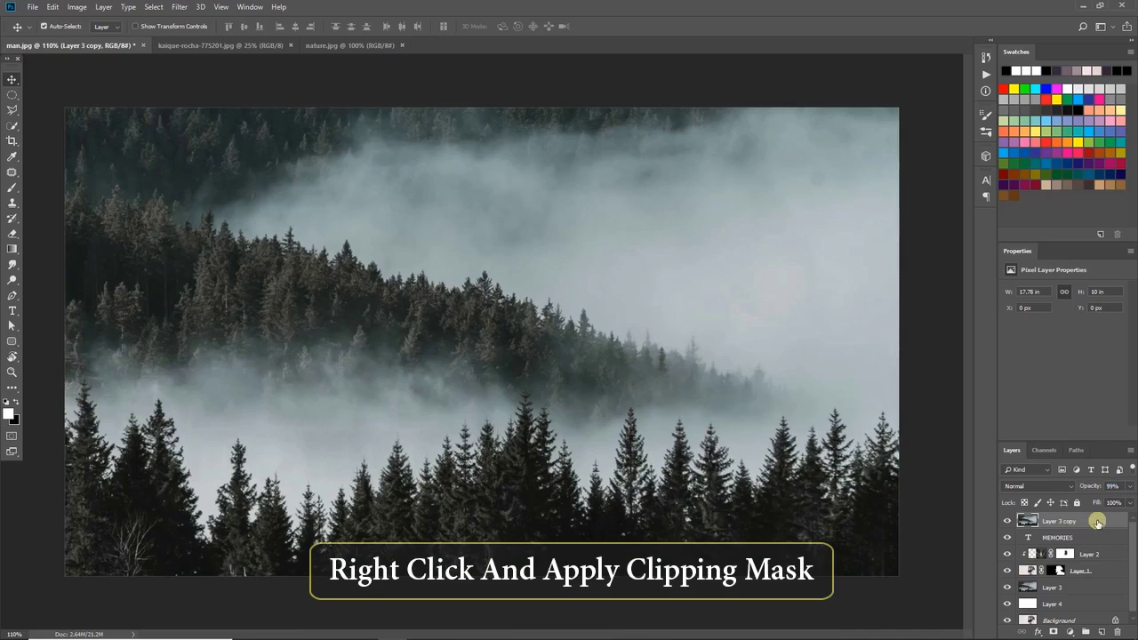
{"action": "right_click", "coordinate": [1098, 523]}
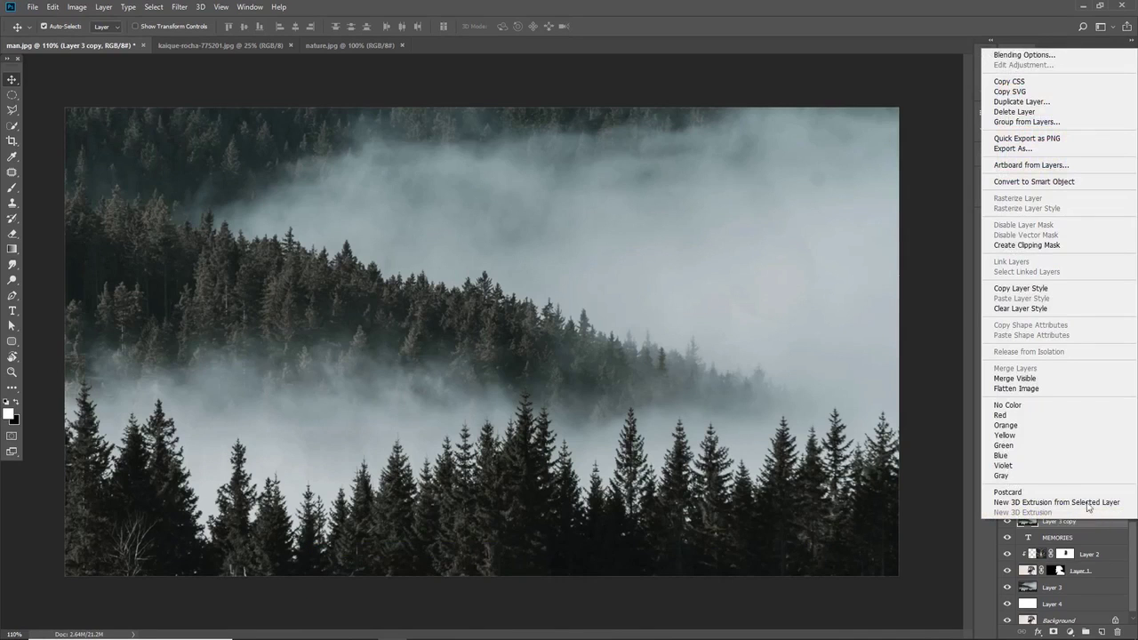
{"action": "left_click", "coordinate": [1089, 247]}
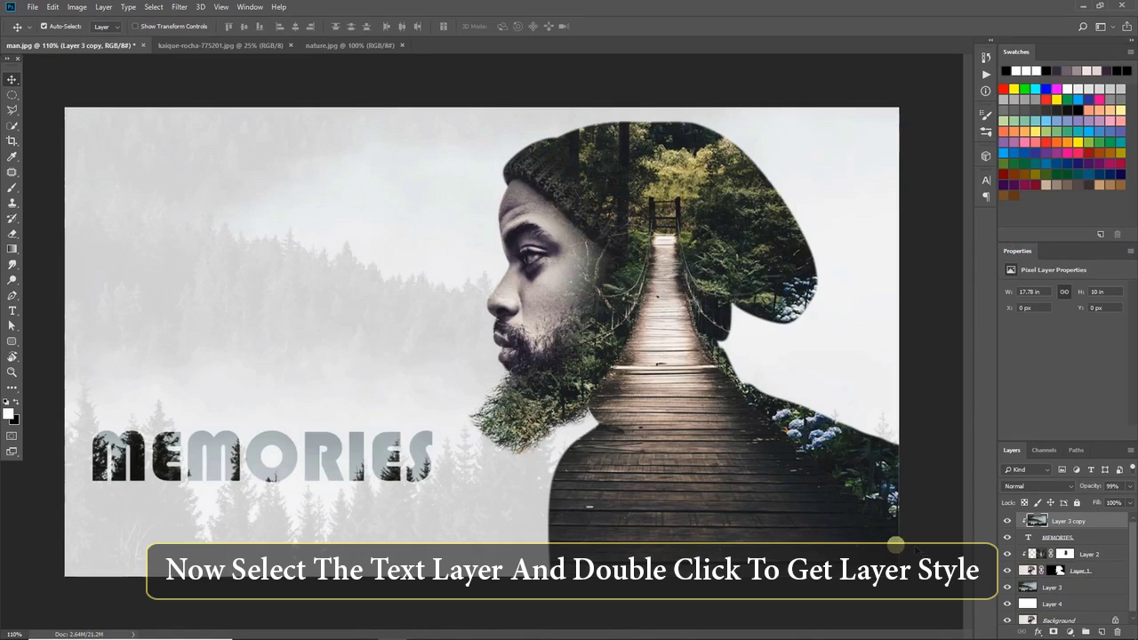
Step: Add a Multiply drop shadow to the MEMORIES text at 50% opacity and reduce its distance to 1 px
{"action": "left_click", "coordinate": [1101, 540]}
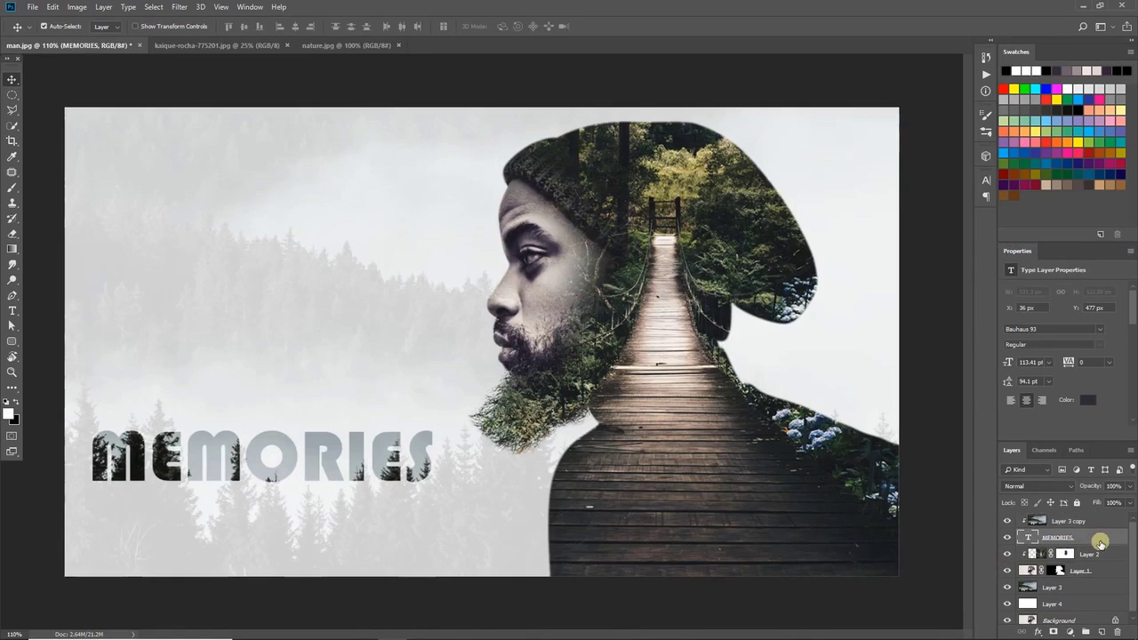
{"action": "double_click", "coordinate": [1100, 542]}
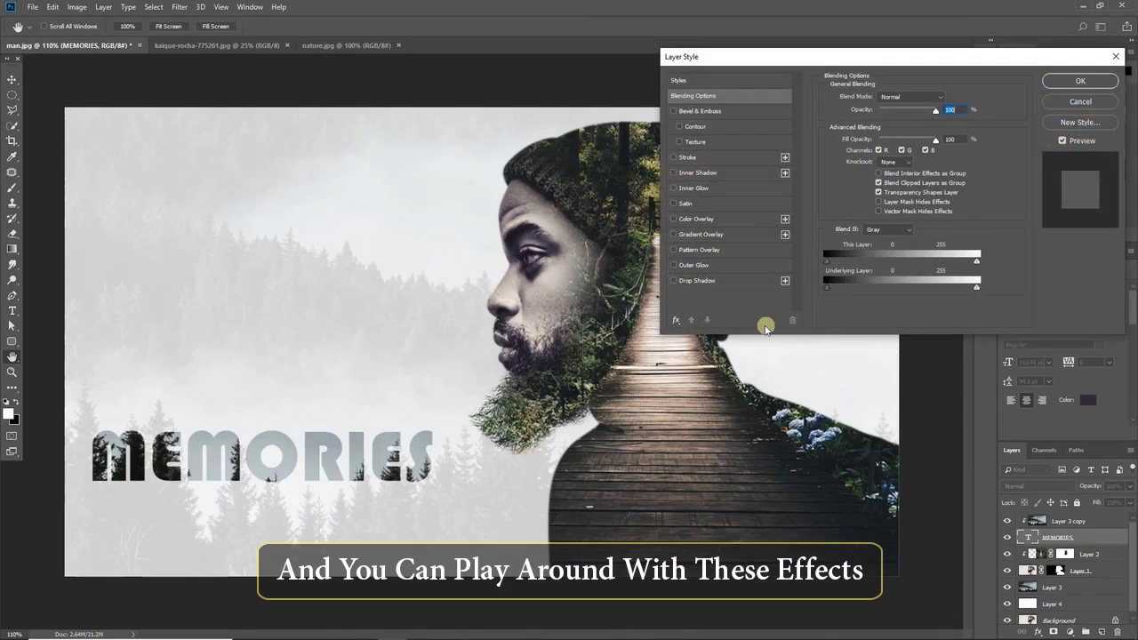
{"action": "left_click", "coordinate": [729, 281]}
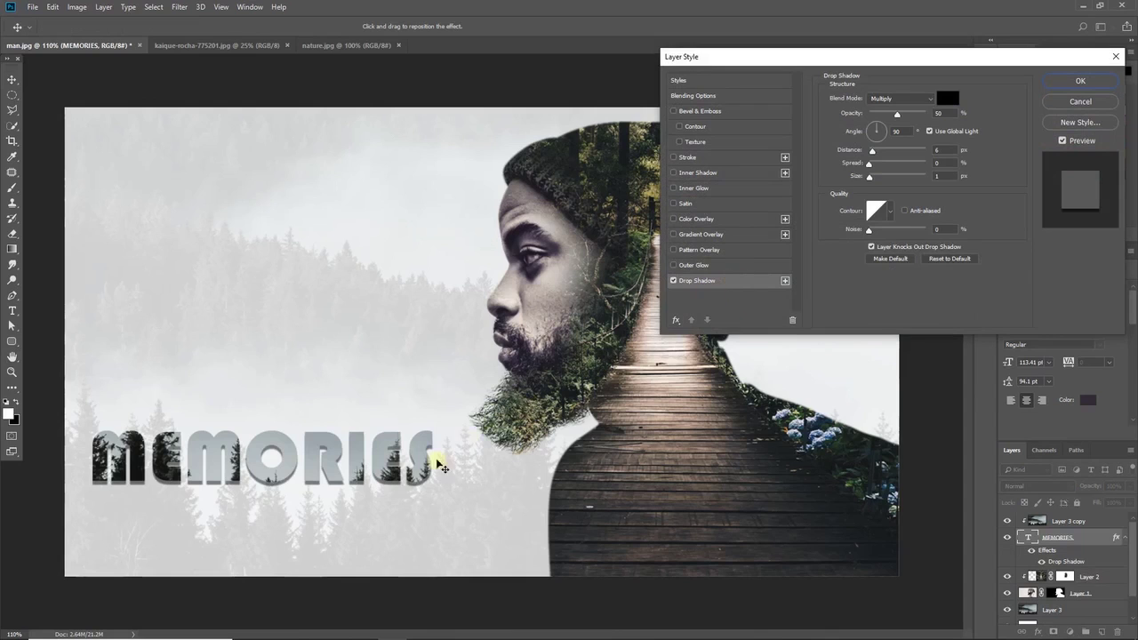
{"action": "mouse_move", "coordinate": [403, 491]}
{"action": "left_mouse_down"}
{"action": "mouse_move", "coordinate": [410, 468]}
{"action": "mouse_move", "coordinate": [404, 489]}
{"action": "left_mouse_up"}
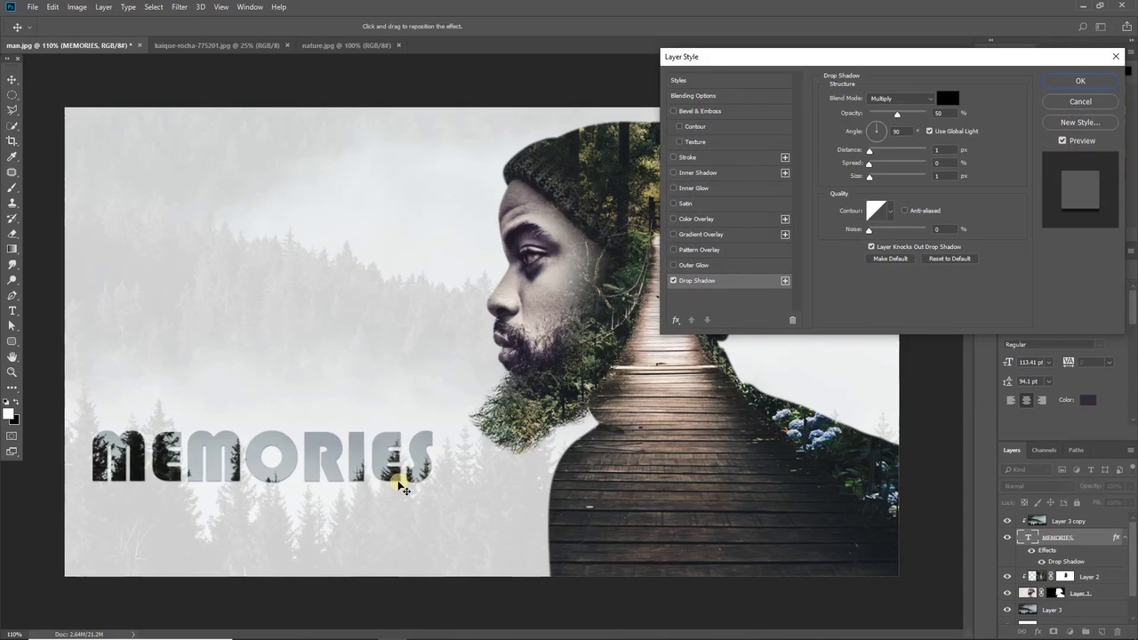
Step: Add a 2 px outside stroke in yellow fced44 to the MEMORIES text and apply the layer style
{"action": "left_click", "coordinate": [716, 159]}
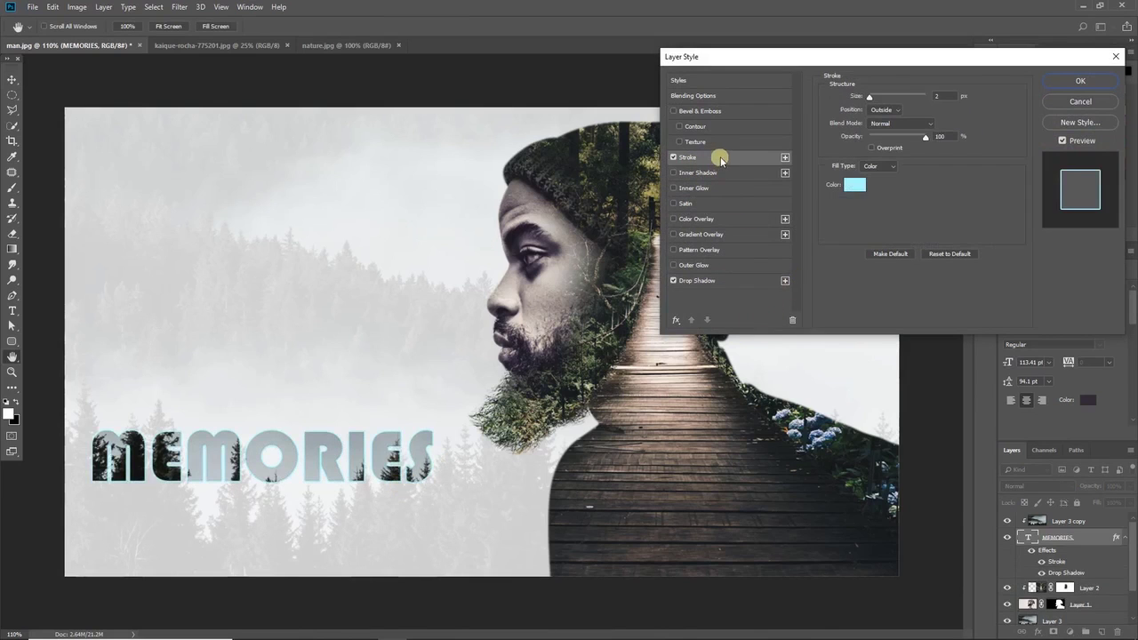
{"action": "left_click", "coordinate": [856, 189]}
{"action": "left_click_drag", "start_coordinate": [867, 189], "coordinate": [868, 224]}
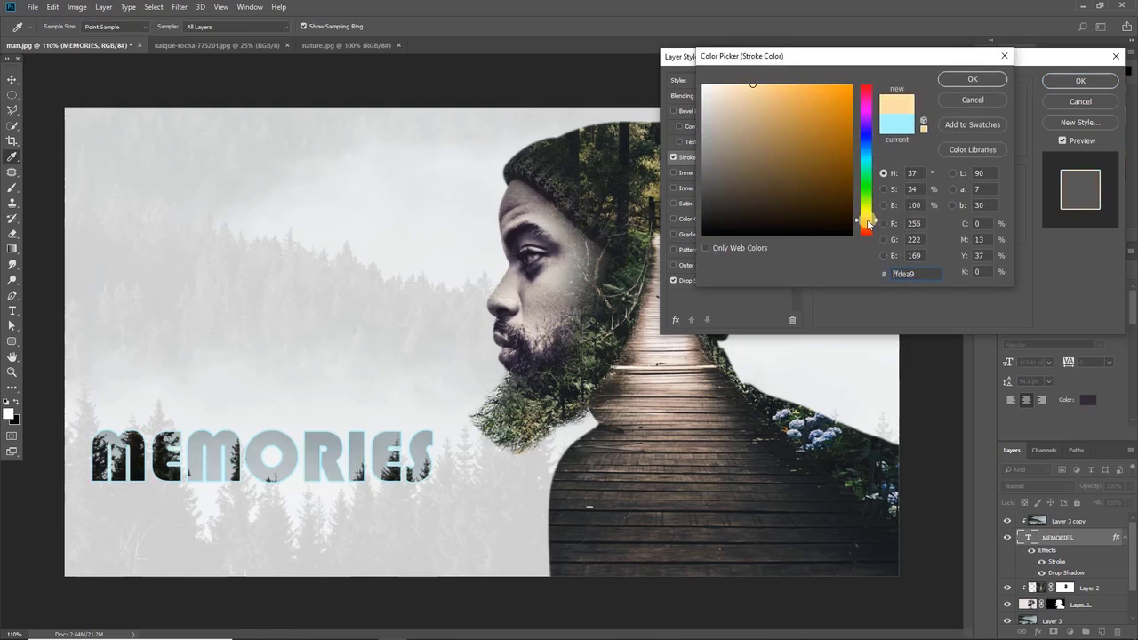
{"action": "left_click", "coordinate": [812, 86]}
{"action": "left_click_drag", "start_coordinate": [868, 221], "coordinate": [872, 216]}
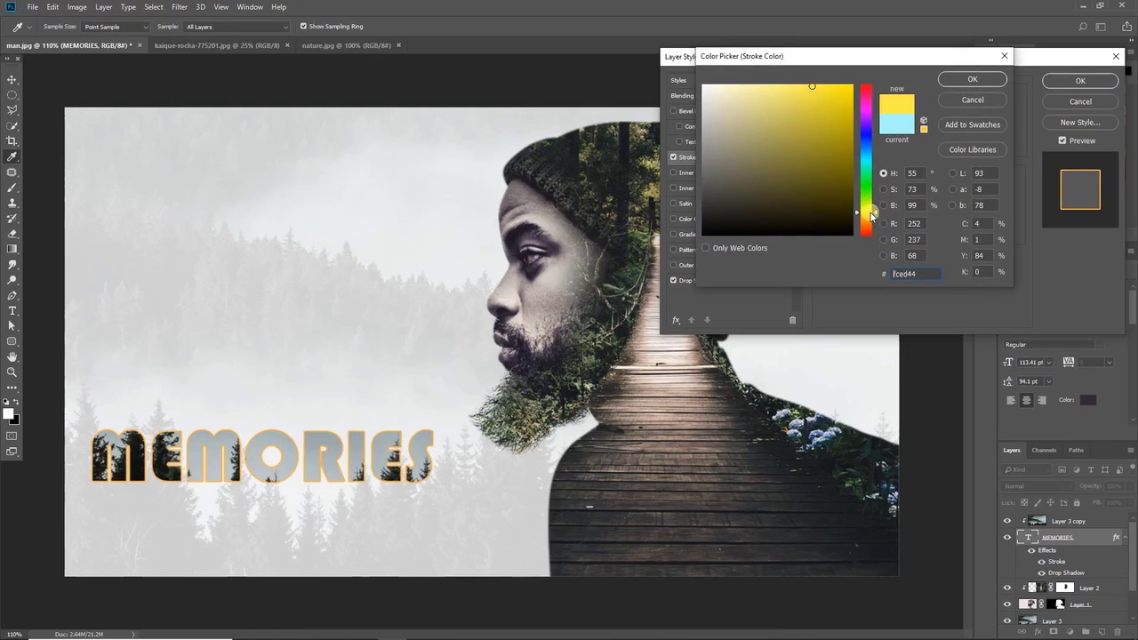
{"action": "left_click", "coordinate": [976, 80]}
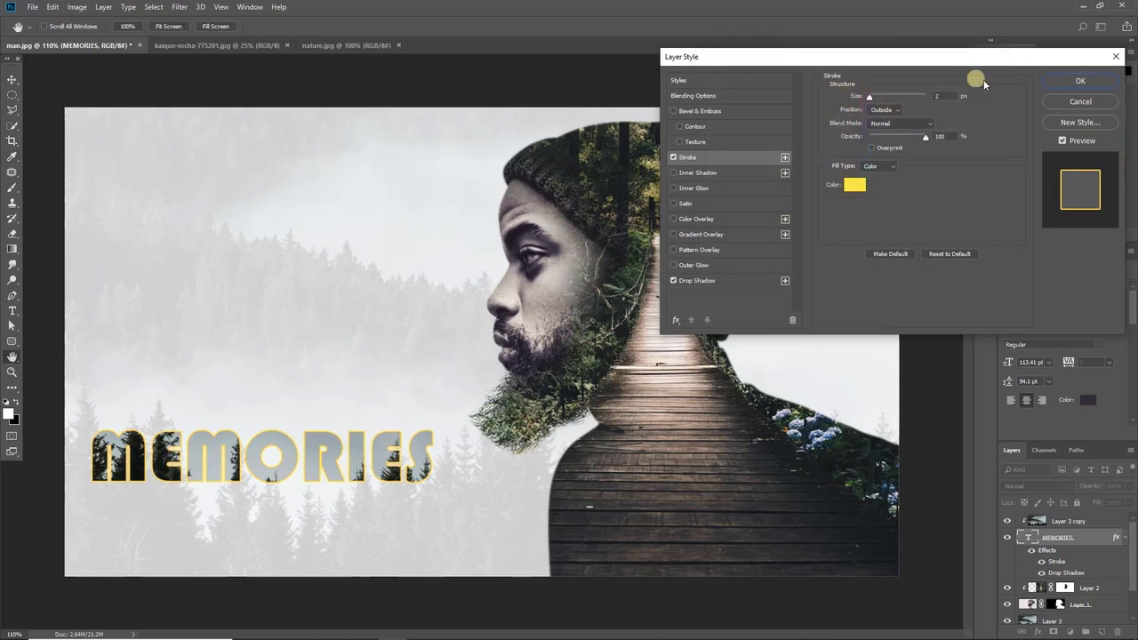
{"action": "left_click", "coordinate": [1081, 81]}
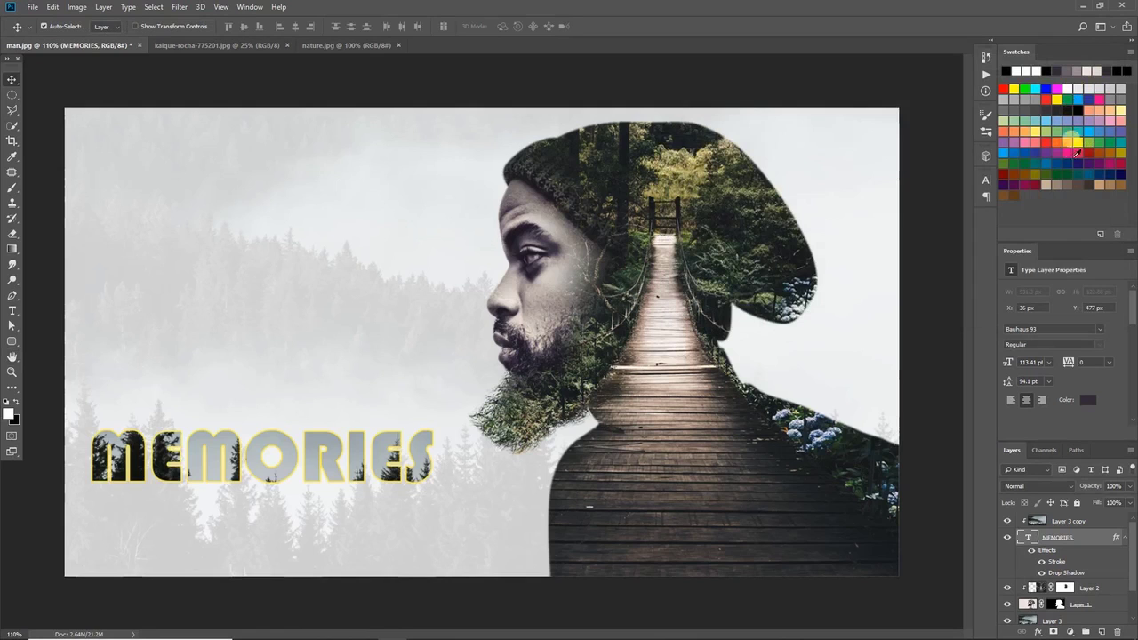
Step: Move the MEMORIES text lower over the trees and enlarge it to about 128 pt
{"action": "key", "text": "ctrl+t"}
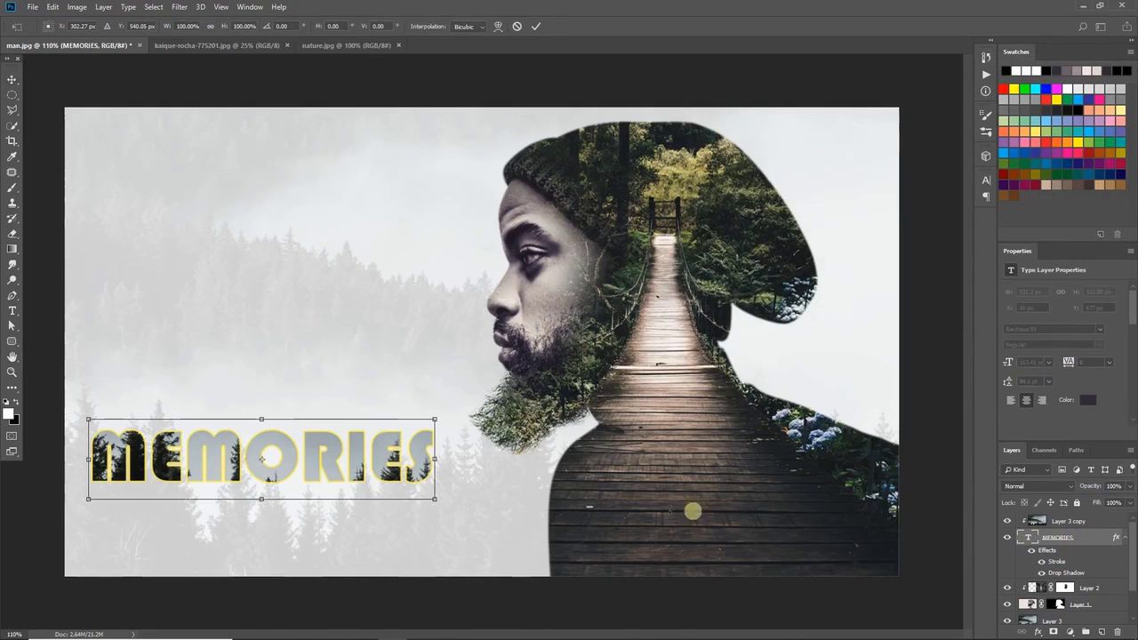
{"action": "left_click_drag", "start_coordinate": [391, 475], "coordinate": [387, 531]}
{"action": "left_click_drag", "start_coordinate": [428, 475], "coordinate": [471, 462]}
{"action": "left_click_drag", "start_coordinate": [426, 503], "coordinate": [432, 489]}
{"action": "key", "text": "Return"}
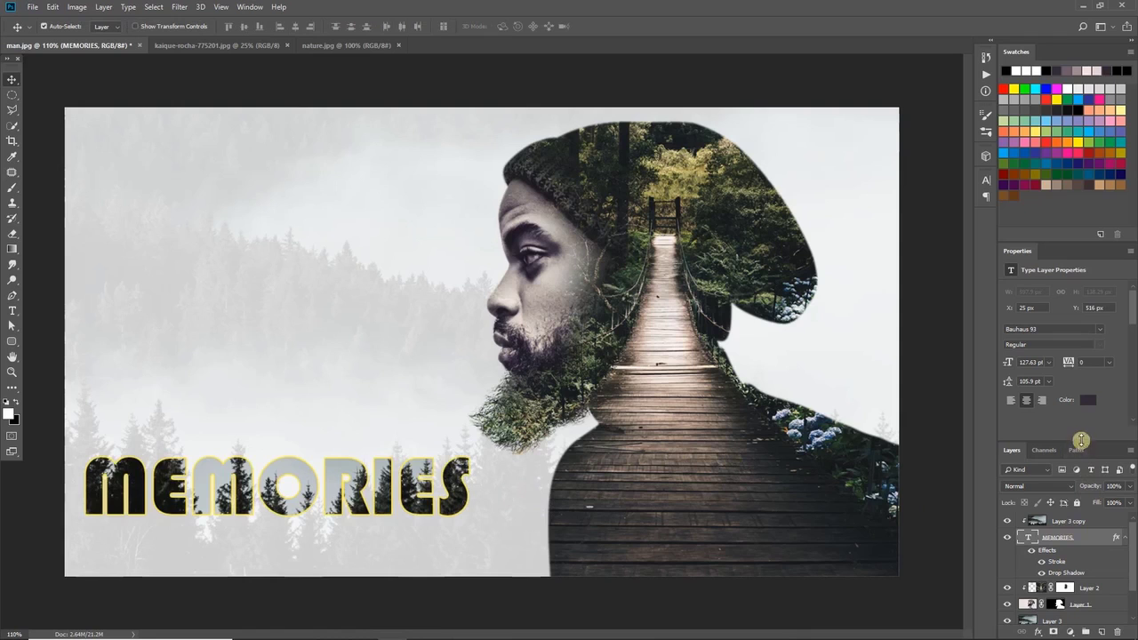
Step: Add a Color Balance adjustment above Layer 2, clip it to the layers below and shift its midtones slightly
{"action": "left_click_drag", "start_coordinate": [1081, 440], "coordinate": [1097, 323]}
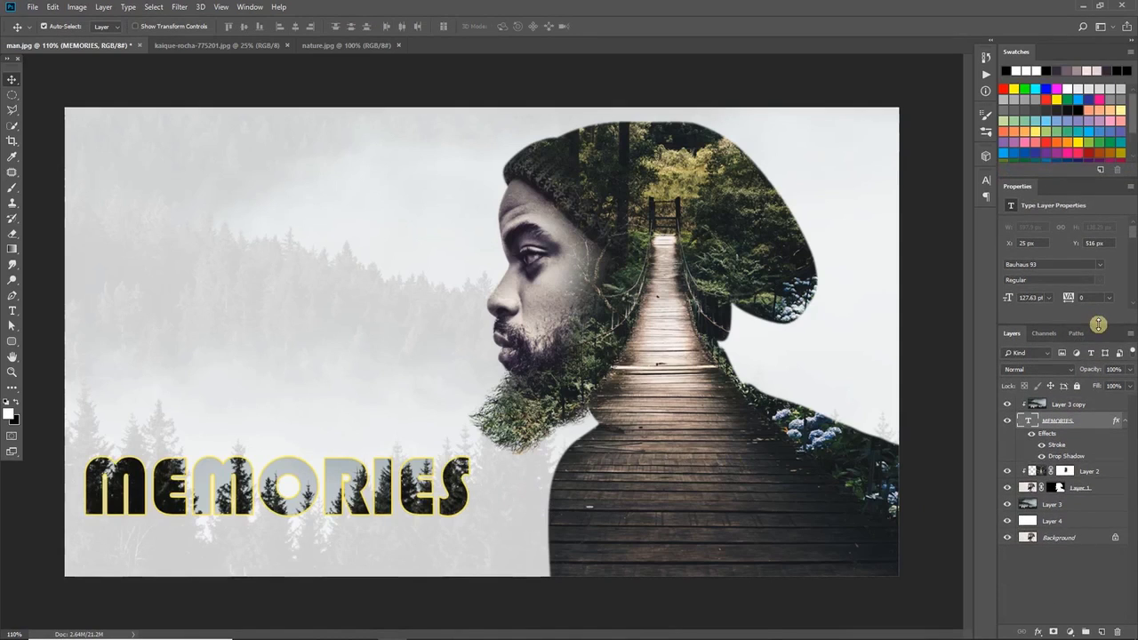
{"action": "left_click", "coordinate": [1114, 474]}
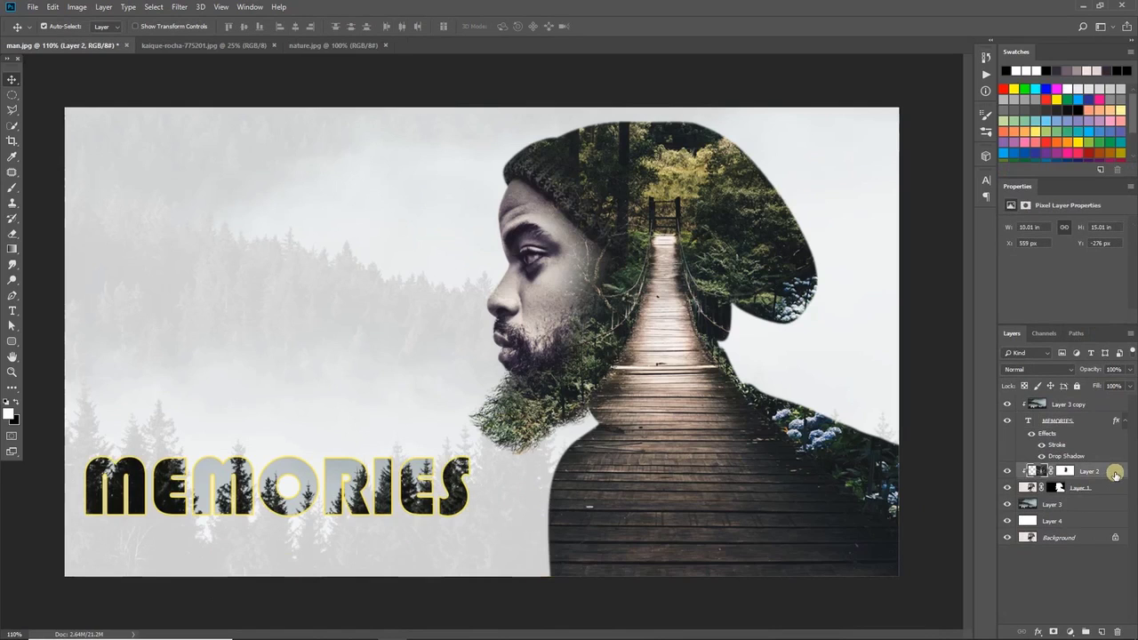
{"action": "left_click", "coordinate": [1071, 634]}
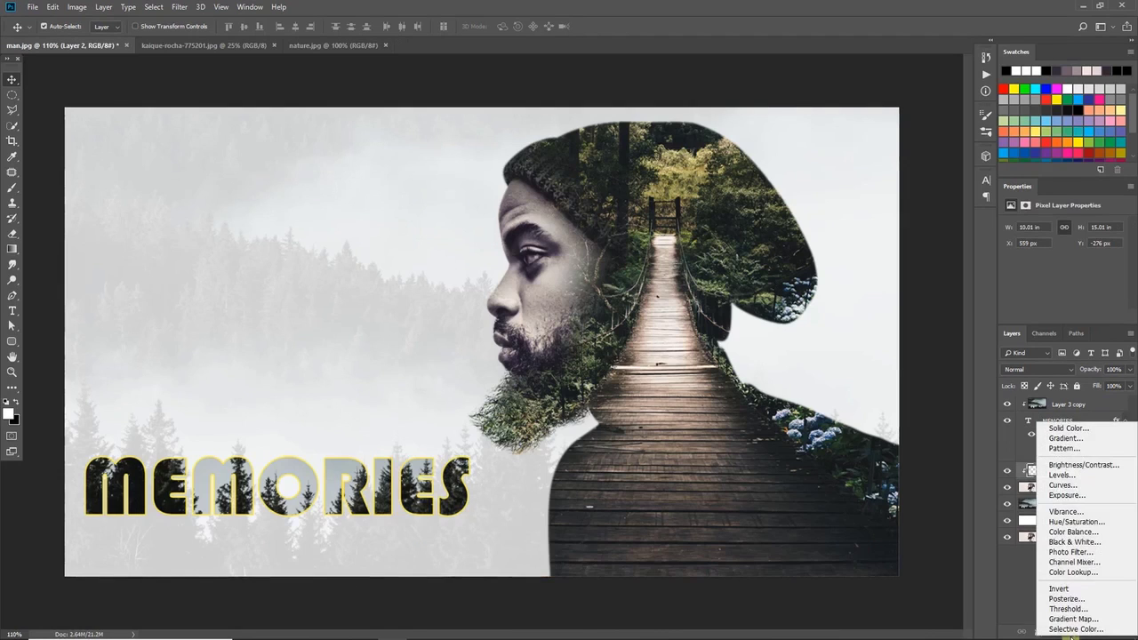
{"action": "left_click", "coordinate": [1118, 534]}
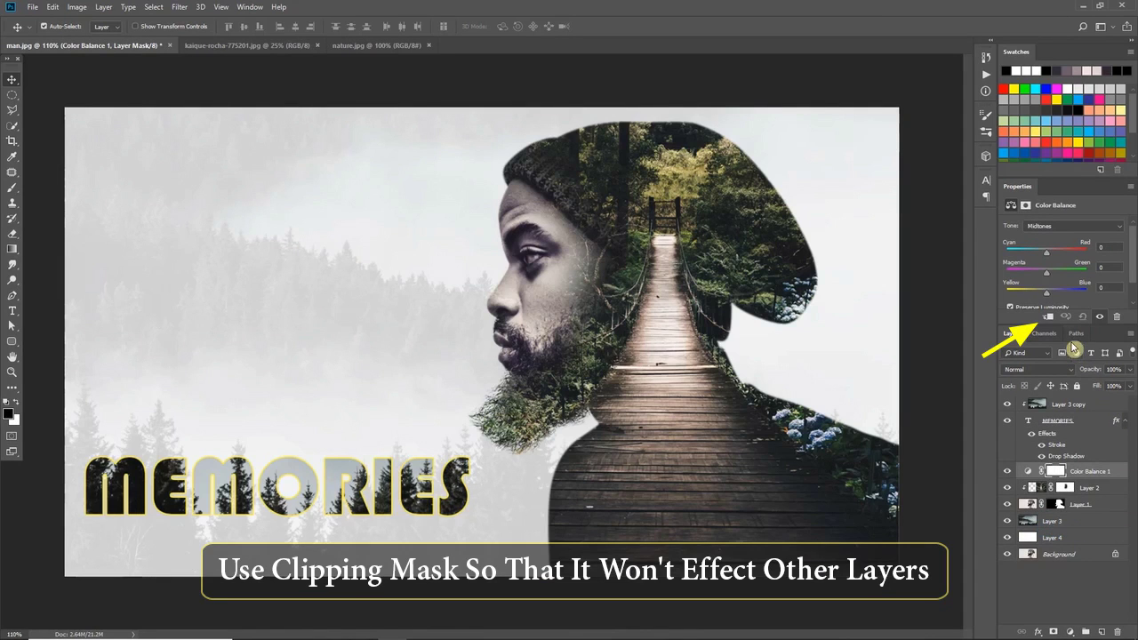
{"action": "left_click", "coordinate": [1049, 318]}
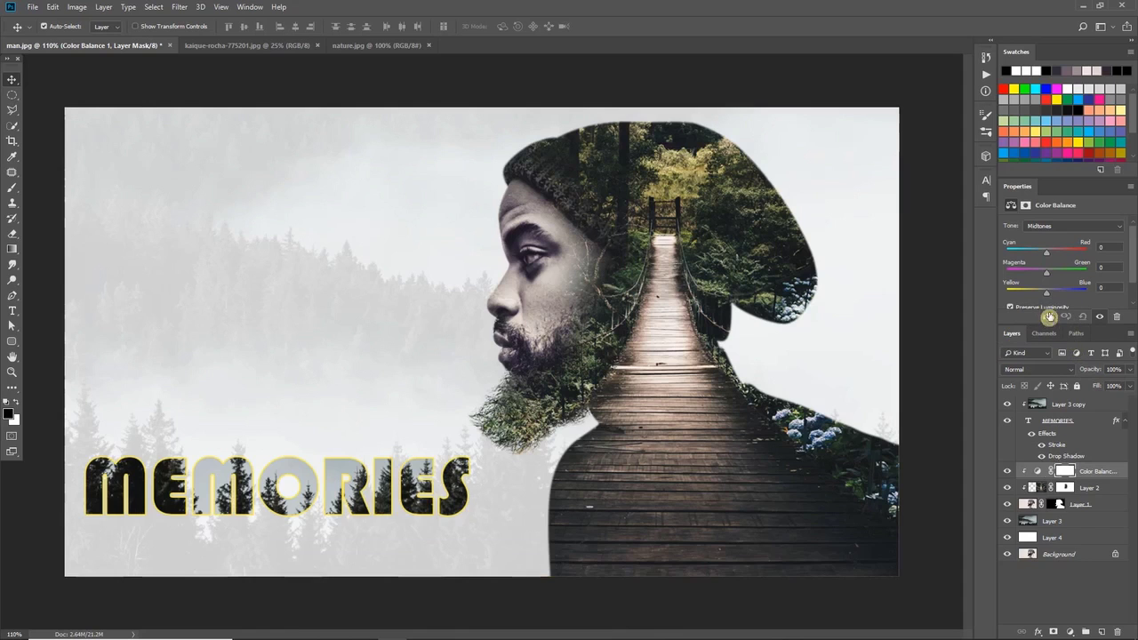
{"action": "left_click_drag", "start_coordinate": [1049, 294], "coordinate": [1060, 278]}
Step: Add a Levels adjustment clipped above Layer 3 copy and darken its midtones to 0.76
{"action": "left_click", "coordinate": [1097, 406]}
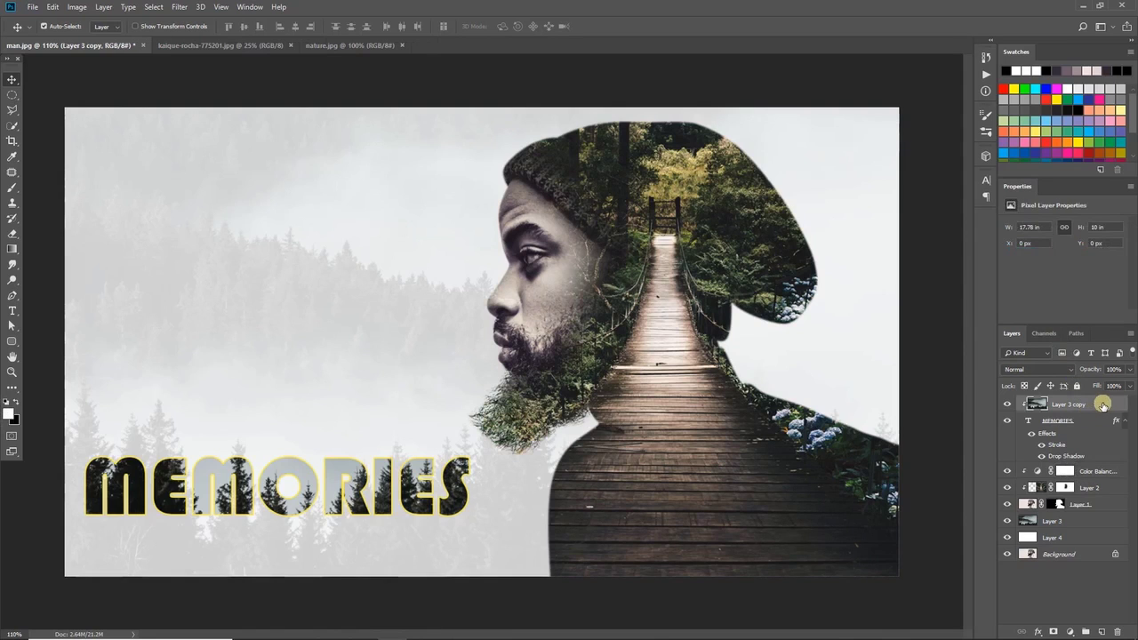
{"action": "left_click", "coordinate": [1070, 631]}
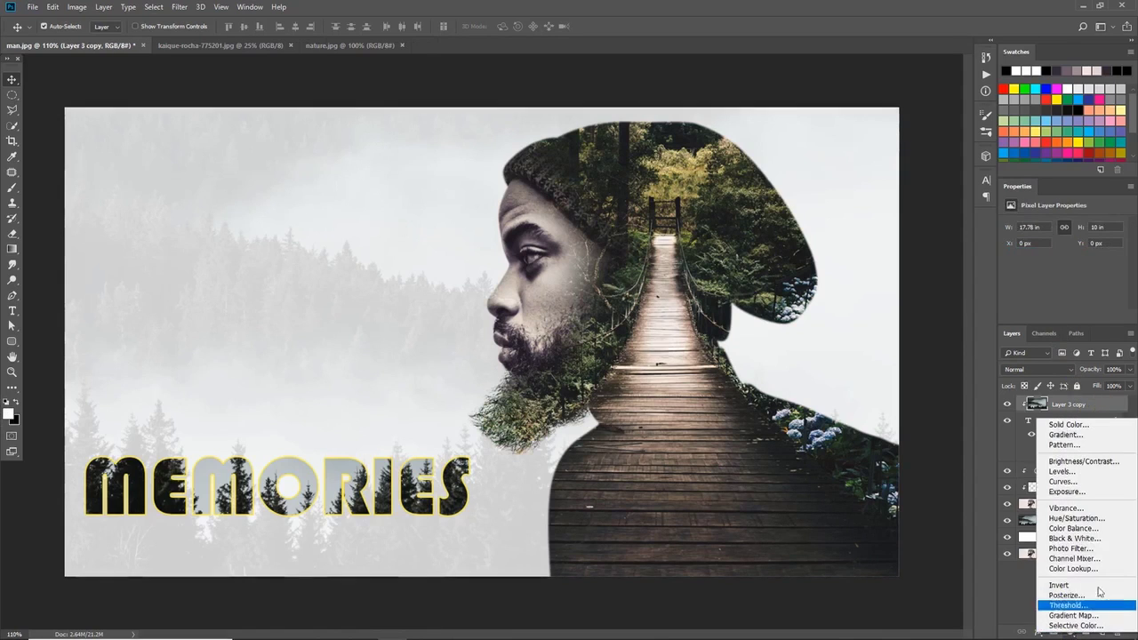
{"action": "left_click", "coordinate": [1104, 474]}
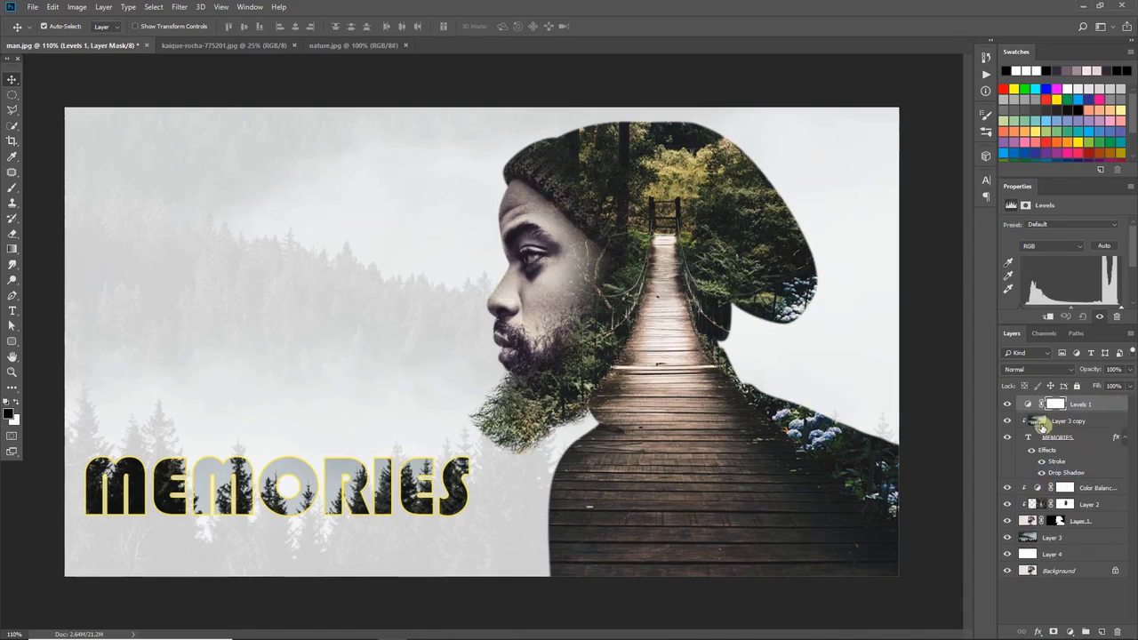
{"action": "left_click", "coordinate": [1049, 319]}
{"action": "left_click_drag", "start_coordinate": [1060, 326], "coordinate": [1061, 356]}
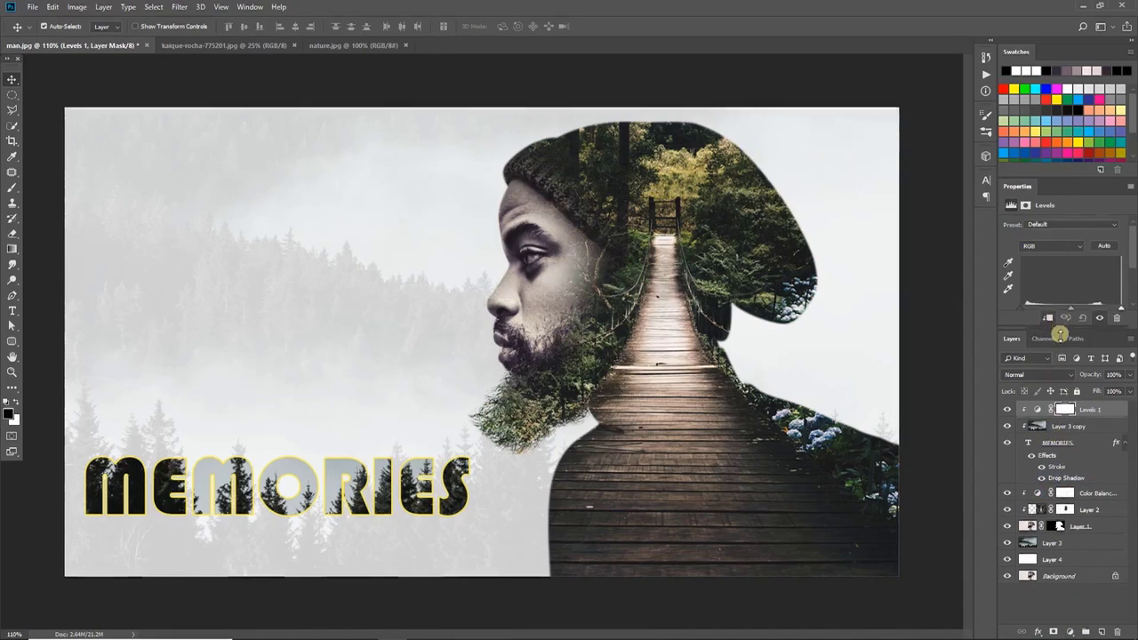
{"action": "left_click_drag", "start_coordinate": [1069, 309], "coordinate": [1122, 311]}
{"action": "mouse_move", "coordinate": [1020, 309]}
{"action": "left_mouse_down"}
{"action": "mouse_move", "coordinate": [1038, 311]}
{"action": "mouse_move", "coordinate": [1024, 316]}
{"action": "left_mouse_up"}
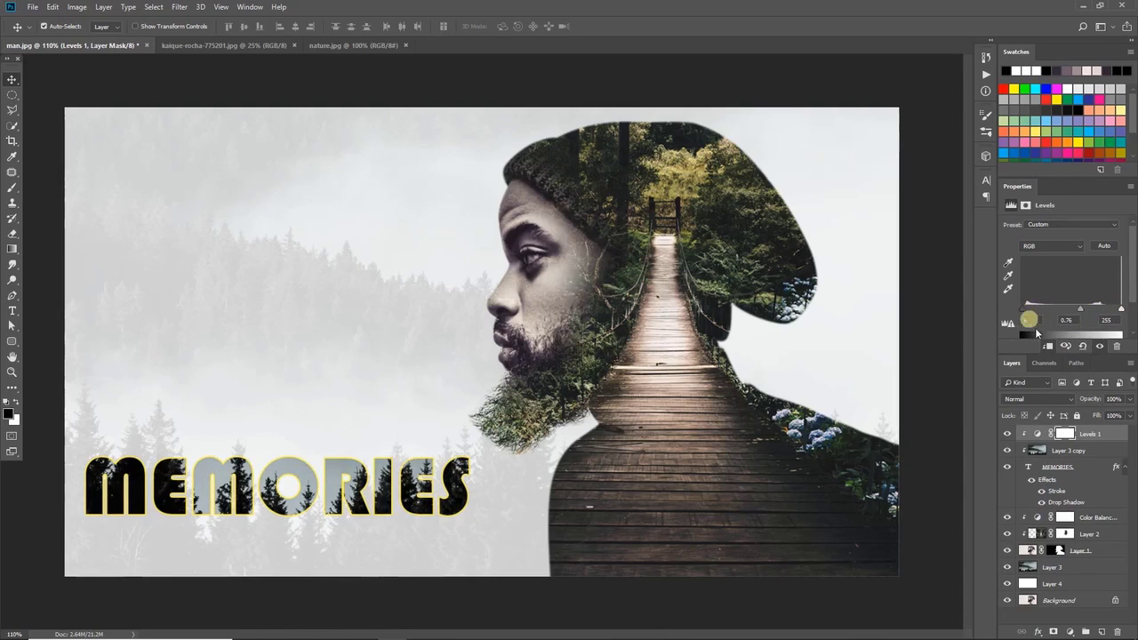
Step: Move the MEMORIES text slightly down and left, to about X 16 px, Y 540 px
{"action": "left_click", "coordinate": [1097, 465]}
{"action": "key", "text": "ctrl+t"}
{"action": "mouse_move", "coordinate": [408, 485]}
{"action": "left_mouse_down"}
{"action": "mouse_move", "coordinate": [415, 503]}
{"action": "mouse_move", "coordinate": [423, 198]}
{"action": "mouse_move", "coordinate": [395, 330]}
{"action": "mouse_move", "coordinate": [392, 496]}
{"action": "mouse_move", "coordinate": [405, 525]}
{"action": "mouse_move", "coordinate": [404, 481]}
{"action": "mouse_move", "coordinate": [405, 506]}
{"action": "left_mouse_up"}
{"action": "key", "text": "Return"}
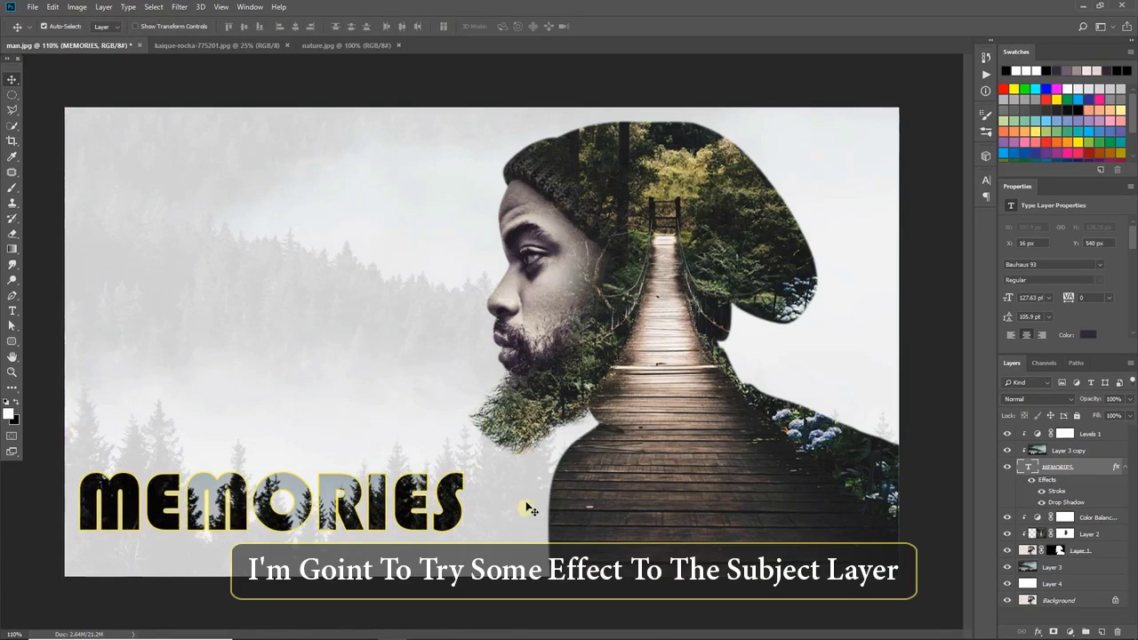
Step: Target Layer 1's mask and choose the 60 px scratchy-strokes brush for the Brush tool
{"action": "left_click", "coordinate": [1061, 551]}
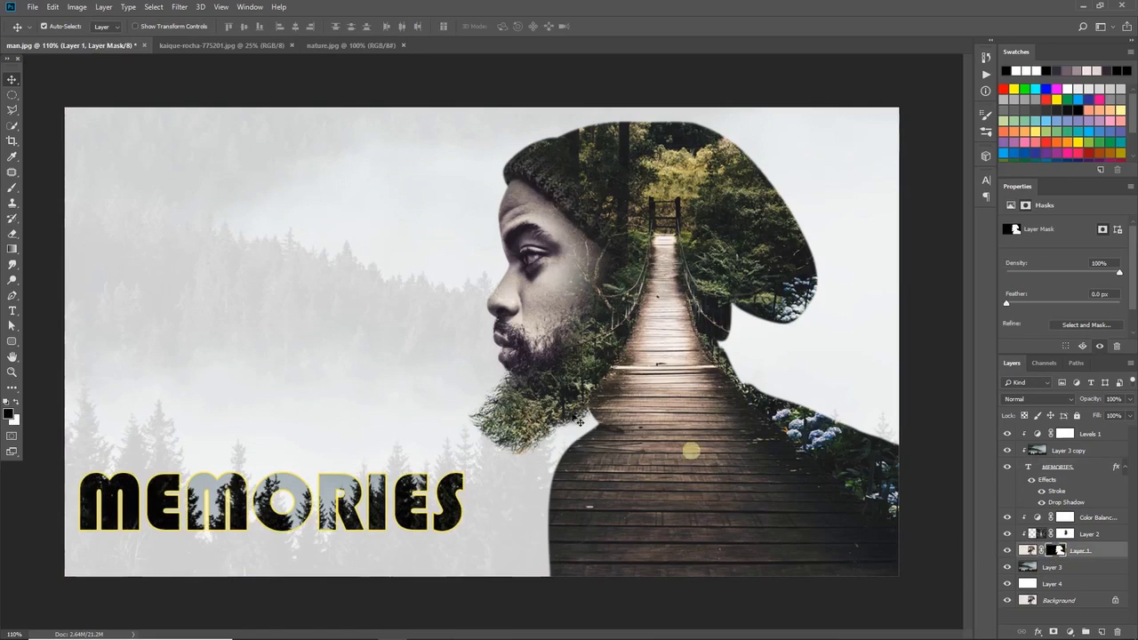
{"action": "left_click", "coordinate": [12, 188]}
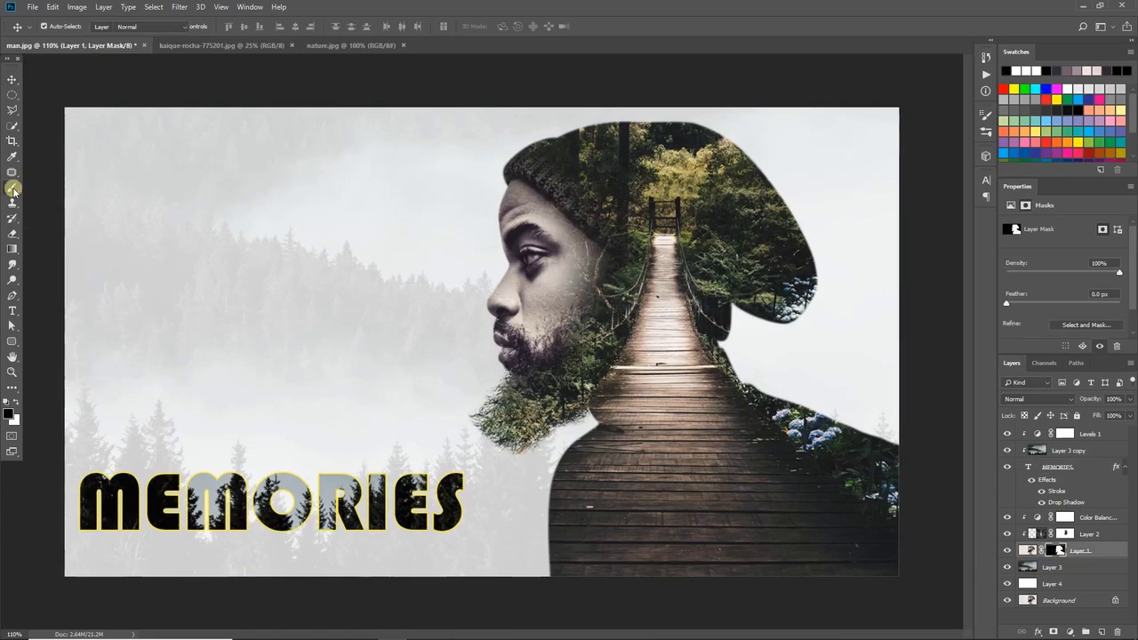
{"action": "left_click", "coordinate": [78, 194]}
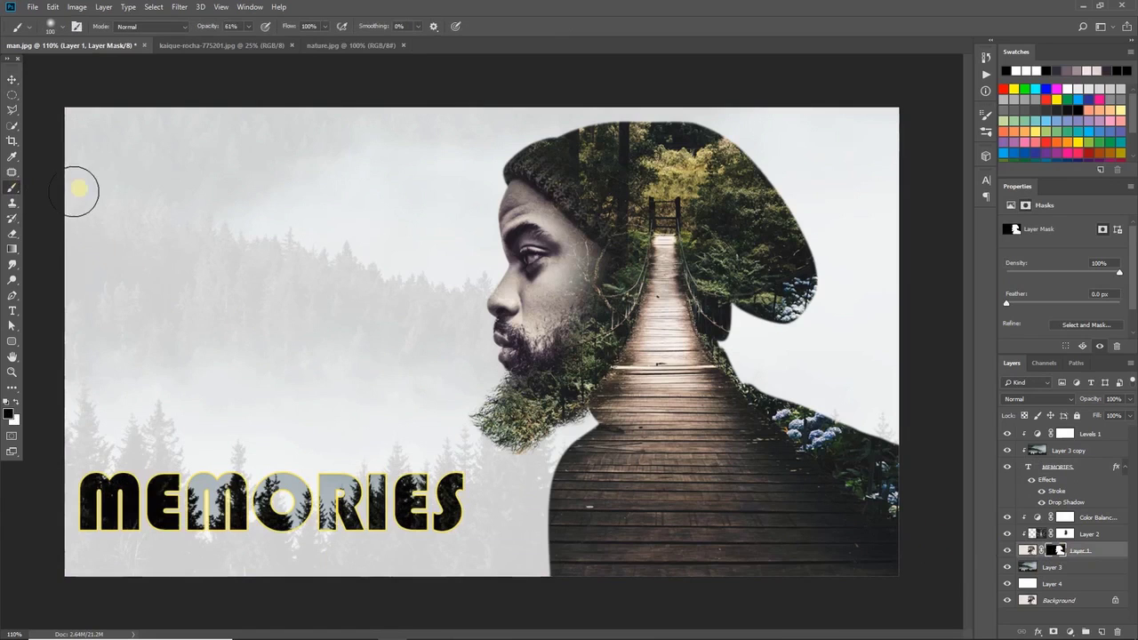
{"action": "left_click", "coordinate": [986, 133]}
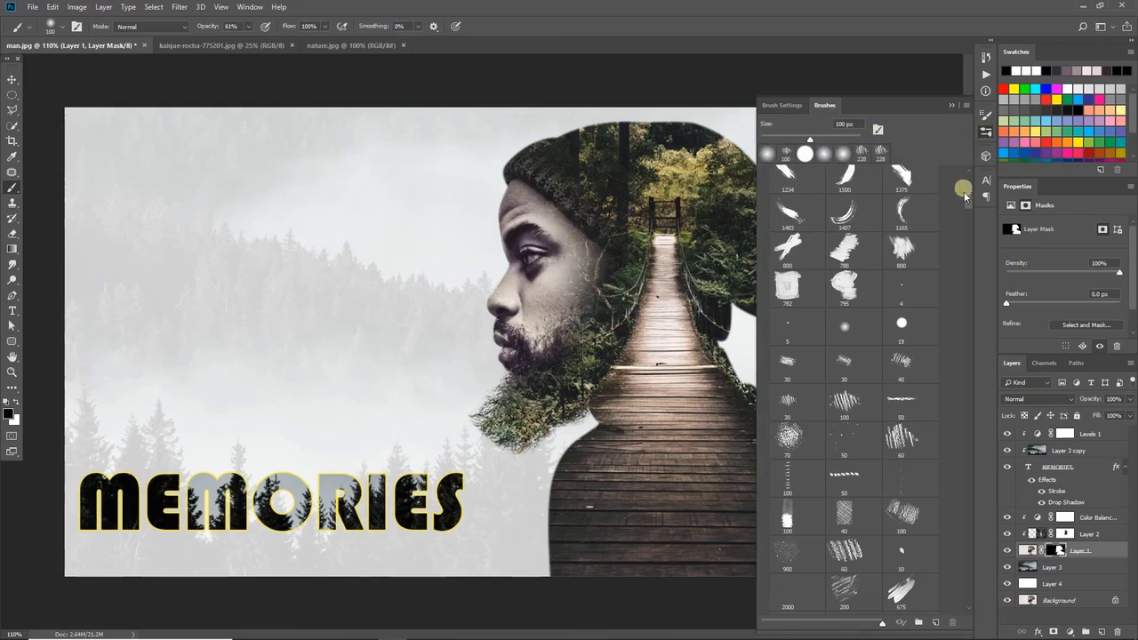
{"action": "scroll", "coordinate": [969, 204], "scroll_direction": "down", "scroll_amount": 3}
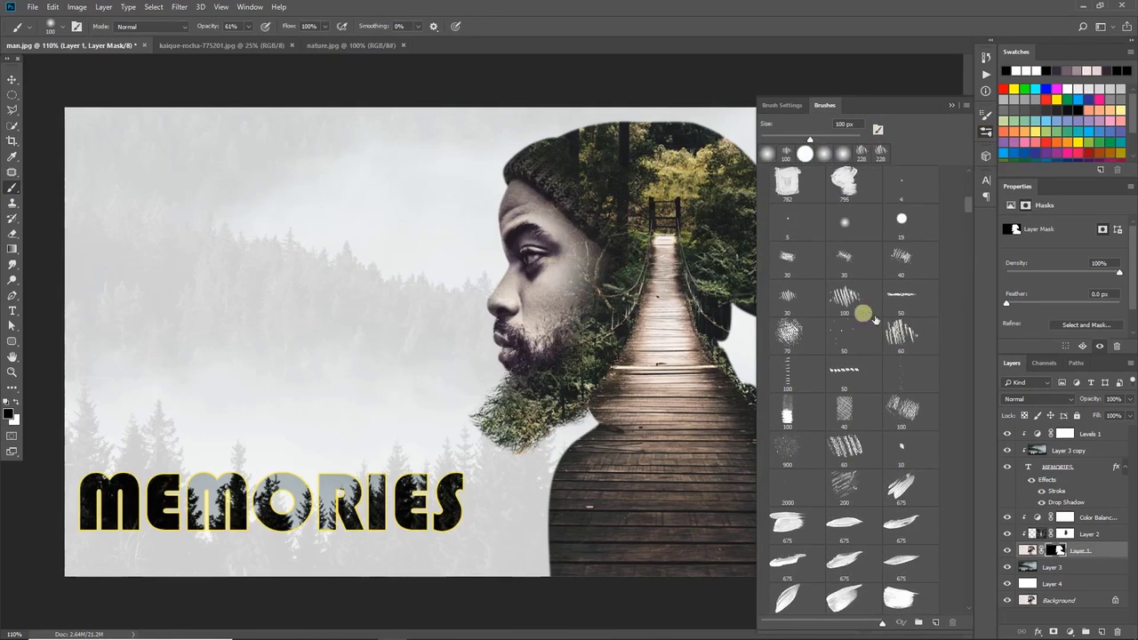
{"action": "left_click", "coordinate": [901, 334]}
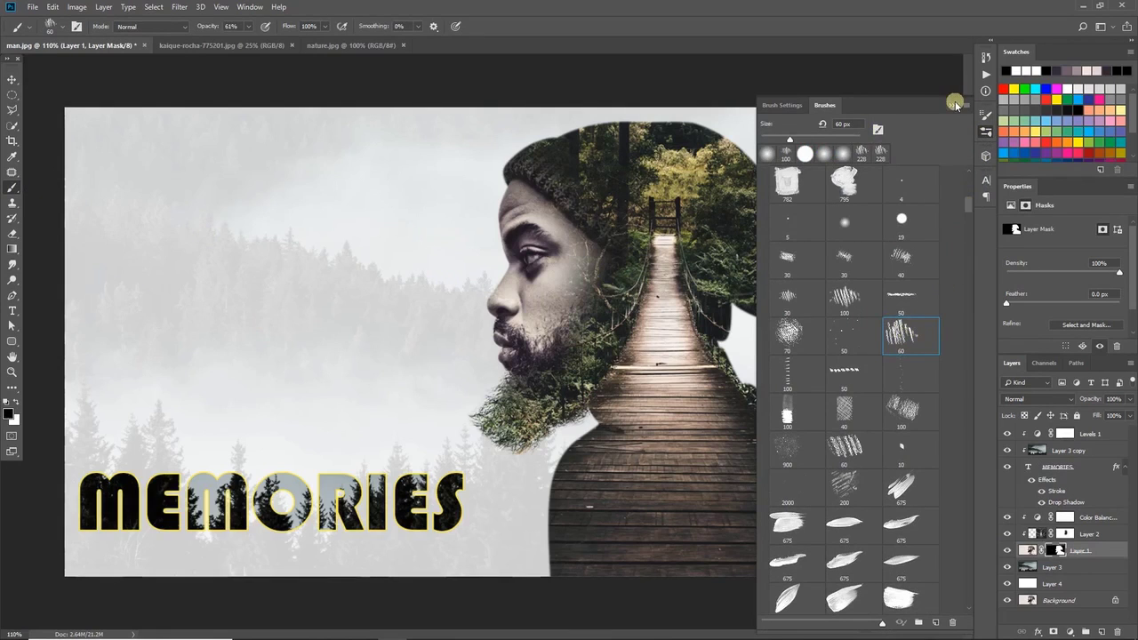
{"action": "left_click", "coordinate": [954, 105]}
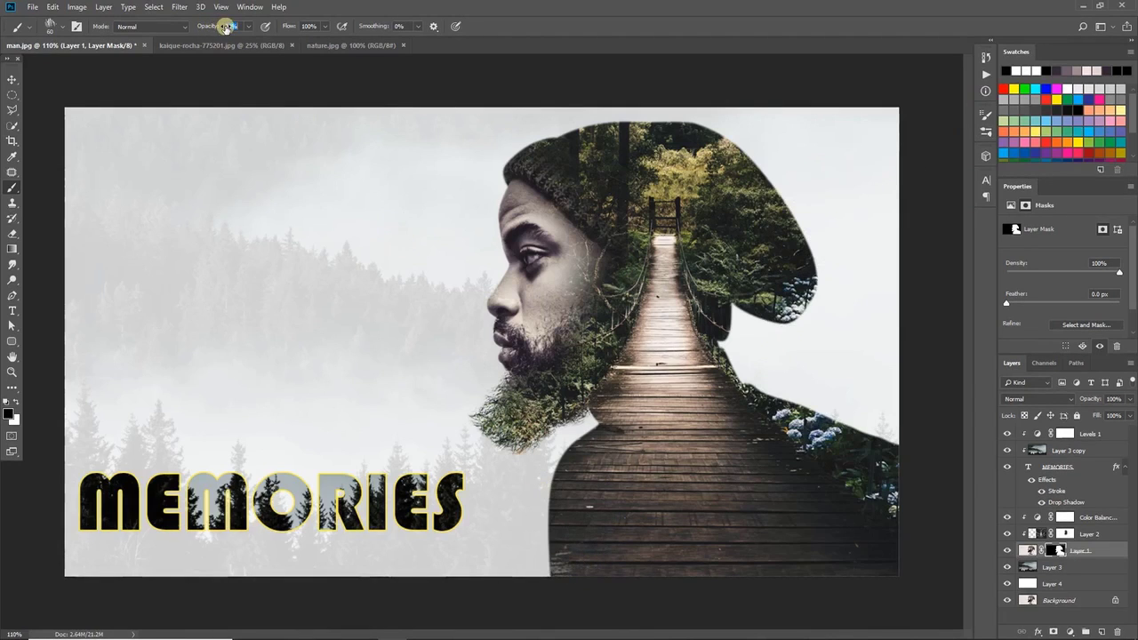
Step: Hide the lower-front corner of the man's body on Layer 1's mask with black scratchy strokes at 142 px and 94% opacity, rotating the brush tip
{"action": "mouse_move", "coordinate": [581, 511]}
{"action": "left_mouse_down"}
{"action": "mouse_move", "coordinate": [592, 490]}
{"action": "mouse_move", "coordinate": [610, 501]}
{"action": "left_mouse_up"}
{"action": "mouse_move", "coordinate": [569, 553]}
{"action": "left_mouse_down"}
{"action": "mouse_move", "coordinate": [618, 491]}
{"action": "mouse_move", "coordinate": [584, 562]}
{"action": "mouse_move", "coordinate": [546, 587]}
{"action": "mouse_move", "coordinate": [597, 558]}
{"action": "mouse_move", "coordinate": [580, 591]}
{"action": "mouse_move", "coordinate": [622, 578]}
{"action": "mouse_move", "coordinate": [547, 560]}
{"action": "left_mouse_up"}
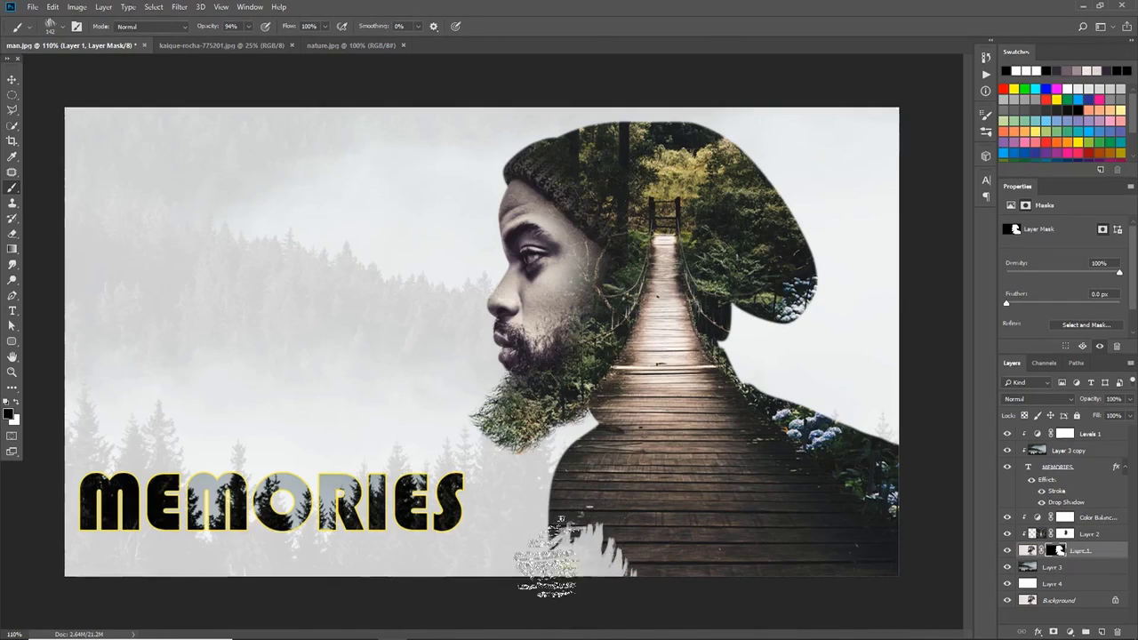
{"action": "right_click", "coordinate": [644, 411]}
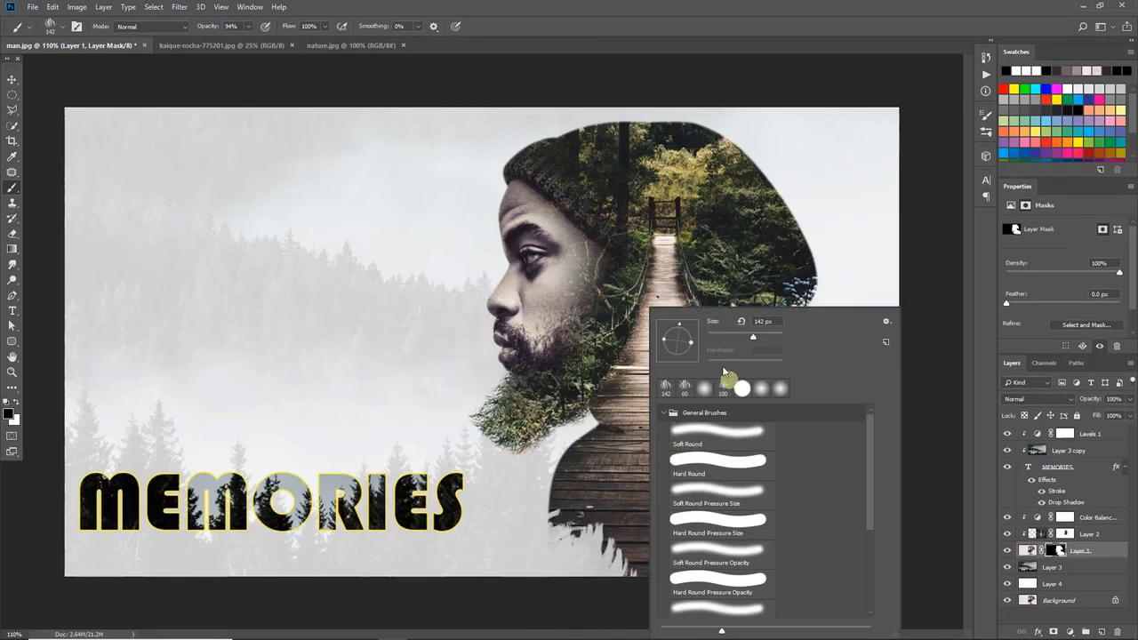
{"action": "left_click_drag", "start_coordinate": [691, 355], "coordinate": [683, 367]}
{"action": "key", "text": "Return"}
{"action": "mouse_move", "coordinate": [647, 549]}
{"action": "left_mouse_down"}
{"action": "mouse_move", "coordinate": [645, 581]}
{"action": "mouse_move", "coordinate": [611, 548]}
{"action": "mouse_move", "coordinate": [633, 569]}
{"action": "mouse_move", "coordinate": [662, 524]}
{"action": "left_mouse_up"}
Step: Paint black scratchy strokes across the body's bottom edge and up the back shoulder's outer edge, changing the brush tip angle between strokes
{"action": "right_click", "coordinate": [673, 502]}
{"action": "left_click_drag", "start_coordinate": [722, 355], "coordinate": [711, 341]}
{"action": "key", "text": "Return"}
{"action": "mouse_move", "coordinate": [625, 527]}
{"action": "left_mouse_down"}
{"action": "mouse_move", "coordinate": [684, 553]}
{"action": "mouse_move", "coordinate": [658, 578]}
{"action": "mouse_move", "coordinate": [644, 562]}
{"action": "mouse_move", "coordinate": [622, 594]}
{"action": "mouse_move", "coordinate": [685, 558]}
{"action": "mouse_move", "coordinate": [680, 546]}
{"action": "mouse_move", "coordinate": [738, 525]}
{"action": "left_mouse_up"}
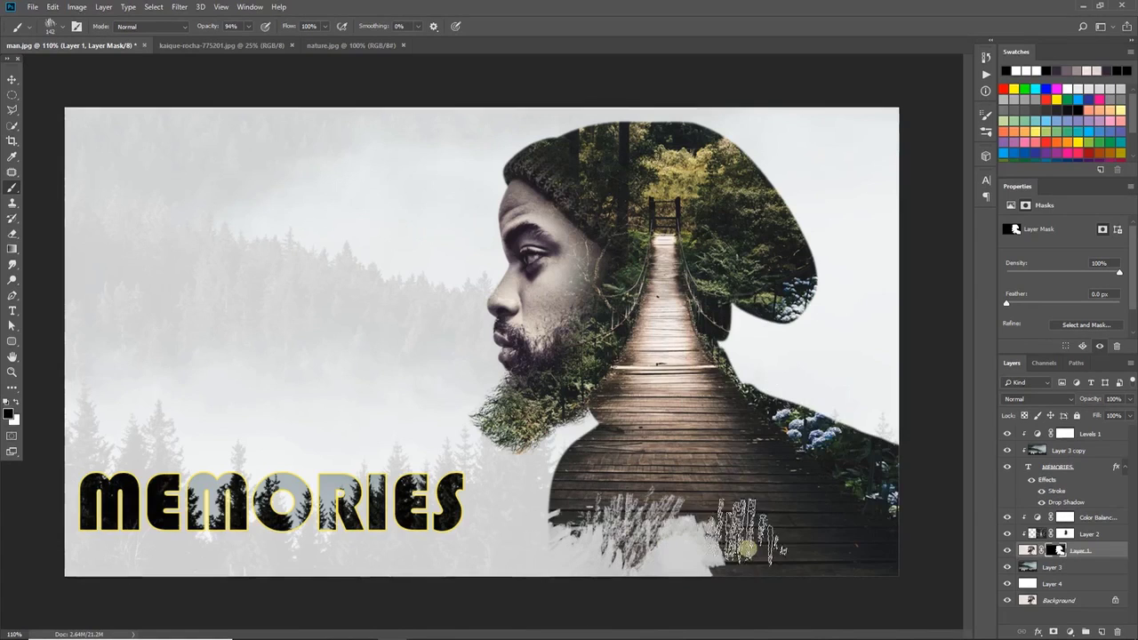
{"action": "right_click", "coordinate": [724, 500]}
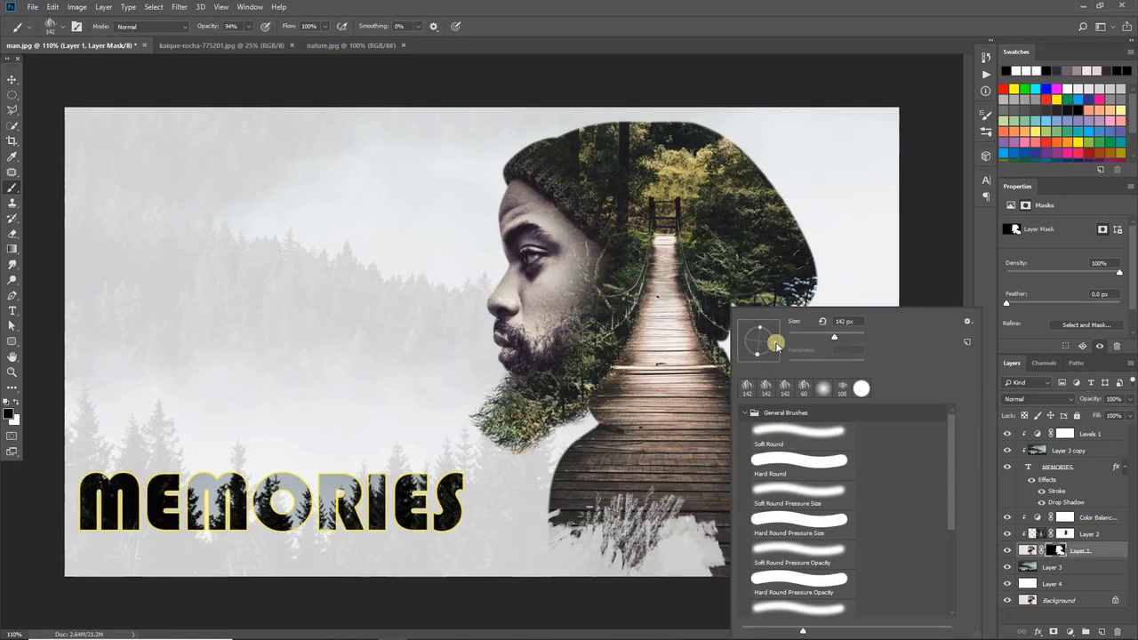
{"action": "key", "text": "Return"}
{"action": "mouse_move", "coordinate": [685, 533]}
{"action": "left_mouse_down"}
{"action": "mouse_move", "coordinate": [729, 560]}
{"action": "mouse_move", "coordinate": [826, 543]}
{"action": "mouse_move", "coordinate": [901, 476]}
{"action": "mouse_move", "coordinate": [905, 433]}
{"action": "mouse_move", "coordinate": [909, 521]}
{"action": "left_mouse_up"}
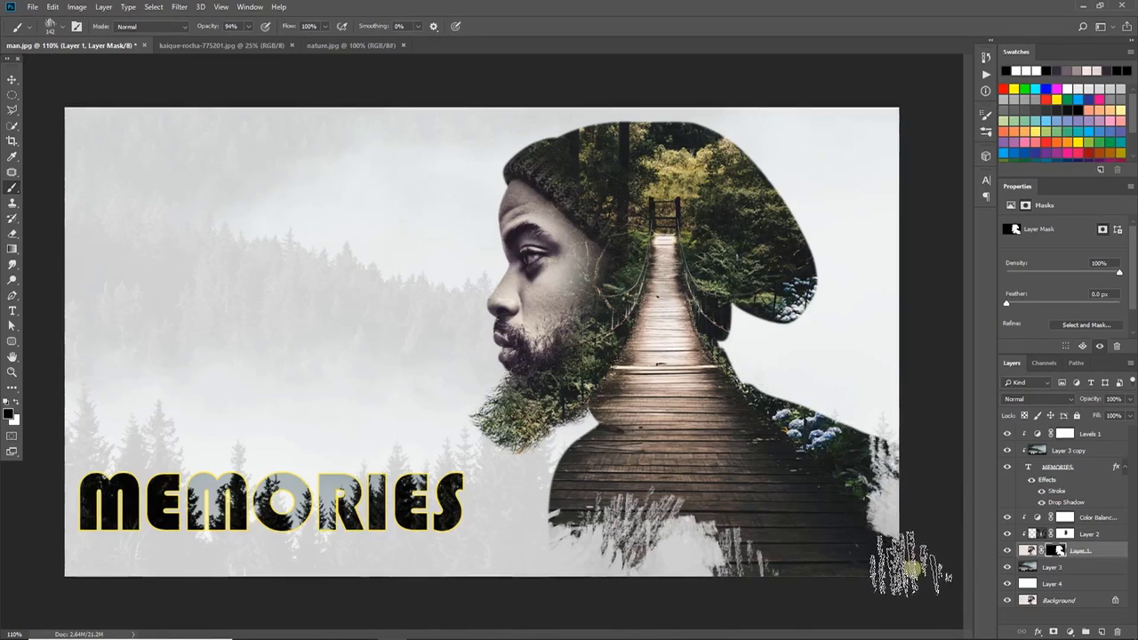
Step: Tilt the brush tip diagonally in both directions and roughen the bottom edge of the bridge with black strokes on the mask
{"action": "right_click", "coordinate": [693, 380]}
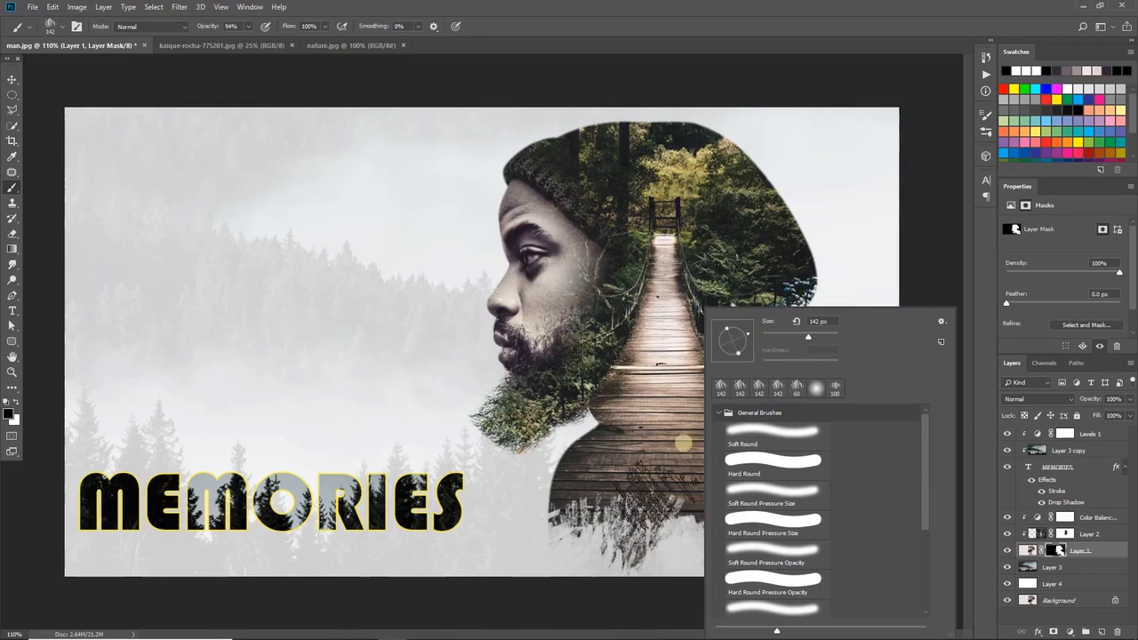
{"action": "key", "text": "Escape"}
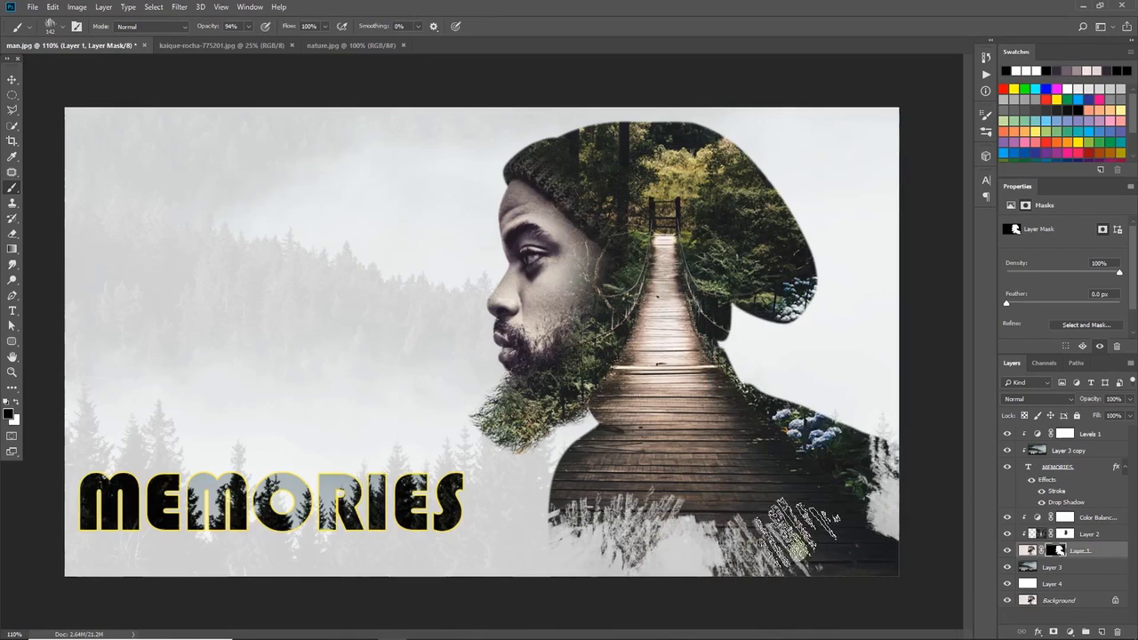
{"action": "right_click", "coordinate": [807, 544]}
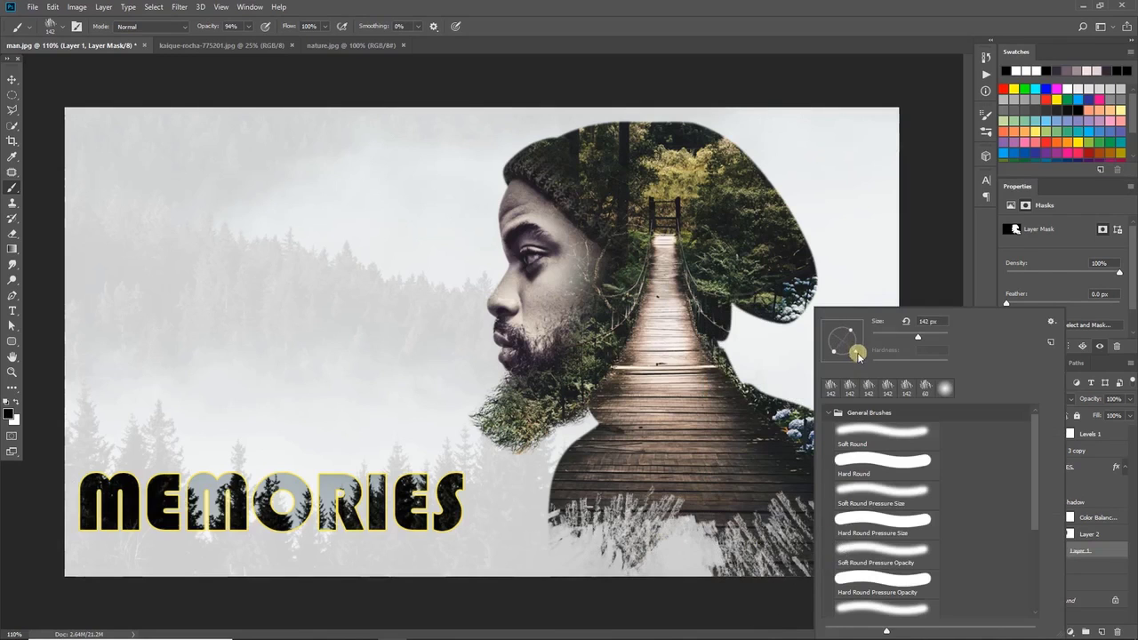
{"action": "key", "text": "Escape"}
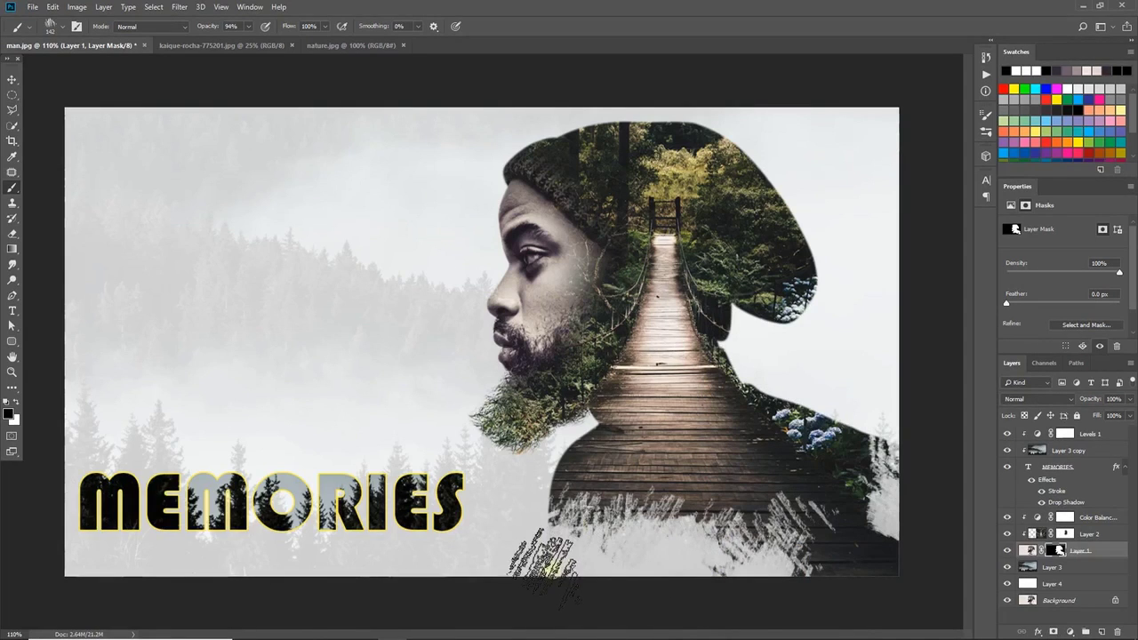
Step: Enlarge the brush to 183 px, restore parts of the bottom edge with white scratchy strokes, and return to black
{"action": "right_click", "coordinate": [843, 450]}
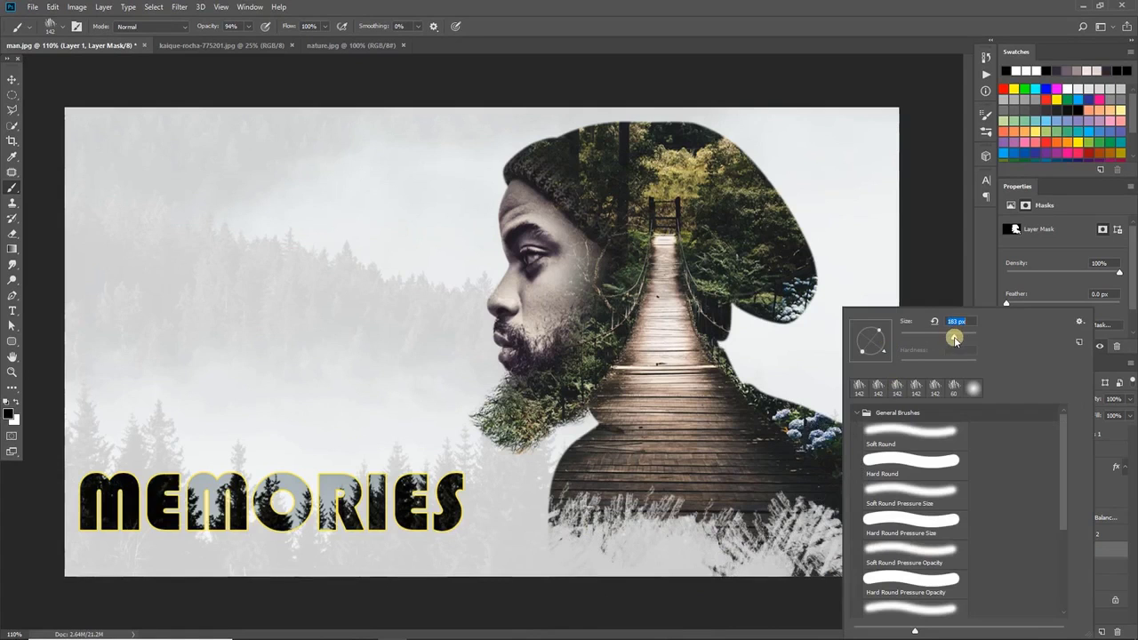
{"action": "key", "text": "Return"}
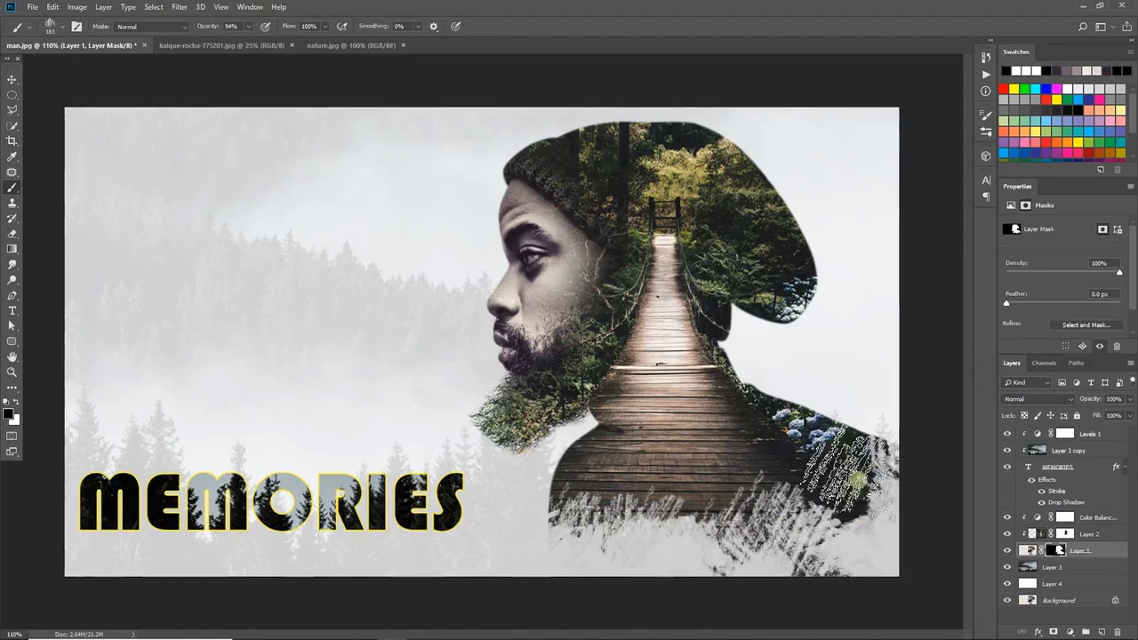
{"action": "key", "text": "x"}
{"action": "mouse_move", "coordinate": [845, 538]}
{"action": "left_mouse_down"}
{"action": "mouse_move", "coordinate": [800, 526]}
{"action": "mouse_move", "coordinate": [773, 480]}
{"action": "mouse_move", "coordinate": [694, 524]}
{"action": "mouse_move", "coordinate": [669, 503]}
{"action": "mouse_move", "coordinate": [604, 538]}
{"action": "left_mouse_up"}
{"action": "key", "text": "x"}
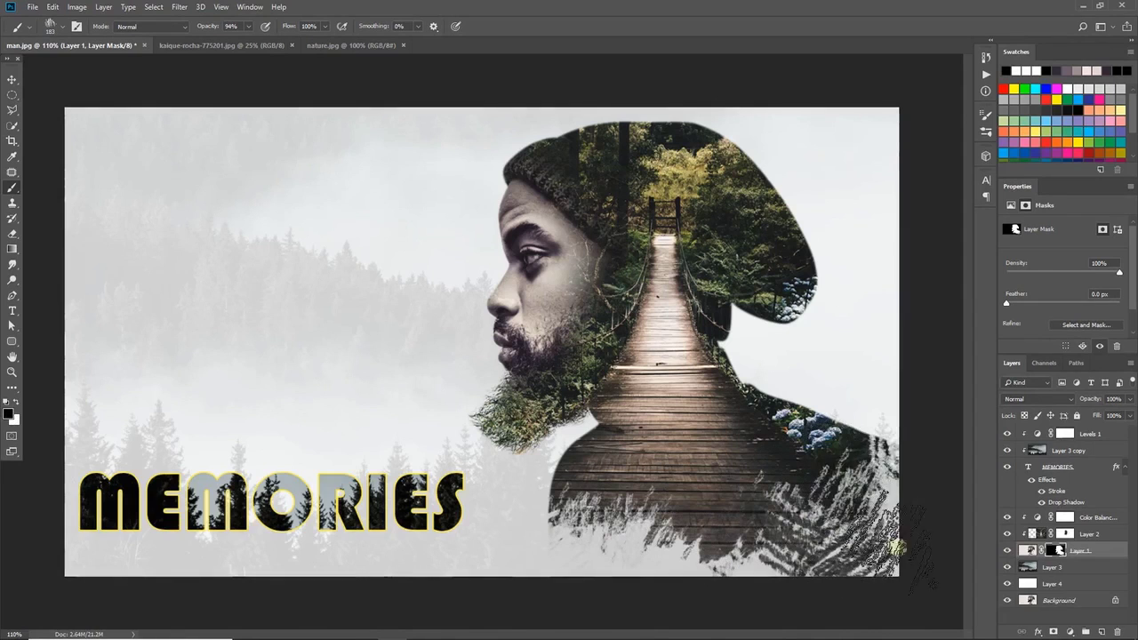
Step: Rotate the 183 px brush tip and break up the back shoulder and its lower corner with black scratchy strokes
{"action": "right_click", "coordinate": [867, 501]}
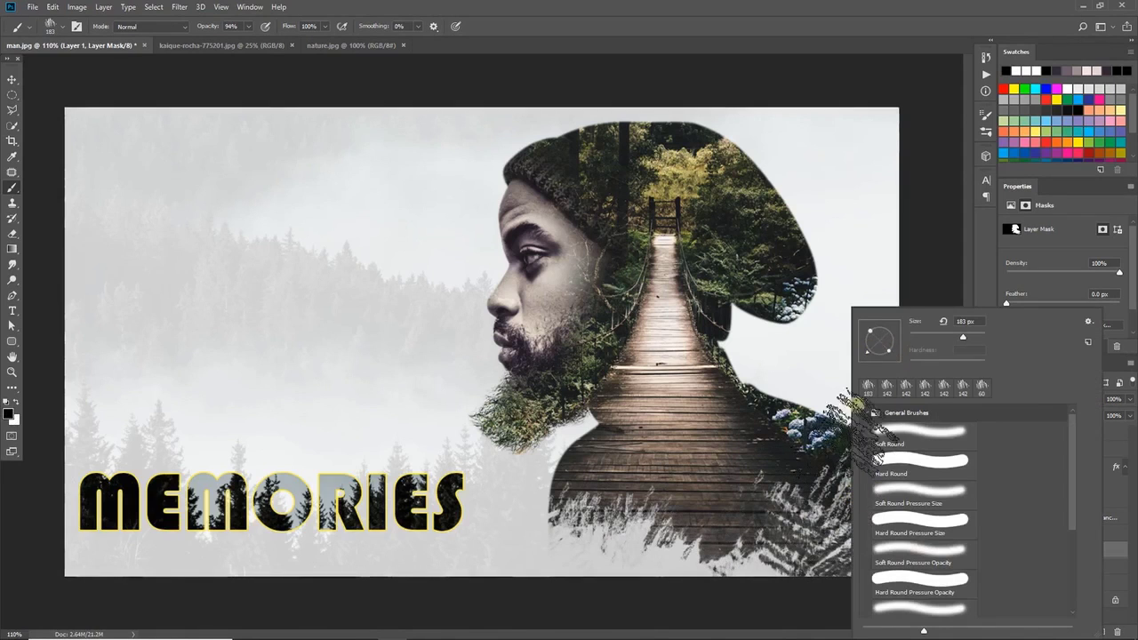
{"action": "left_click", "coordinate": [813, 525]}
{"action": "mouse_move", "coordinate": [810, 531]}
{"action": "left_mouse_down"}
{"action": "mouse_move", "coordinate": [857, 546]}
{"action": "mouse_move", "coordinate": [800, 606]}
{"action": "left_mouse_up"}
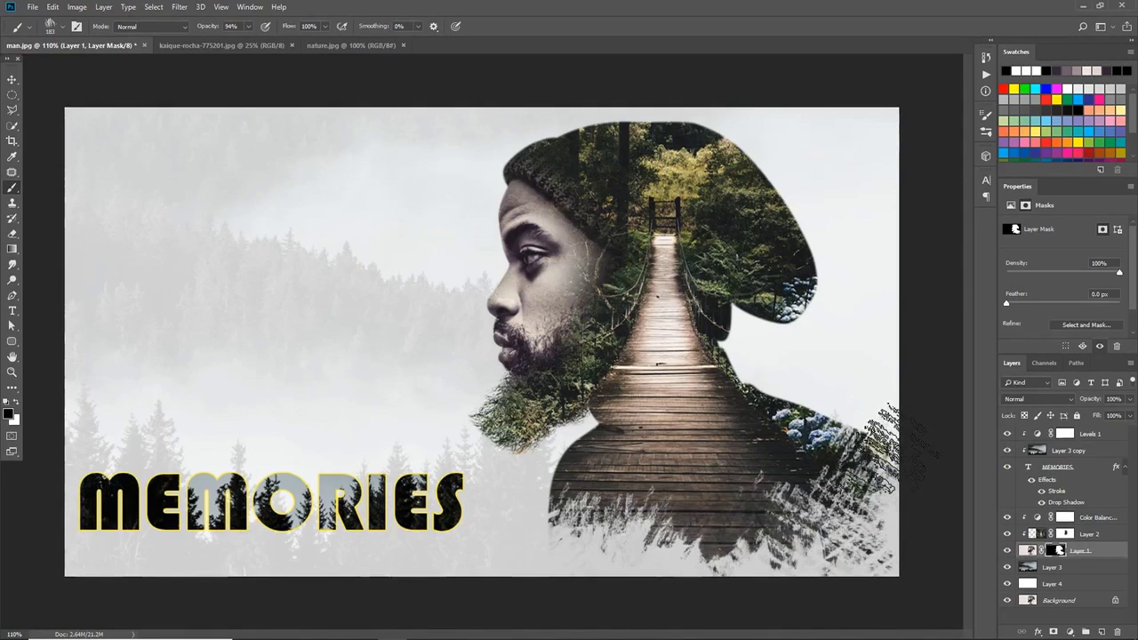
{"action": "mouse_move", "coordinate": [889, 417]}
{"action": "left_mouse_down"}
{"action": "mouse_move", "coordinate": [902, 456]}
{"action": "mouse_move", "coordinate": [875, 485]}
{"action": "mouse_move", "coordinate": [867, 578]}
{"action": "left_mouse_up"}
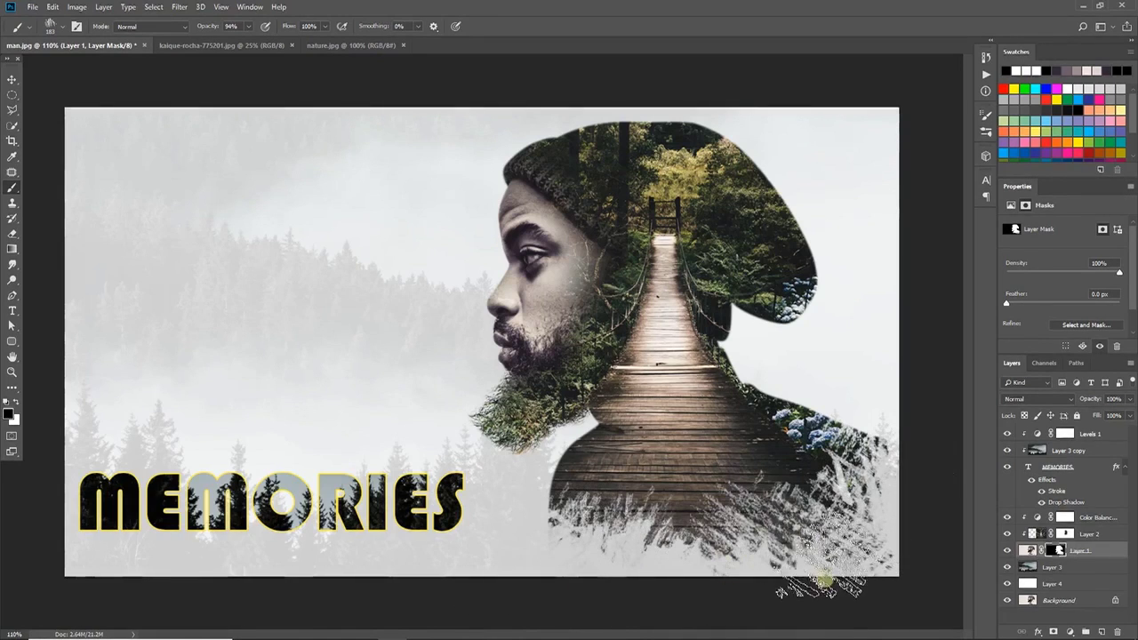
Step: Switch to white and dab angled scratchy strokes on the mask to bring back texture along the lower front of the body
{"action": "right_click", "coordinate": [765, 425]}
{"action": "left_click", "coordinate": [661, 523]}
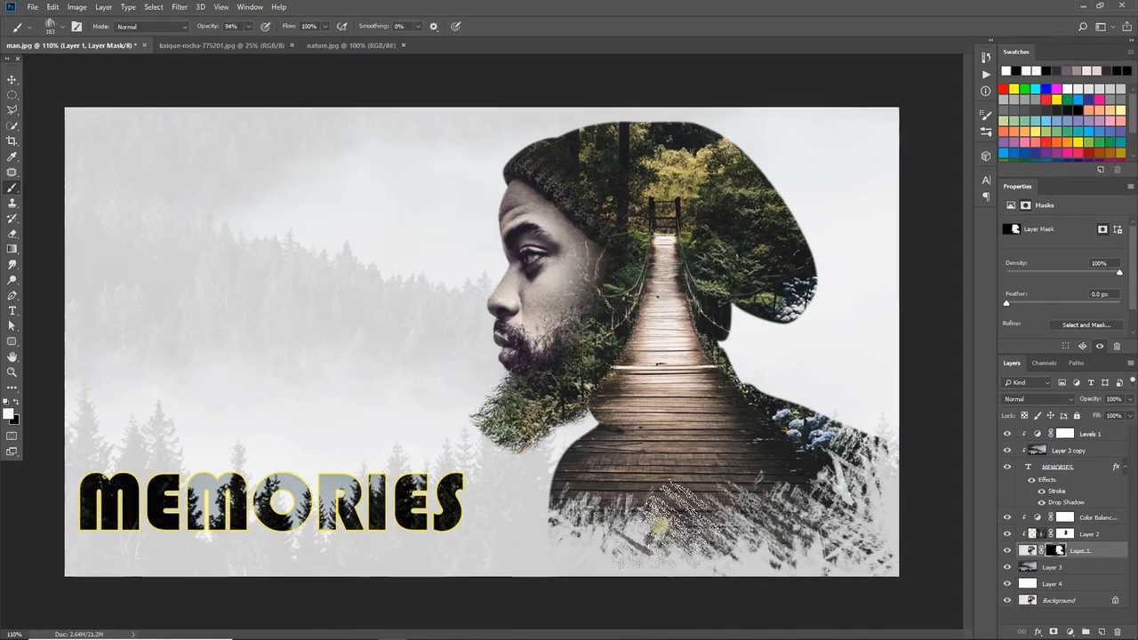
{"action": "left_click", "coordinate": [626, 531]}
{"action": "right_click", "coordinate": [626, 463]}
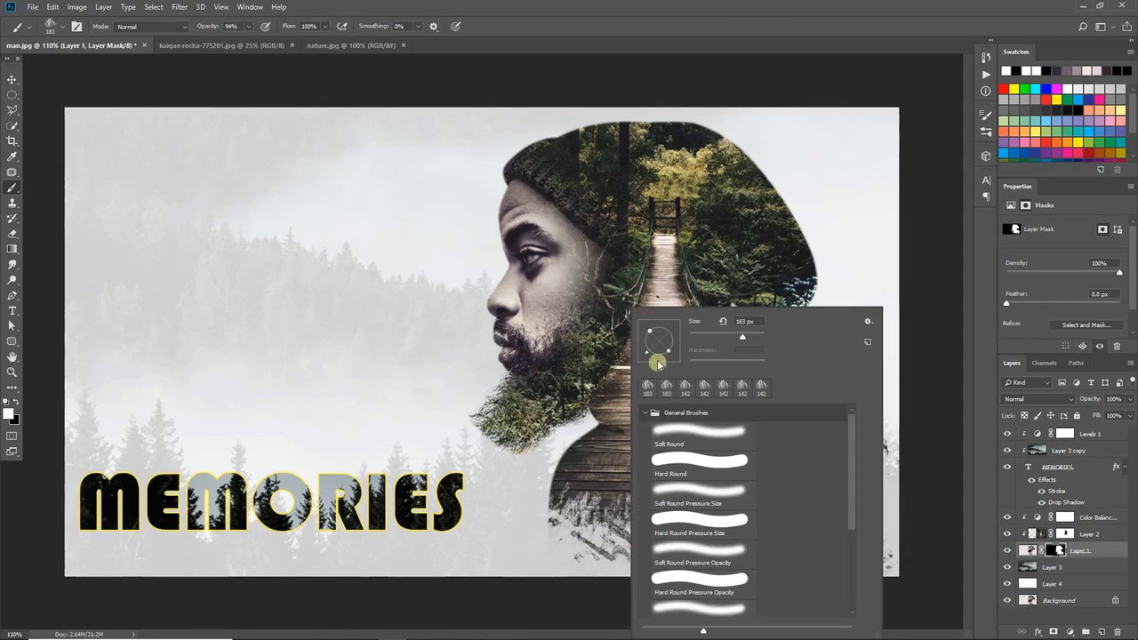
{"action": "left_click", "coordinate": [590, 519]}
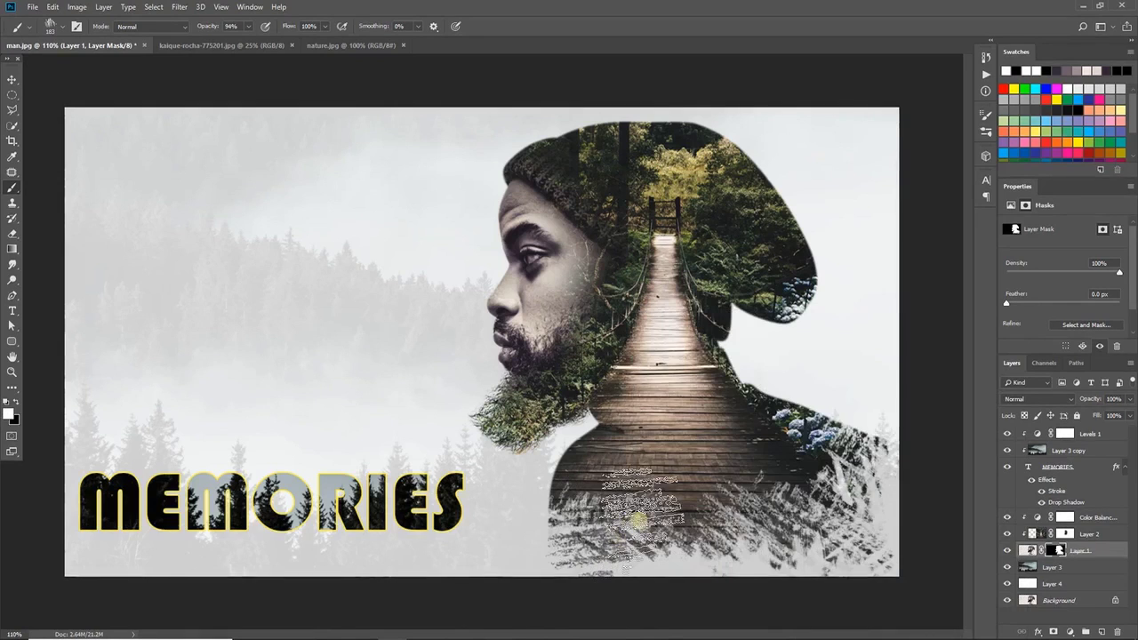
Step: Tilt the brush tip diagonally and extend white scratchy strokes outward past the front edge of the lower body
{"action": "right_click", "coordinate": [650, 442]}
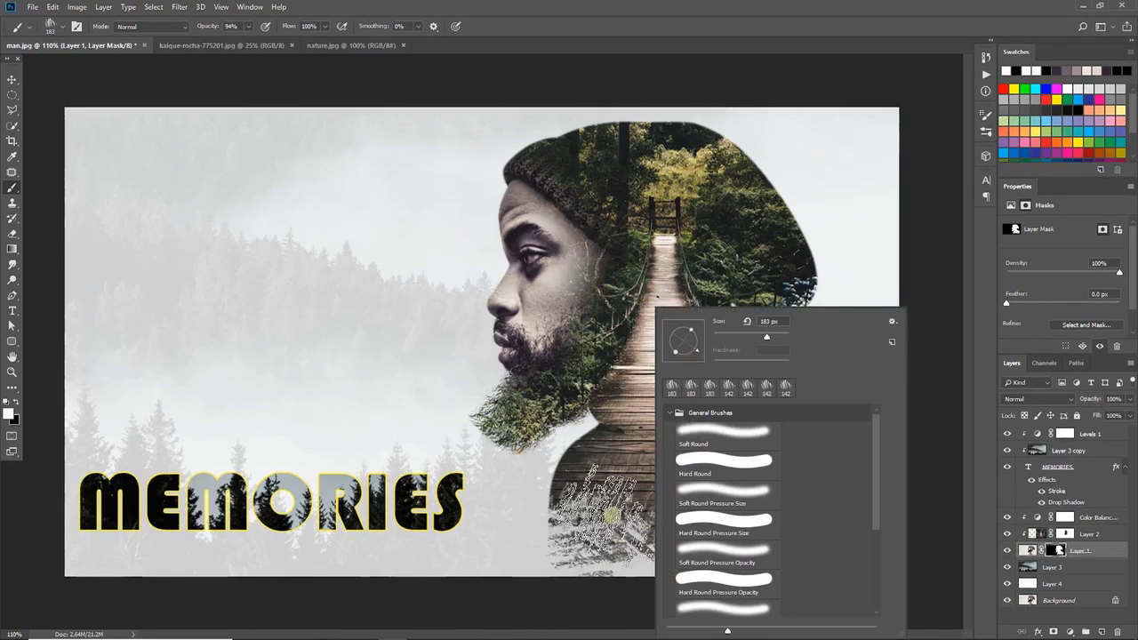
{"action": "left_click", "coordinate": [608, 512]}
{"action": "left_click", "coordinate": [575, 513]}
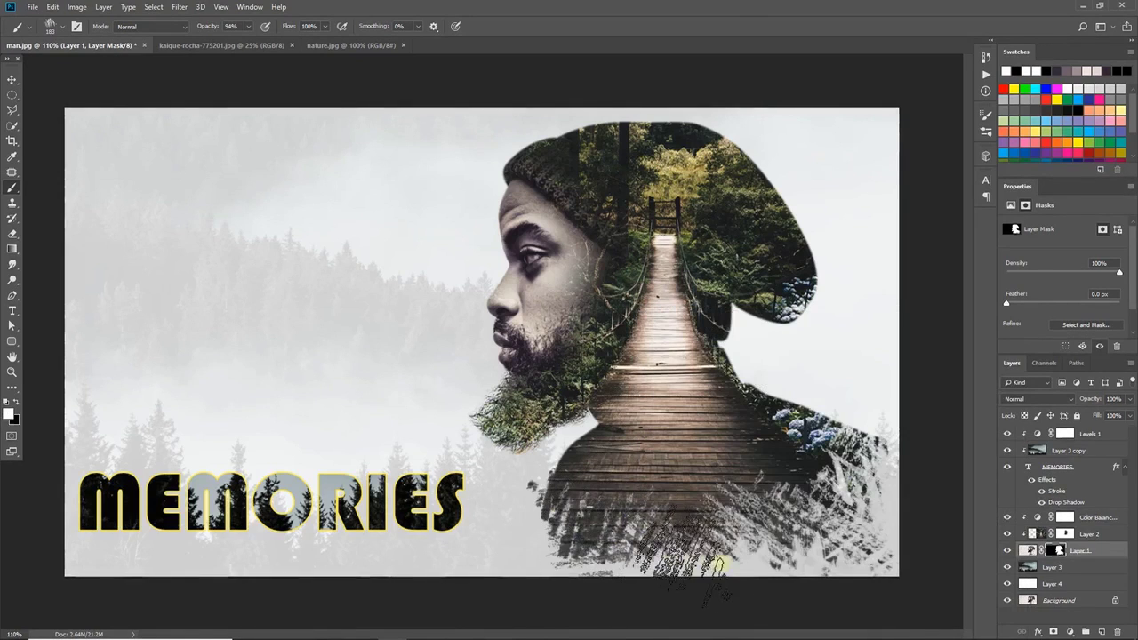
{"action": "left_click", "coordinate": [551, 520]}
{"action": "left_click", "coordinate": [600, 538]}
Step: Adjust the brush tip angle and add white scratchy strokes along the bottom edge from the bridge towards the back shoulder's lower corner
{"action": "right_click", "coordinate": [609, 489]}
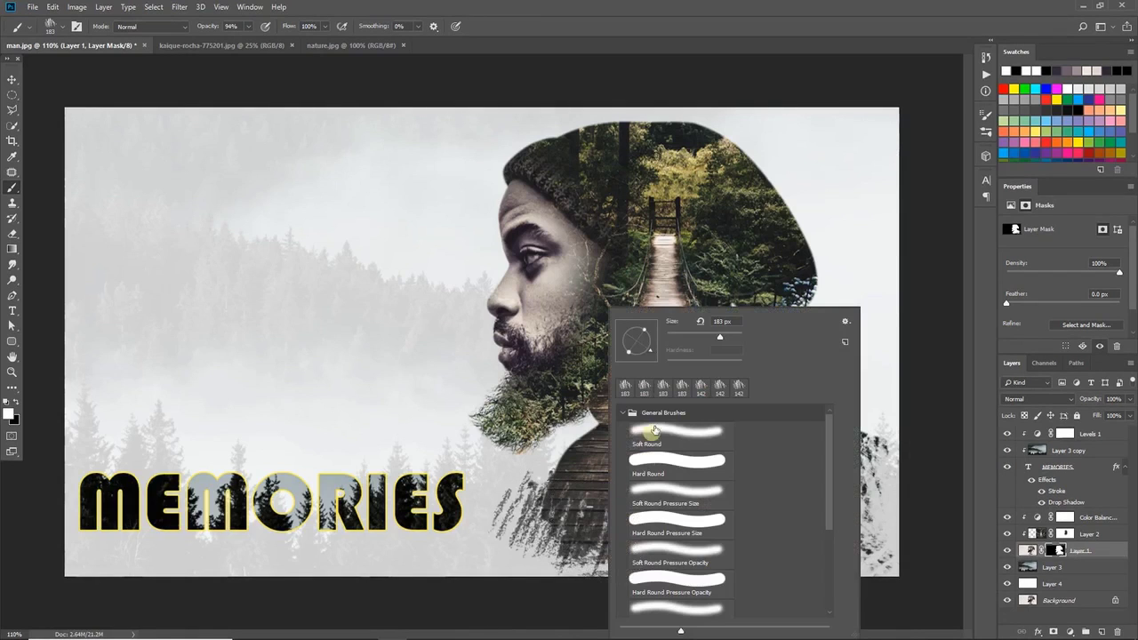
{"action": "double_click", "coordinate": [625, 391]}
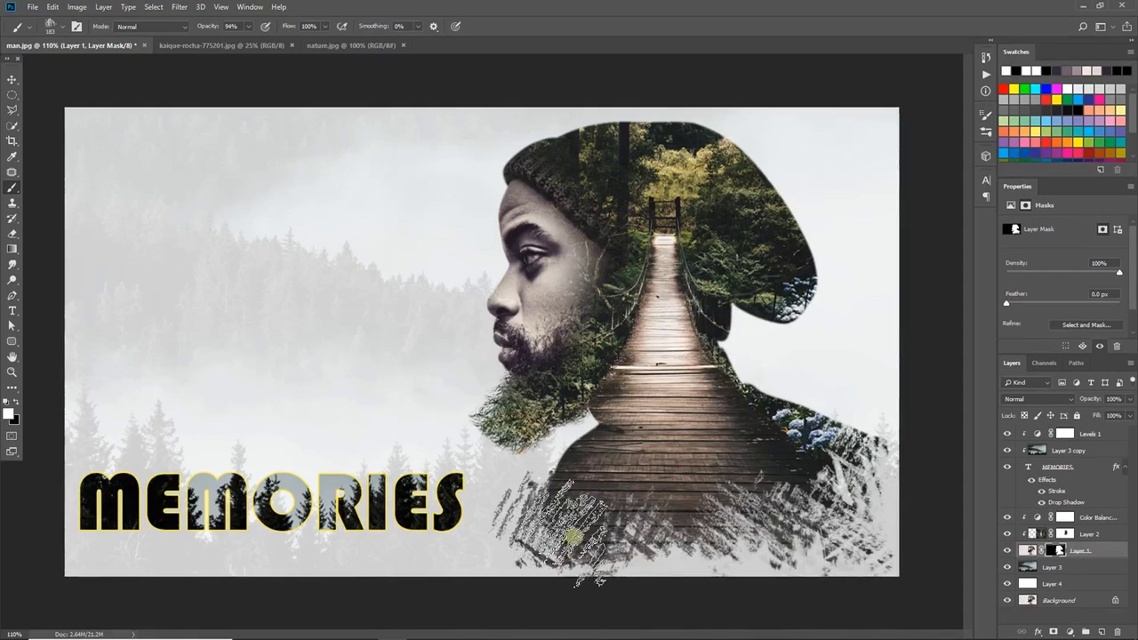
{"action": "left_click", "coordinate": [690, 525]}
{"action": "mouse_move", "coordinate": [689, 526]}
{"action": "left_mouse_down"}
{"action": "mouse_move", "coordinate": [797, 516]}
{"action": "mouse_move", "coordinate": [839, 431]}
{"action": "mouse_move", "coordinate": [859, 526]}
{"action": "mouse_move", "coordinate": [786, 515]}
{"action": "mouse_move", "coordinate": [705, 523]}
{"action": "mouse_move", "coordinate": [749, 592]}
{"action": "mouse_move", "coordinate": [817, 573]}
{"action": "left_mouse_up"}
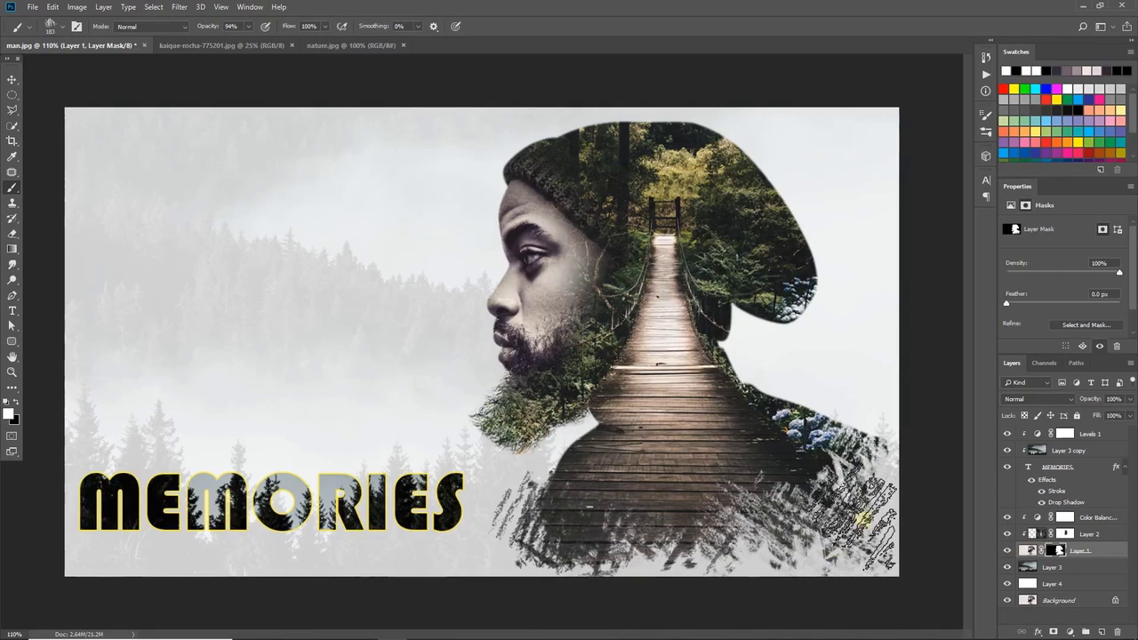